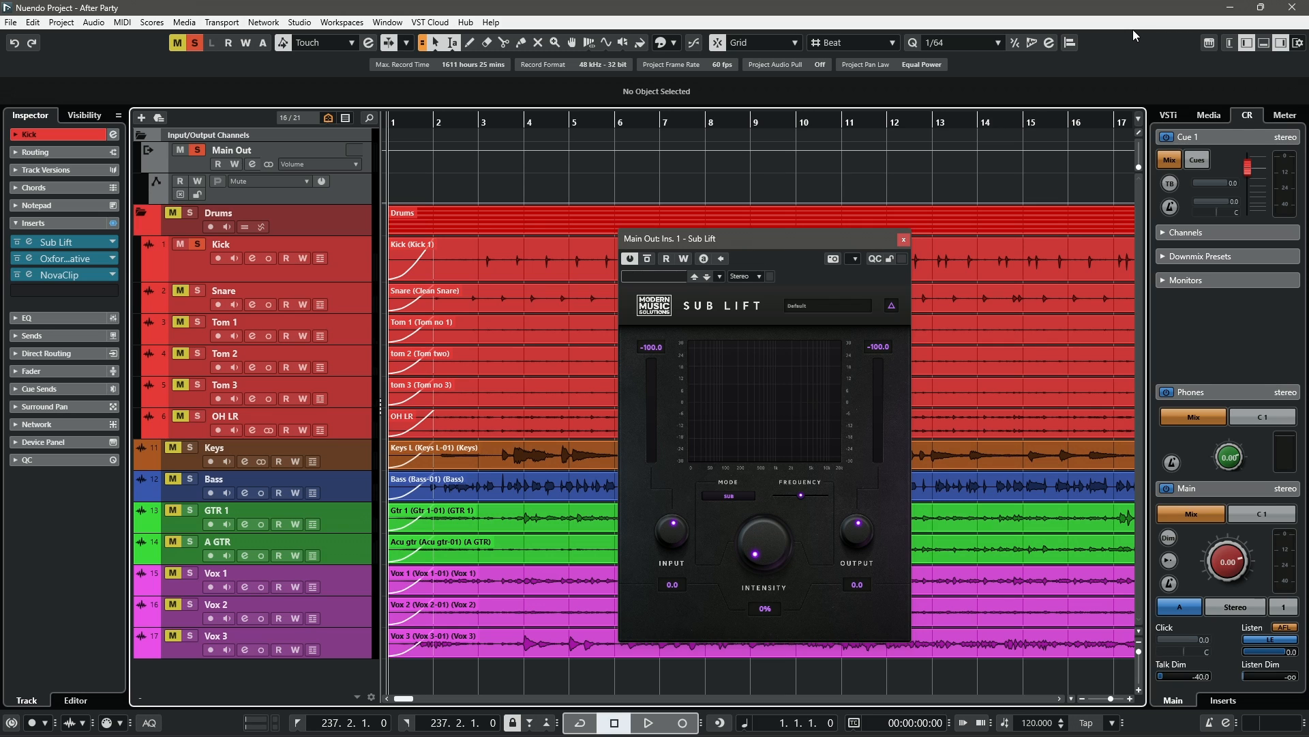
- Examine the Sub Lift plugin's mode options, frequency slider, intensity knob and preset menu on the Main Out
{"action": "left_click", "coordinate": [728, 495]}
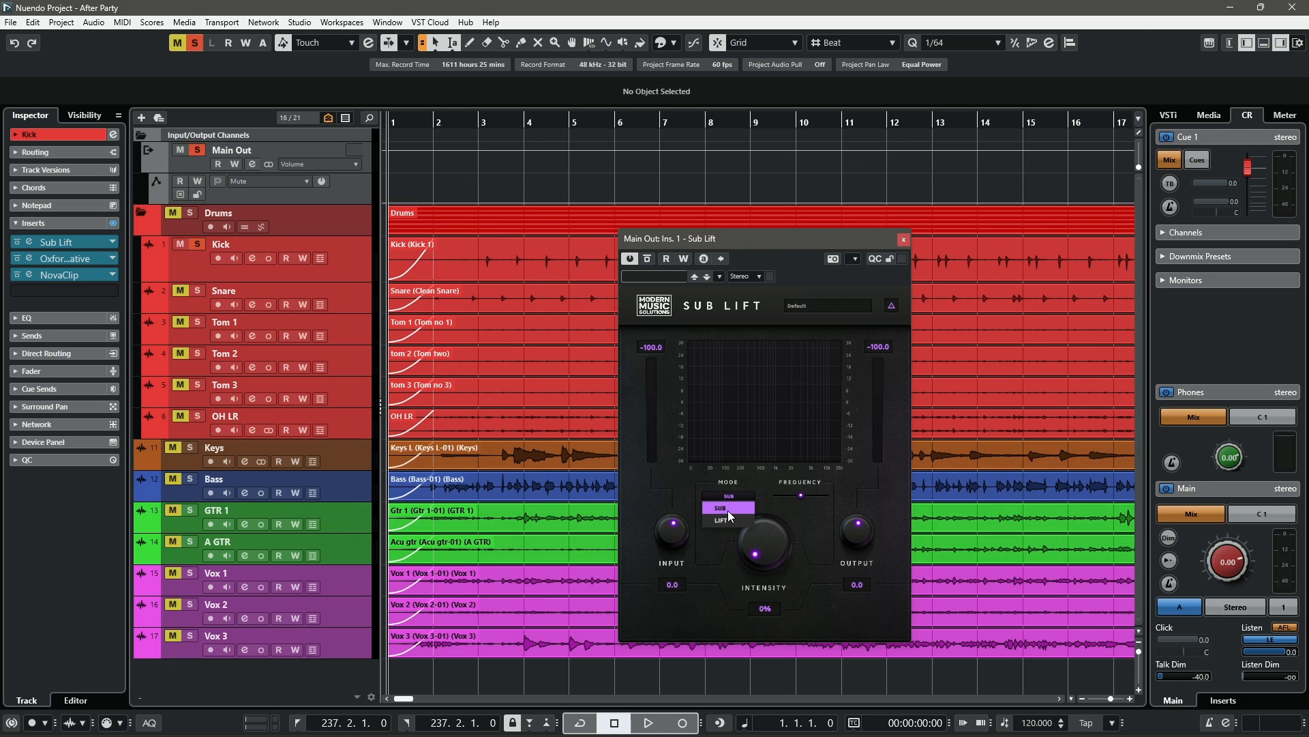
{"action": "left_click", "coordinate": [727, 510]}
{"action": "left_click", "coordinate": [728, 496]}
{"action": "left_click", "coordinate": [729, 496]}
{"action": "left_click", "coordinate": [726, 509]}
{"action": "left_click_drag", "start_coordinate": [799, 497], "coordinate": [776, 499]}
{"action": "left_click_drag", "start_coordinate": [766, 551], "coordinate": [775, 584]}
{"action": "left_click", "coordinate": [827, 306]}
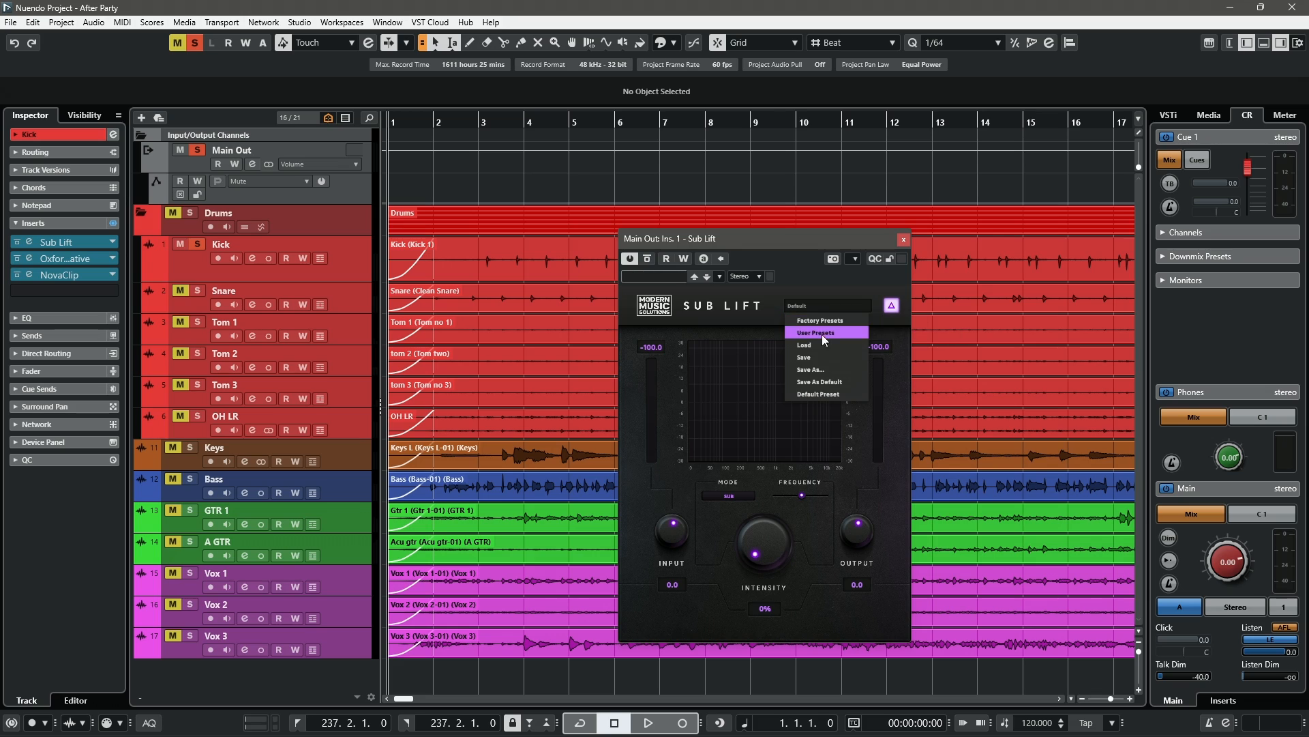
{"action": "left_click", "coordinate": [677, 488]}
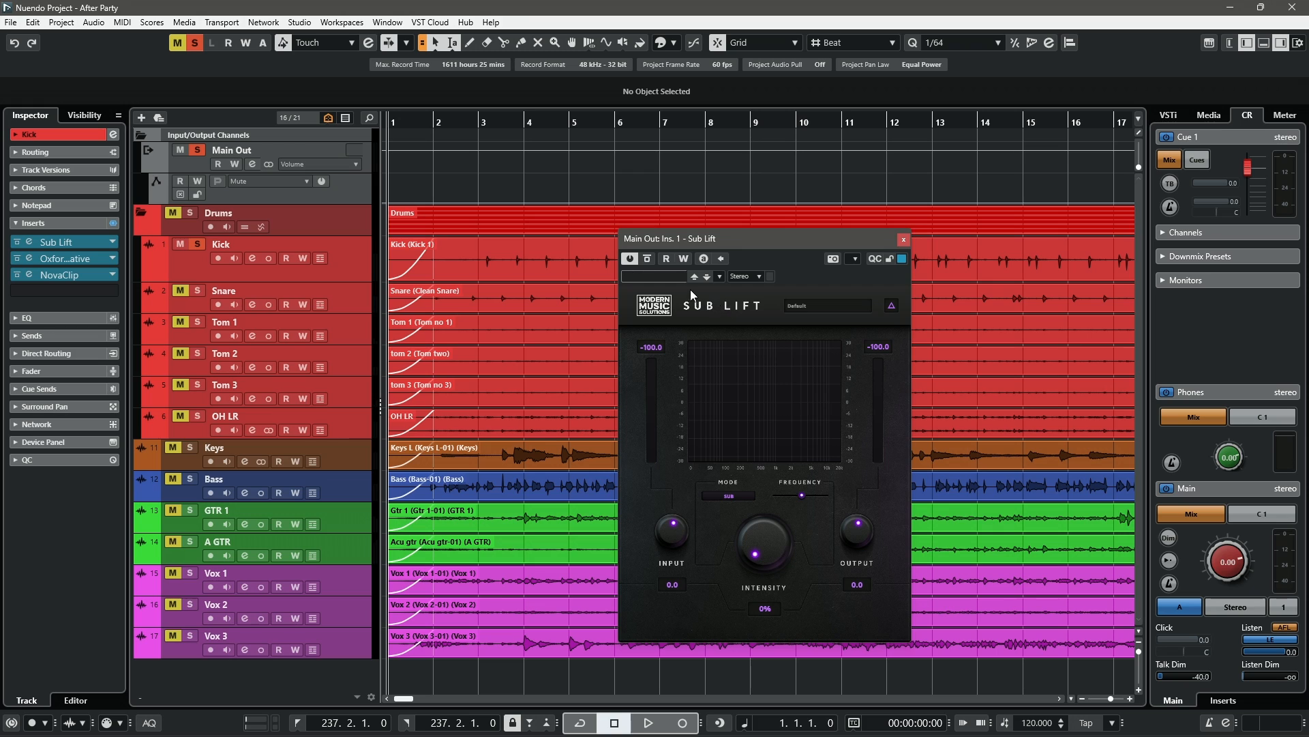
- Switch Sub Lift's mode to Lift and start playback
{"action": "left_click", "coordinate": [735, 496]}
{"action": "key", "text": "space"}
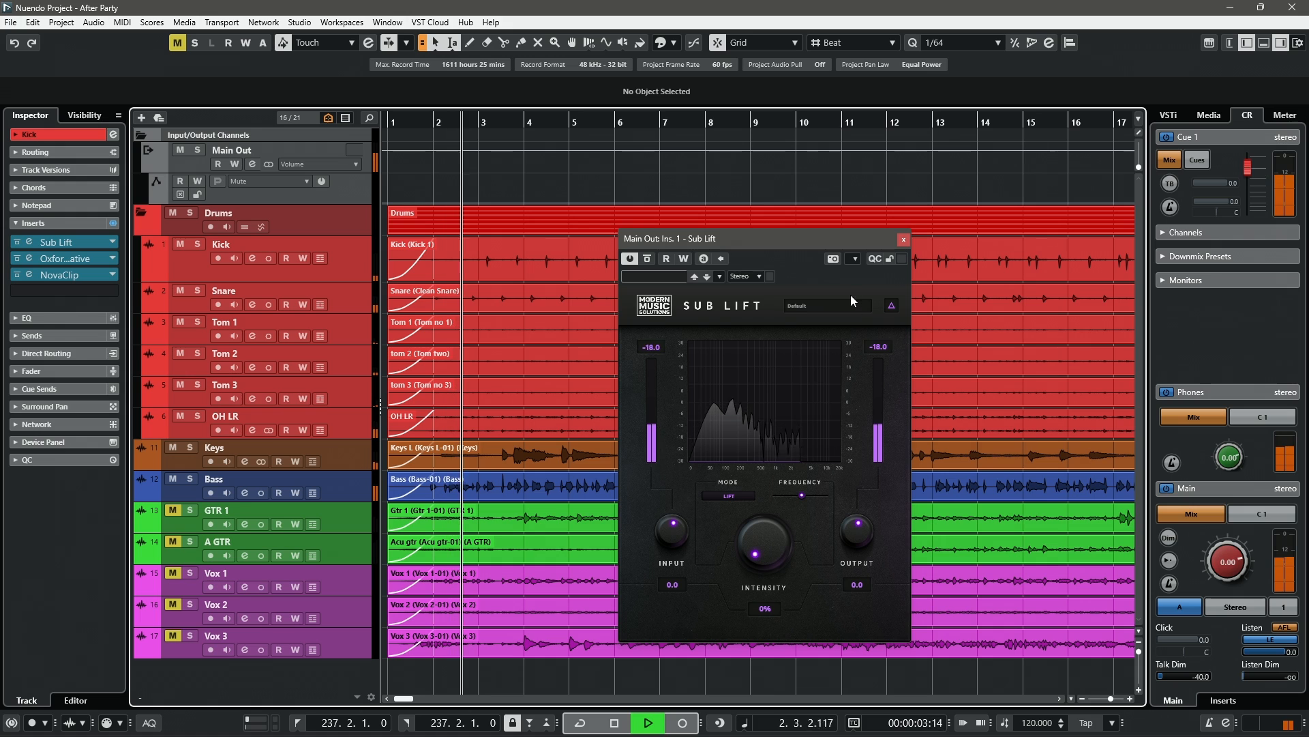
- Turn on Sub Lift's delta listening and sweep the intensity knob up and back down to 0%
{"action": "left_click", "coordinate": [891, 305]}
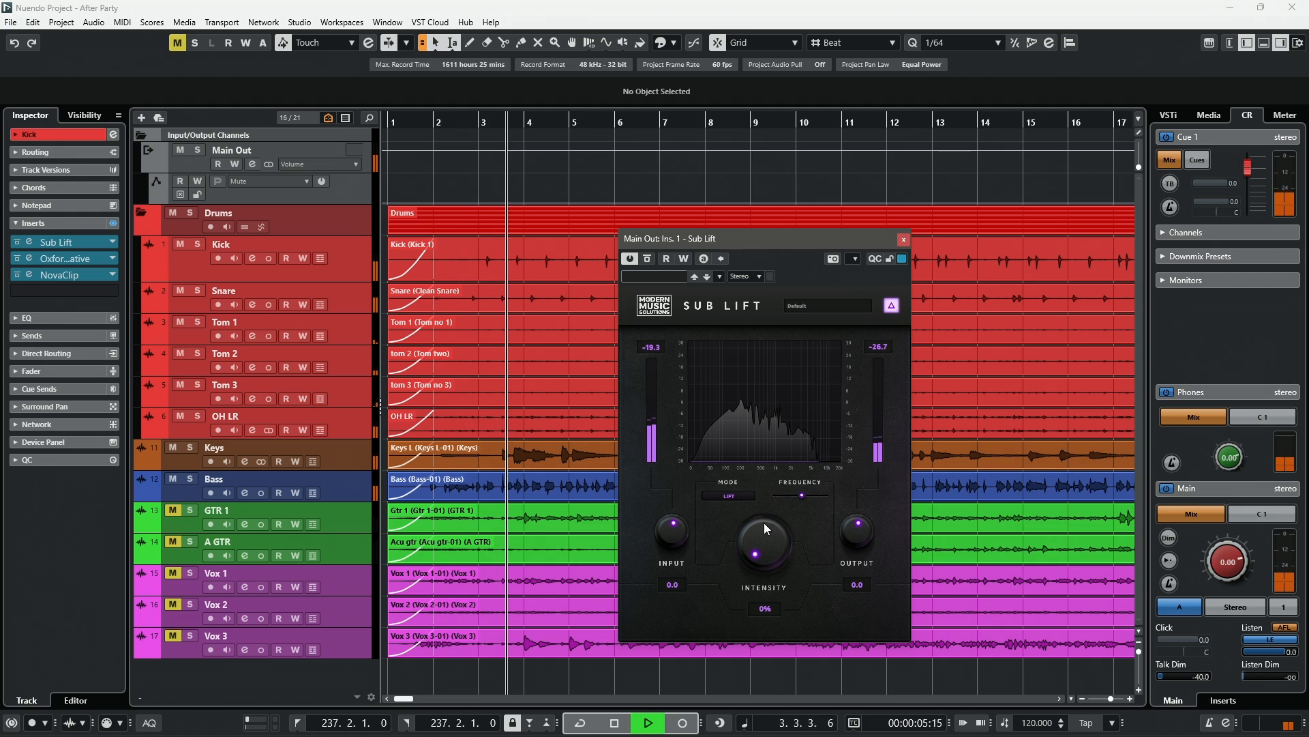
{"action": "left_click_drag", "start_coordinate": [764, 526], "coordinate": [824, 530]}
{"action": "mouse_move", "coordinate": [802, 494]}
{"action": "left_click_drag", "start_coordinate": [760, 546], "coordinate": [725, 649]}
- Switch the mode to Sub and raise the intensity to 23%
{"action": "left_click", "coordinate": [734, 496]}
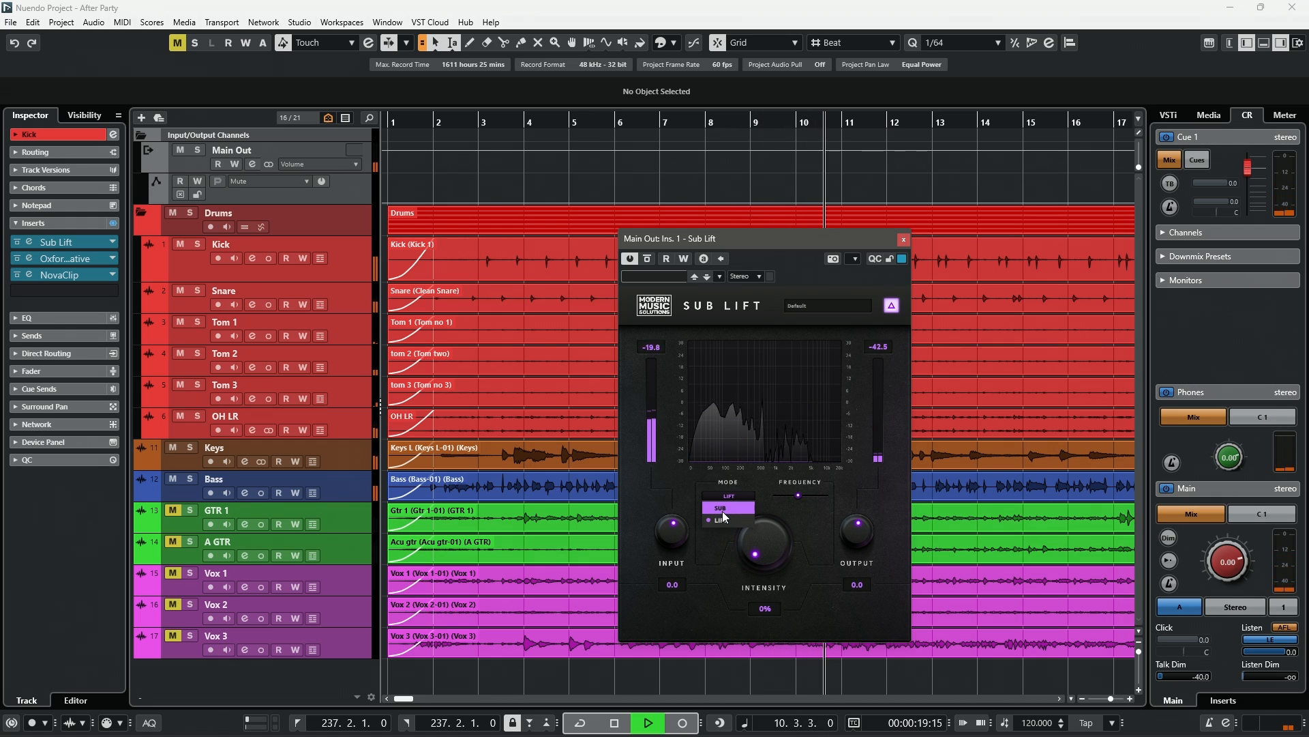
{"action": "left_click", "coordinate": [722, 510]}
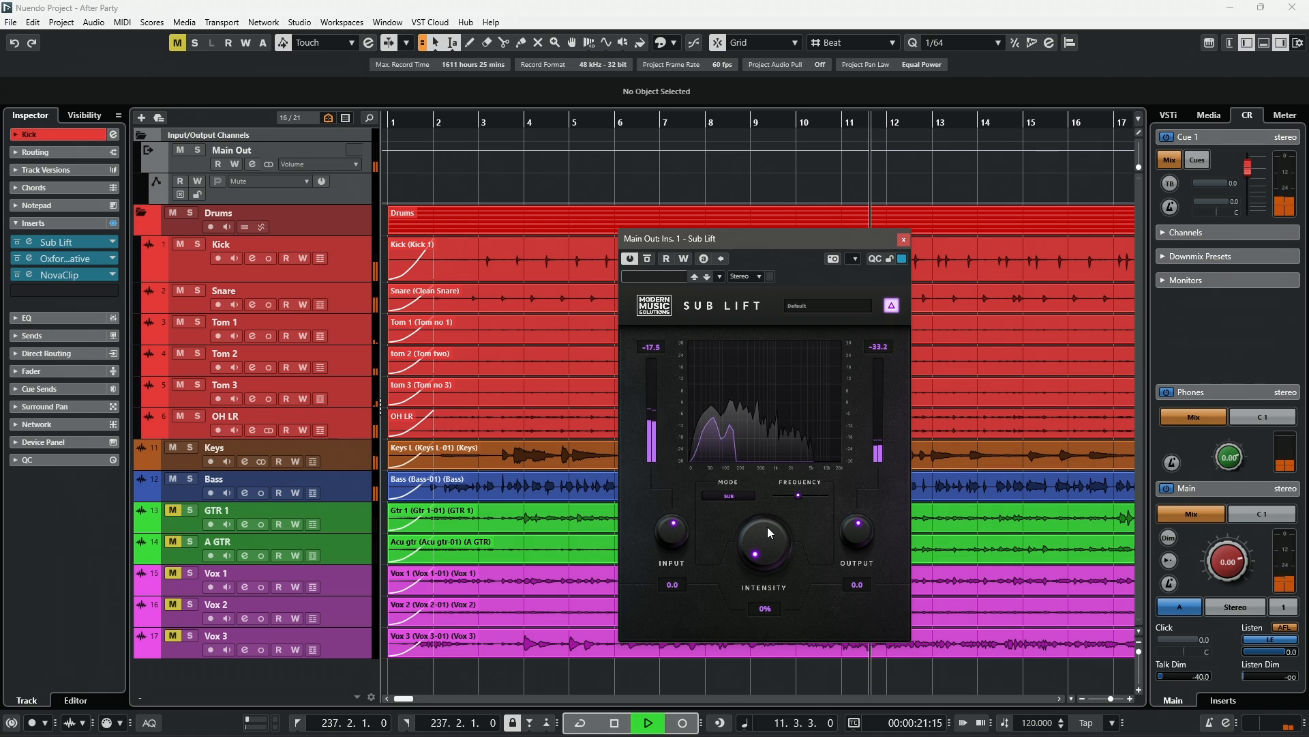
{"action": "left_click_drag", "start_coordinate": [767, 535], "coordinate": [766, 501]}
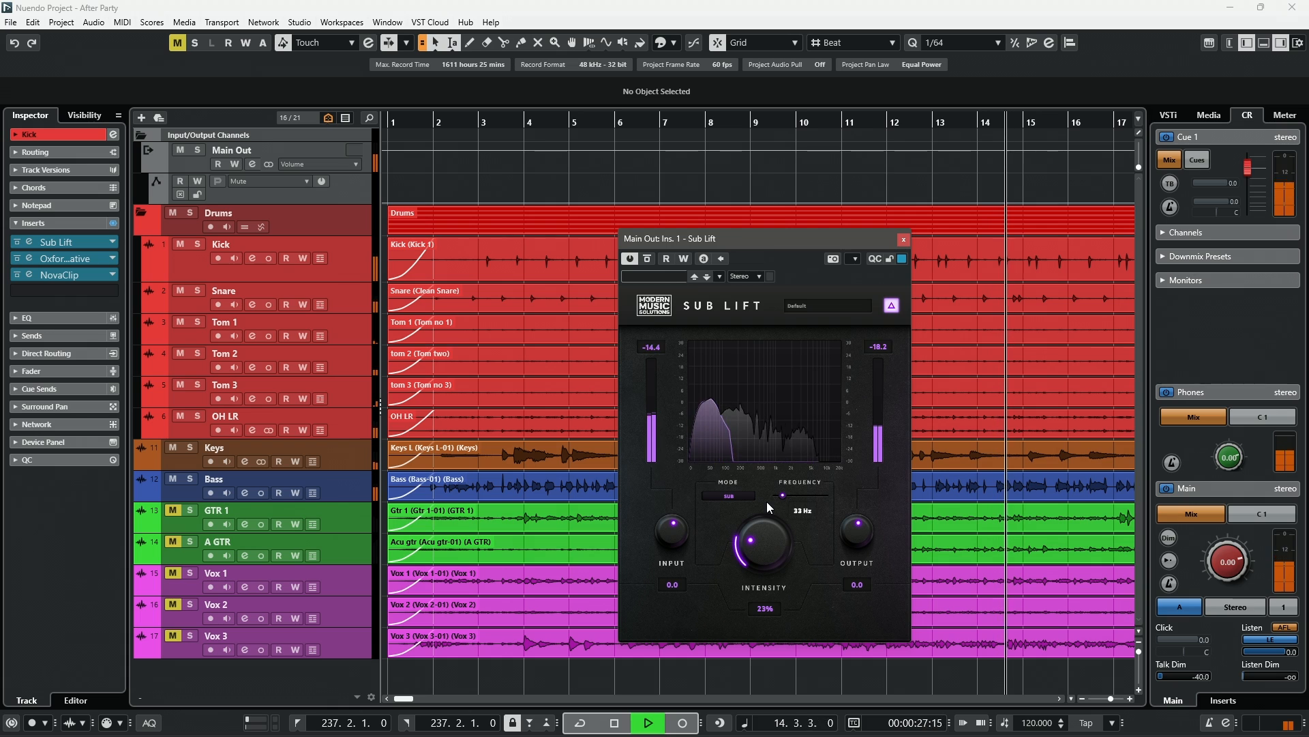
- Compare the Lift and Sub modes, leaving Sub selected, and stop playback
{"action": "left_click", "coordinate": [739, 496]}
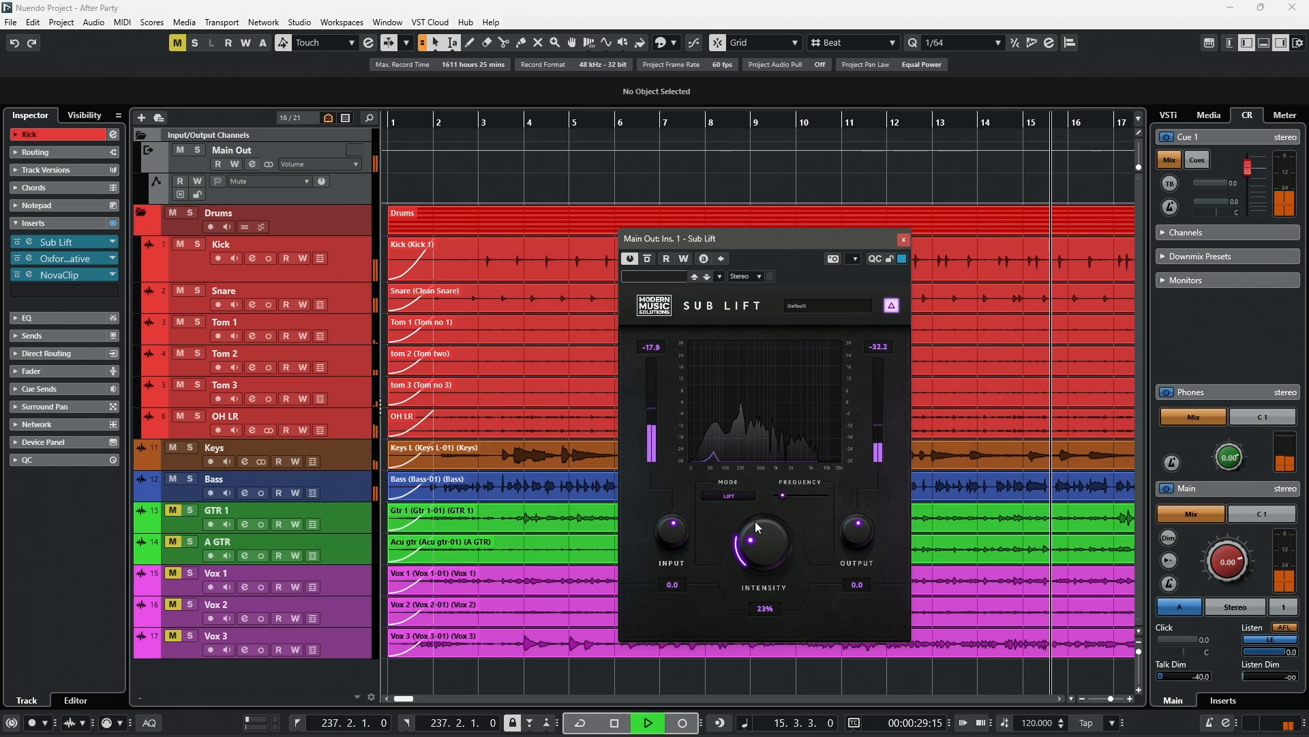
{"action": "left_click", "coordinate": [735, 496]}
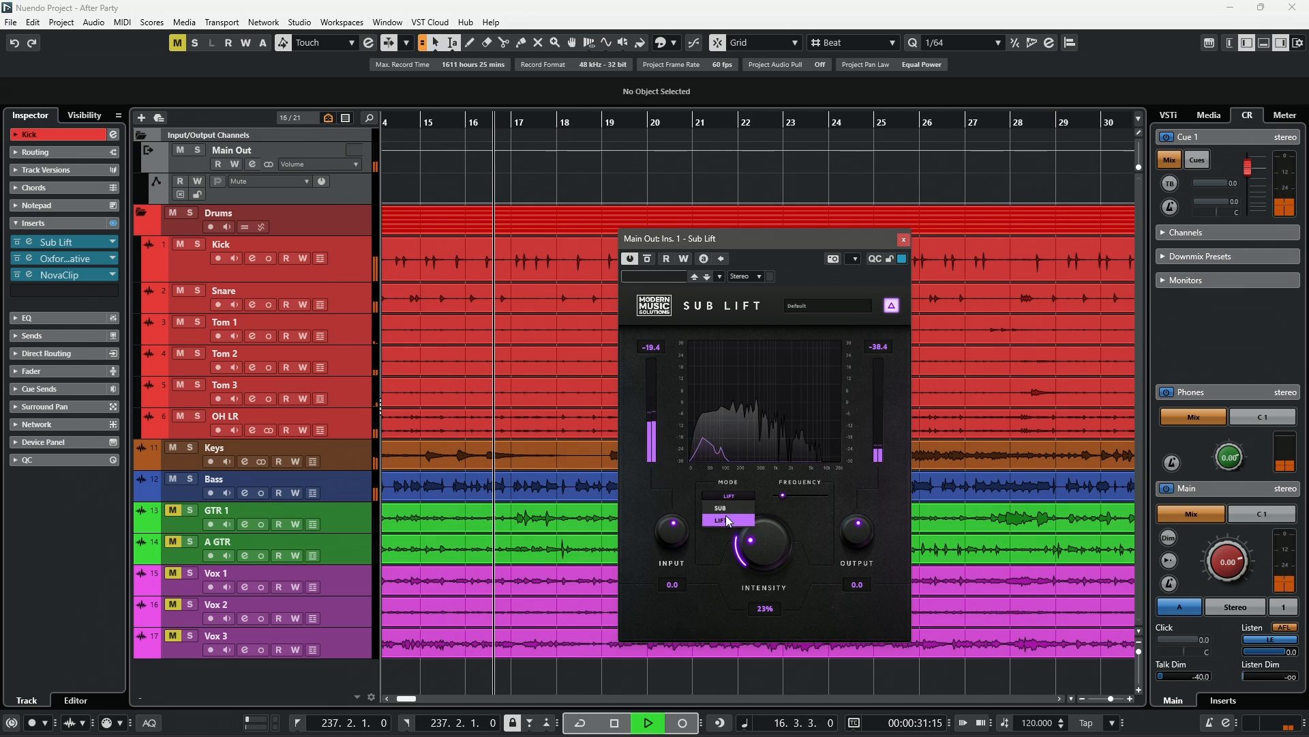
{"action": "left_click", "coordinate": [725, 509]}
{"action": "key", "text": "space"}
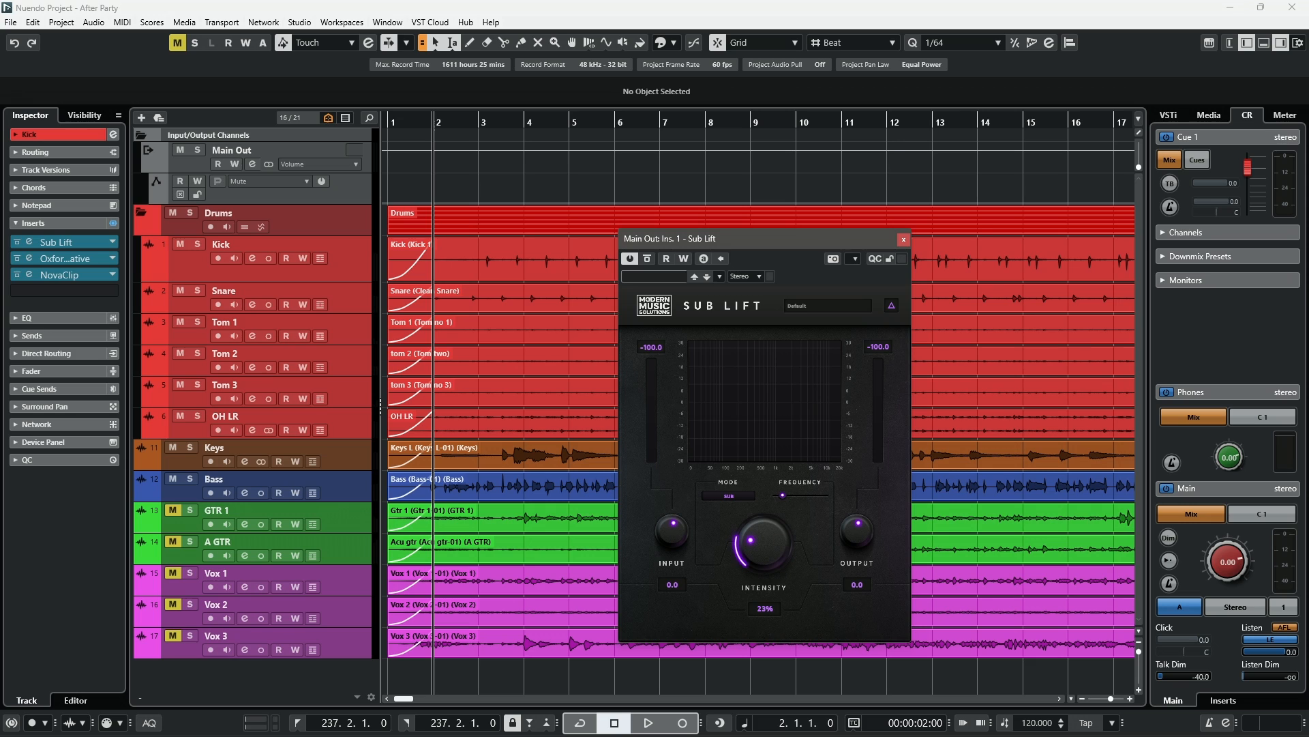
- Close the Main Out Sub Lift window and bypass the Sub Lift inserts on Kick, Snare and OH LR
{"action": "key", "text": "ctrl+w"}
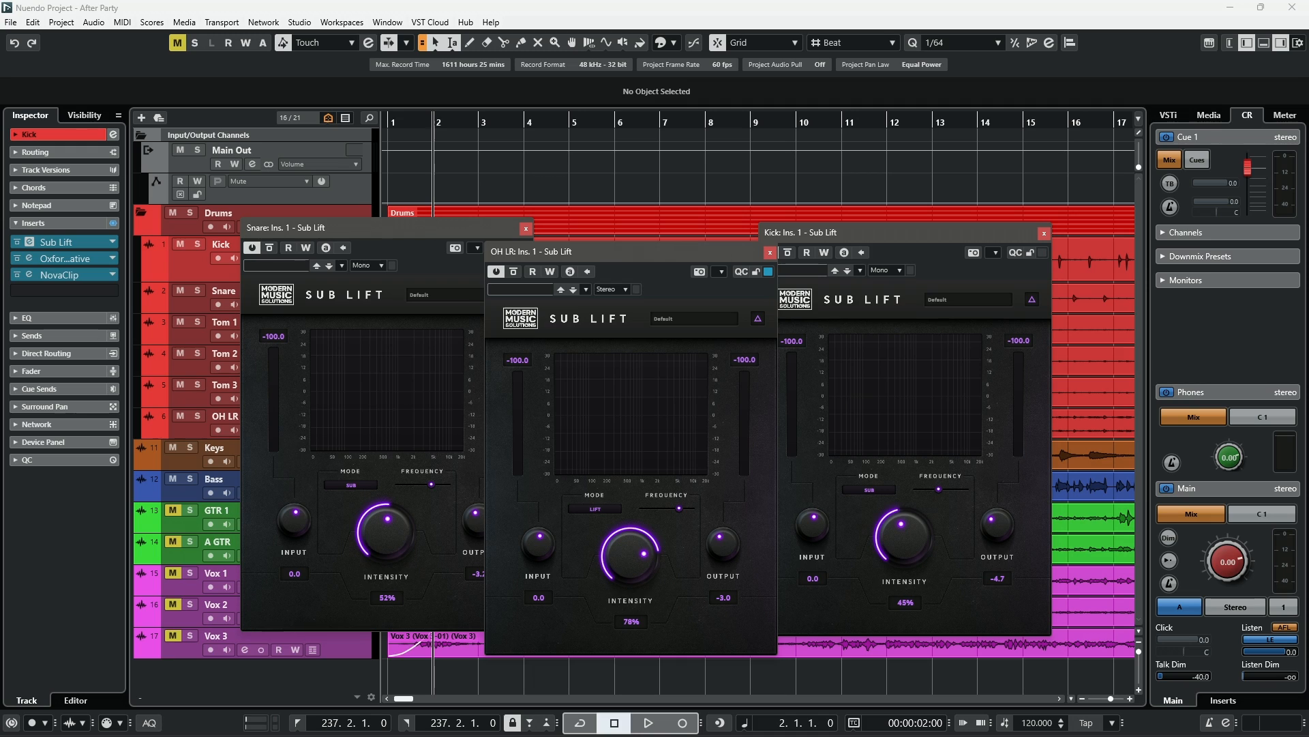
{"action": "left_click", "coordinate": [788, 253]}
{"action": "left_click", "coordinate": [269, 247]}
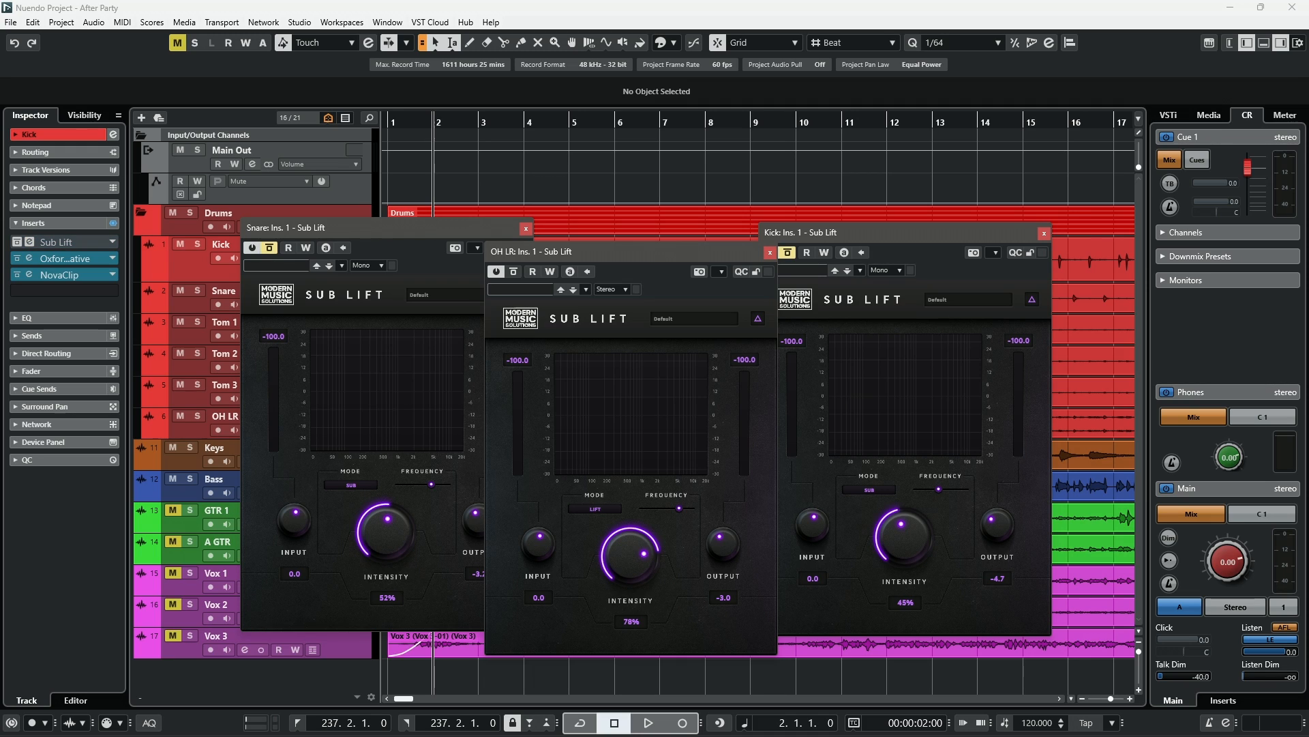
{"action": "left_click", "coordinate": [513, 272]}
- Select the OH LR and Kick tracks and play the drums with Sub Lift bypassed
{"action": "left_click", "coordinate": [224, 416]}
{"action": "left_click", "coordinate": [221, 244], "text": "shift"}
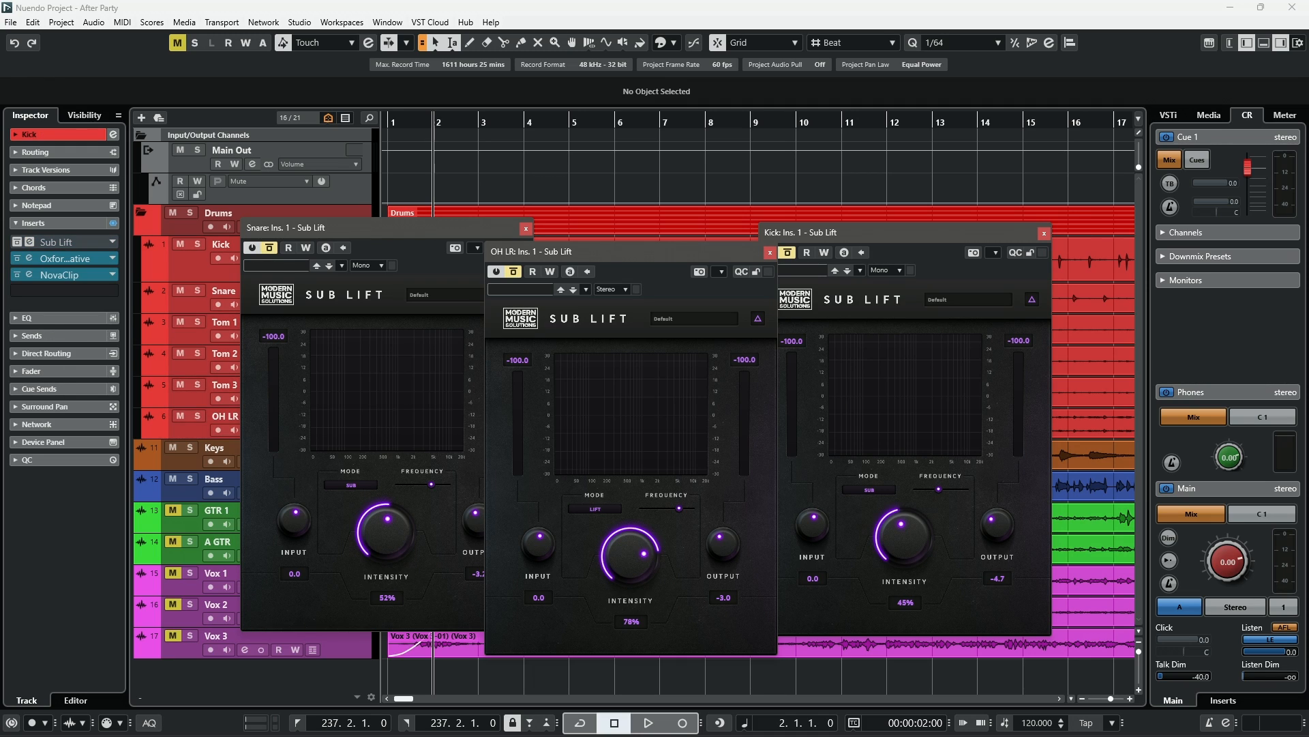
{"action": "key", "text": "space"}
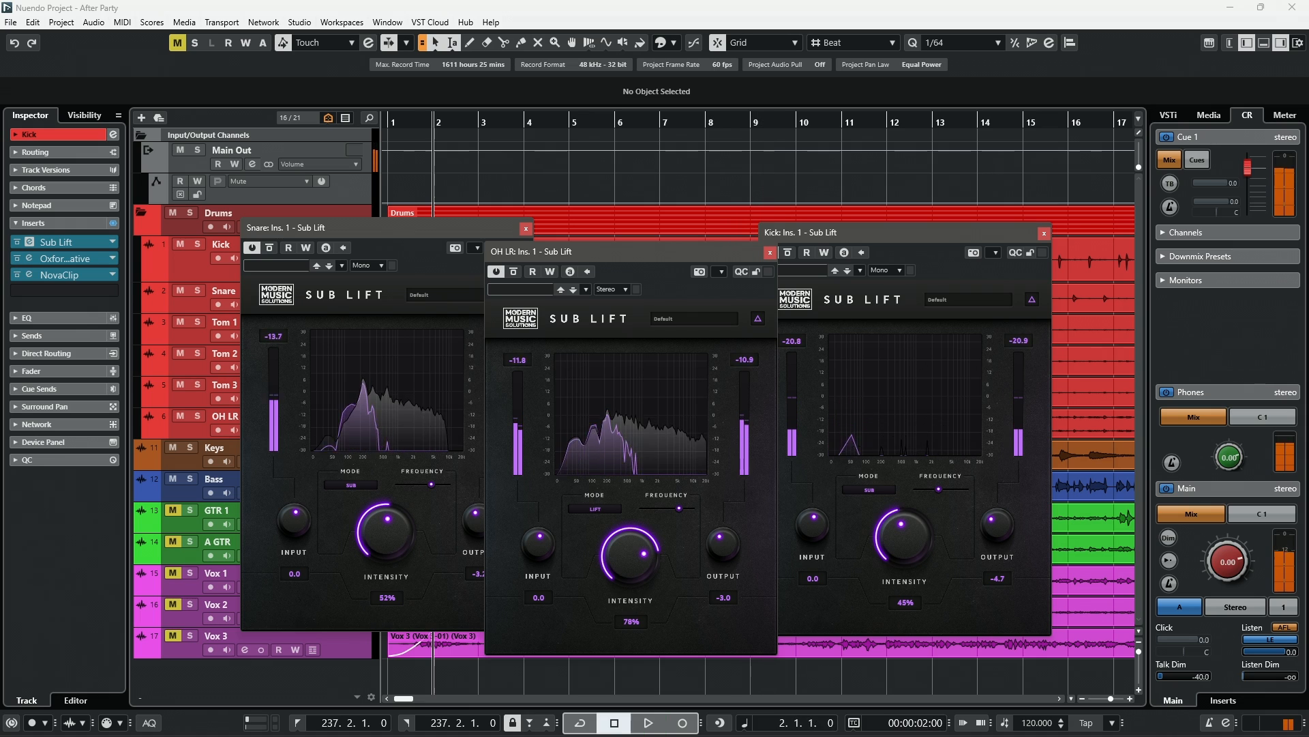
{"action": "key", "text": "space"}
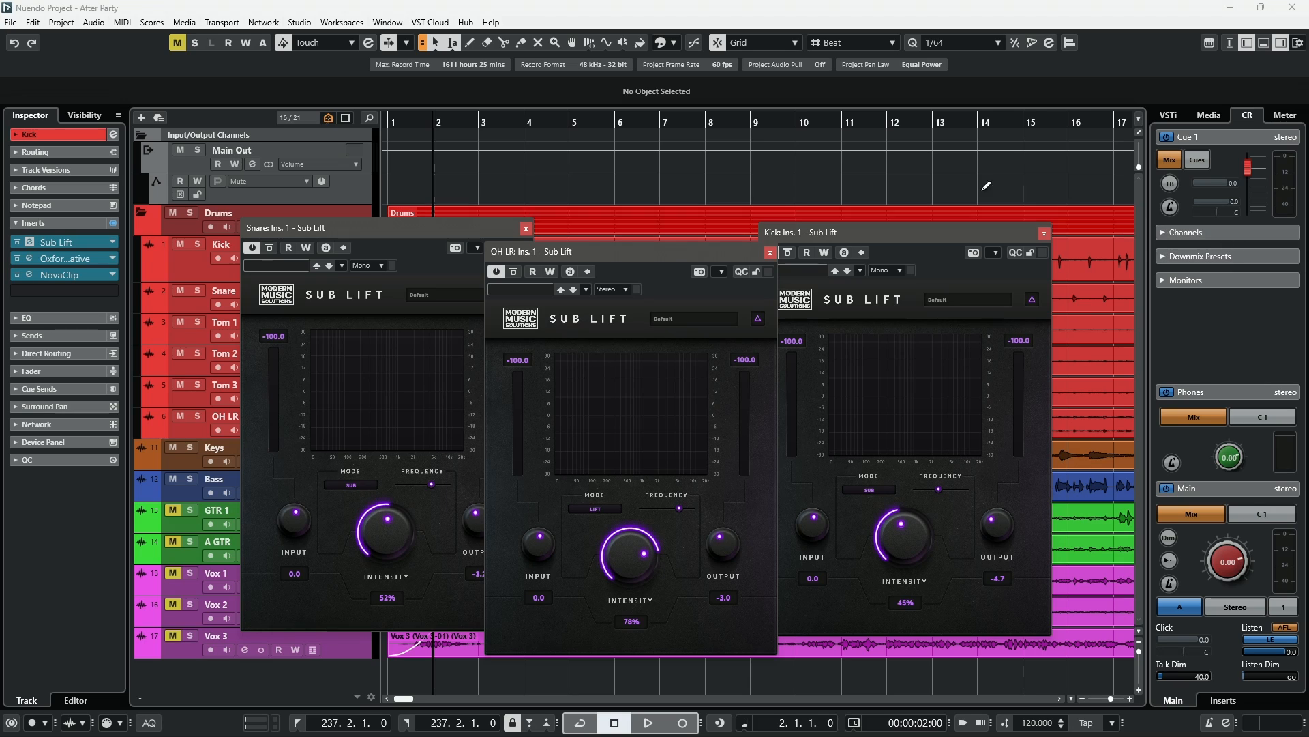
- Close the Kick, OH LR and Snare Sub Lift windows
{"action": "left_click", "coordinate": [1044, 233]}
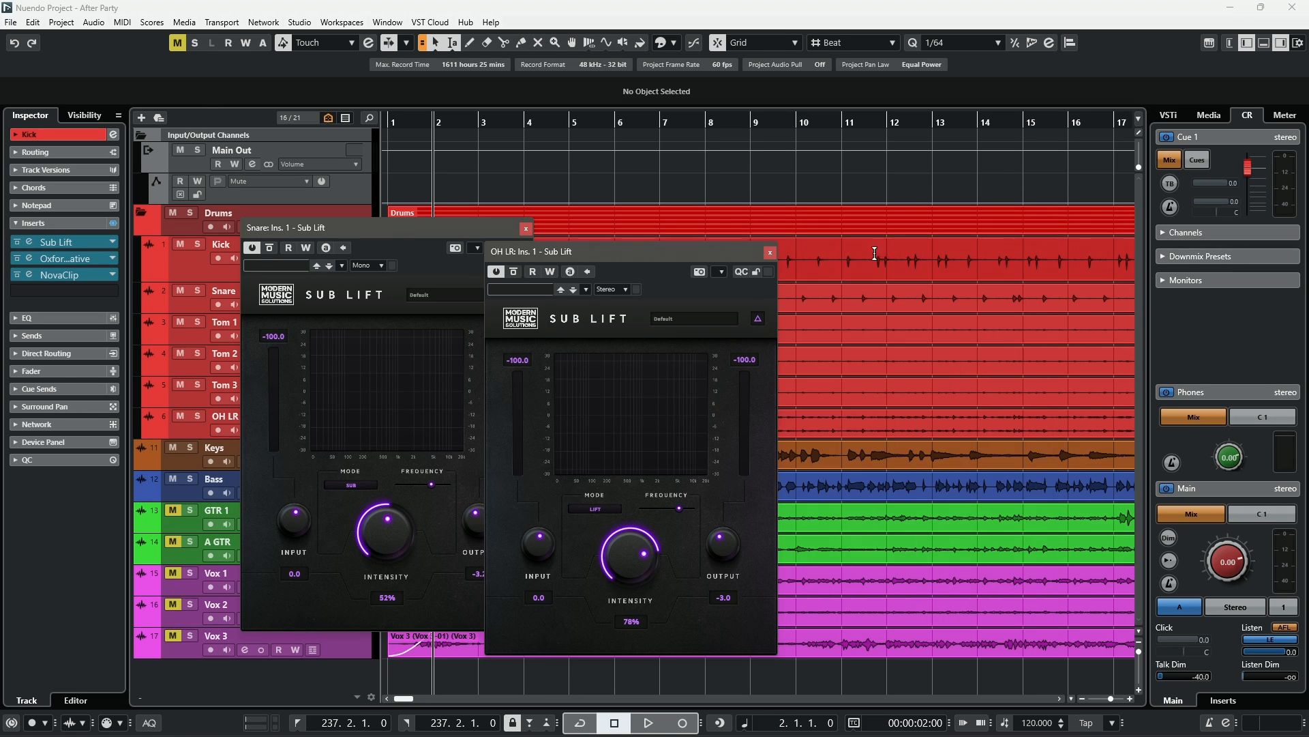
{"action": "left_click", "coordinate": [770, 253]}
{"action": "left_click", "coordinate": [526, 227]}
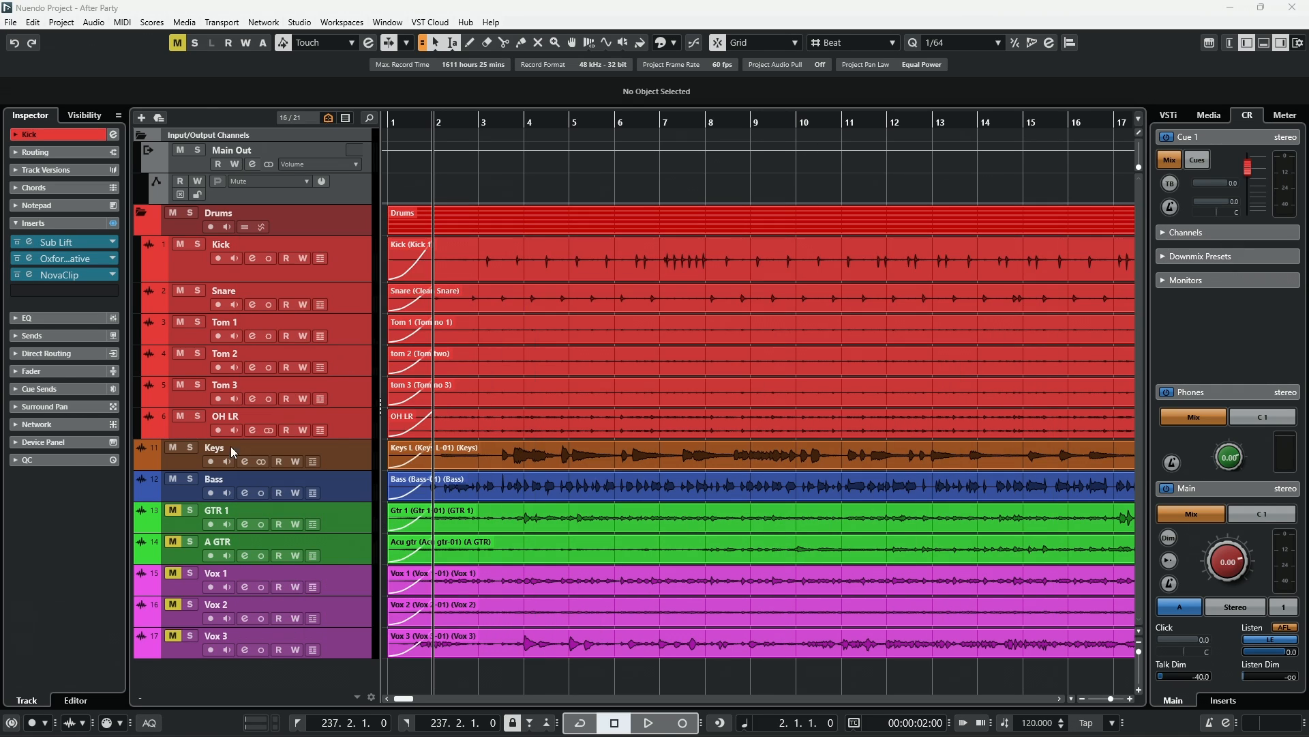
- Solo the Bass track, open its Seismic Bass Suite insert, bypass it and play a short section
{"action": "left_click", "coordinate": [190, 479]}
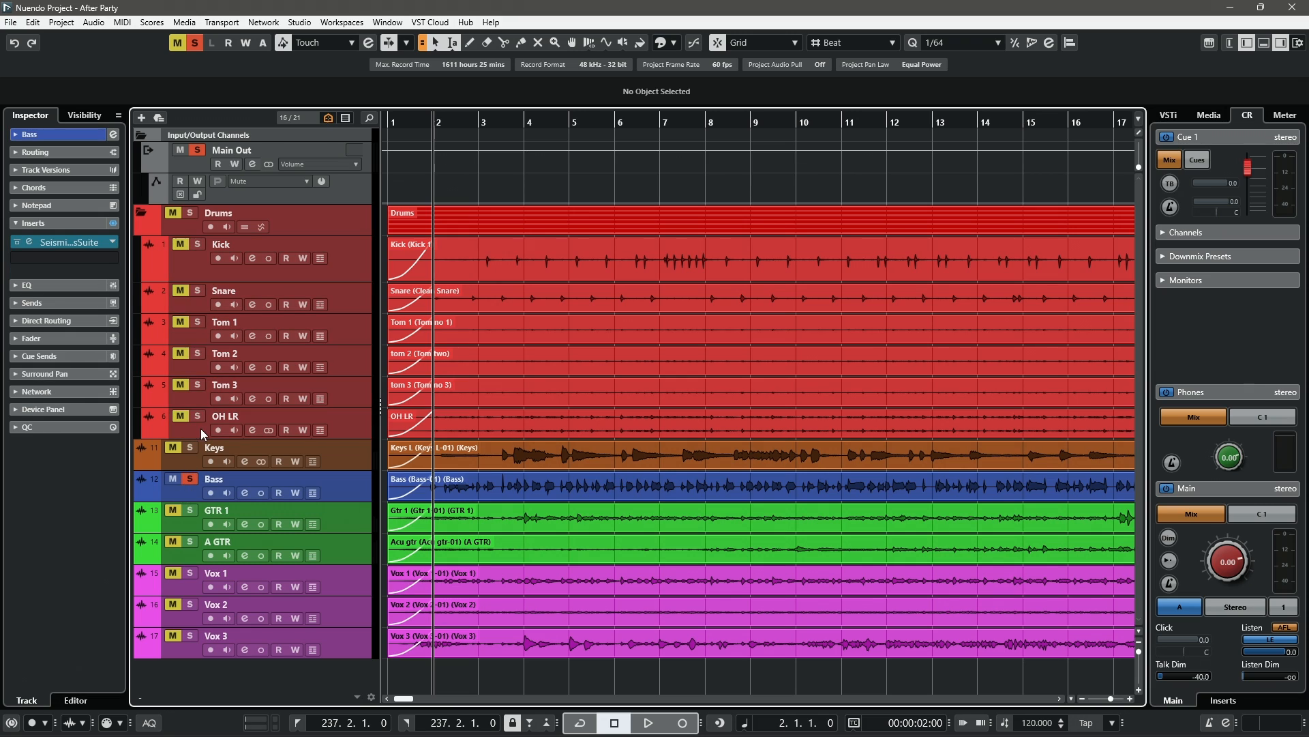
{"action": "left_click", "coordinate": [28, 242]}
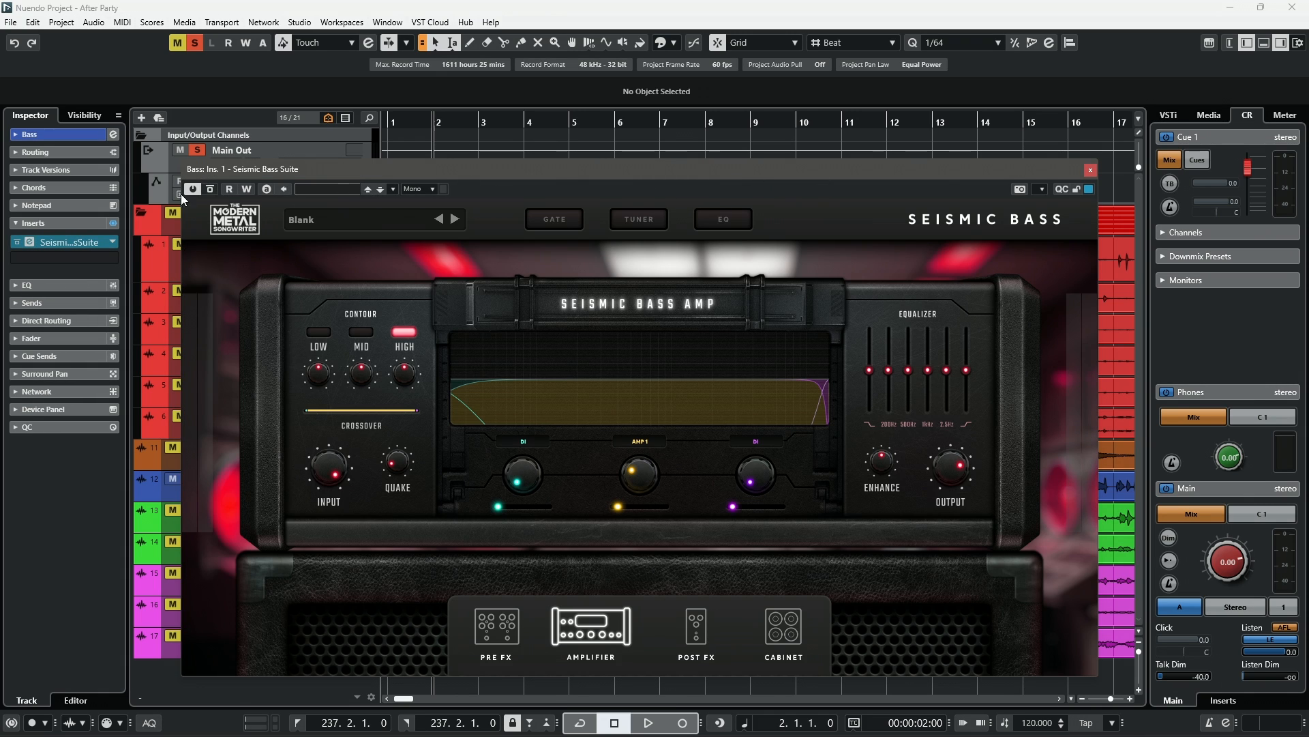
{"action": "left_click", "coordinate": [210, 190]}
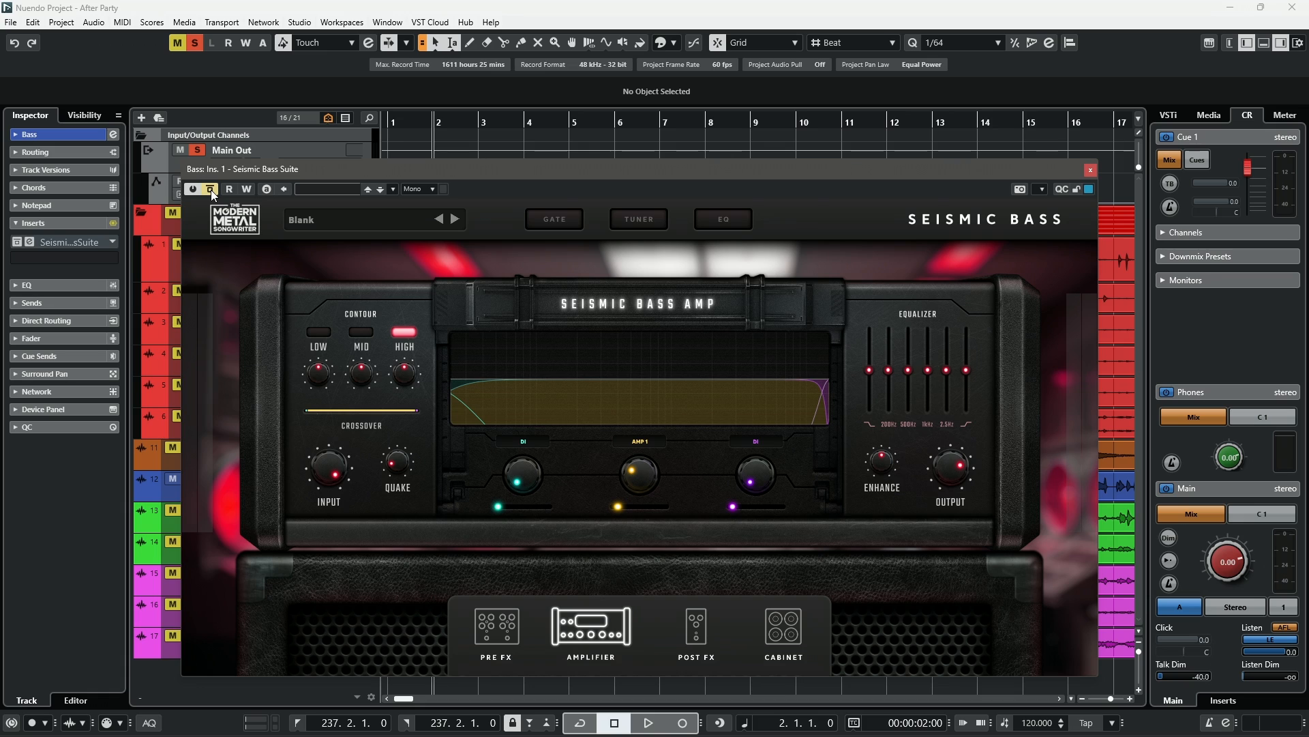
{"action": "key", "text": "space"}
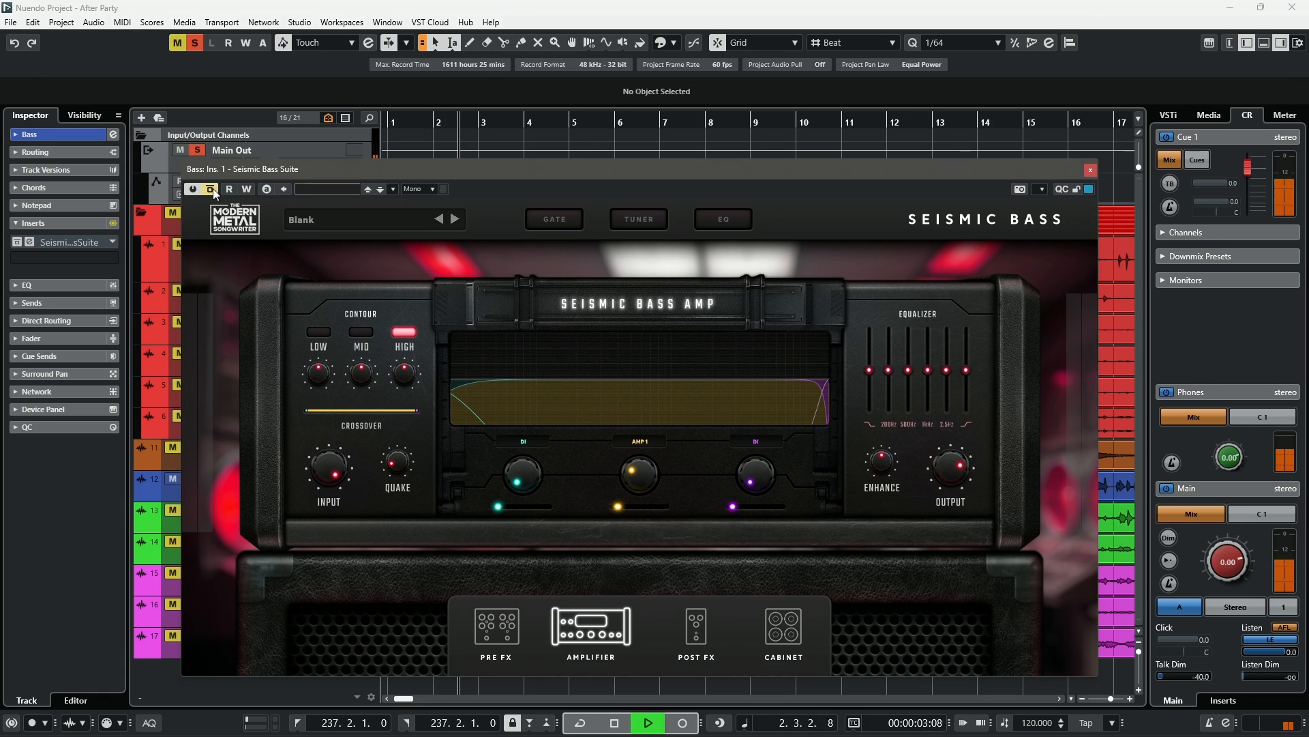
{"action": "key", "text": "space"}
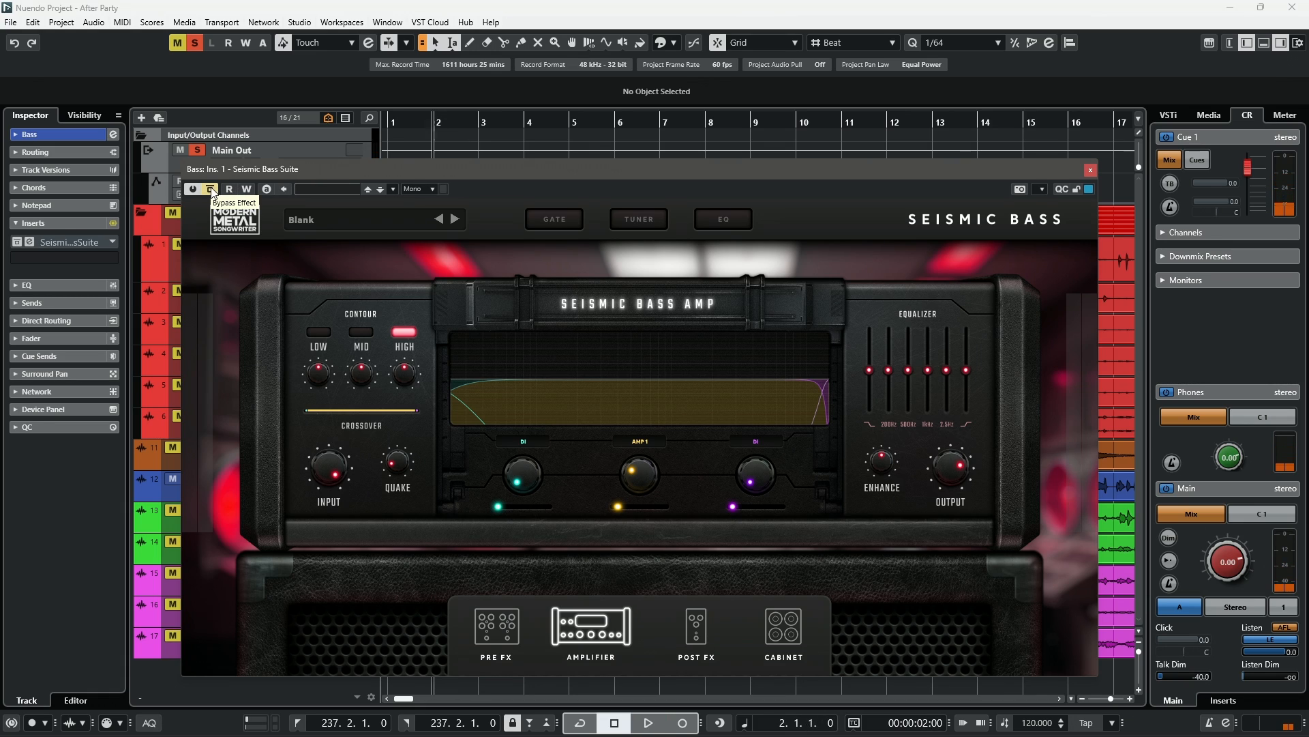
- Re-enable the Seismic Bass Suite insert, play it and close the plugin window
{"action": "left_click", "coordinate": [211, 193]}
{"action": "key", "text": "space"}
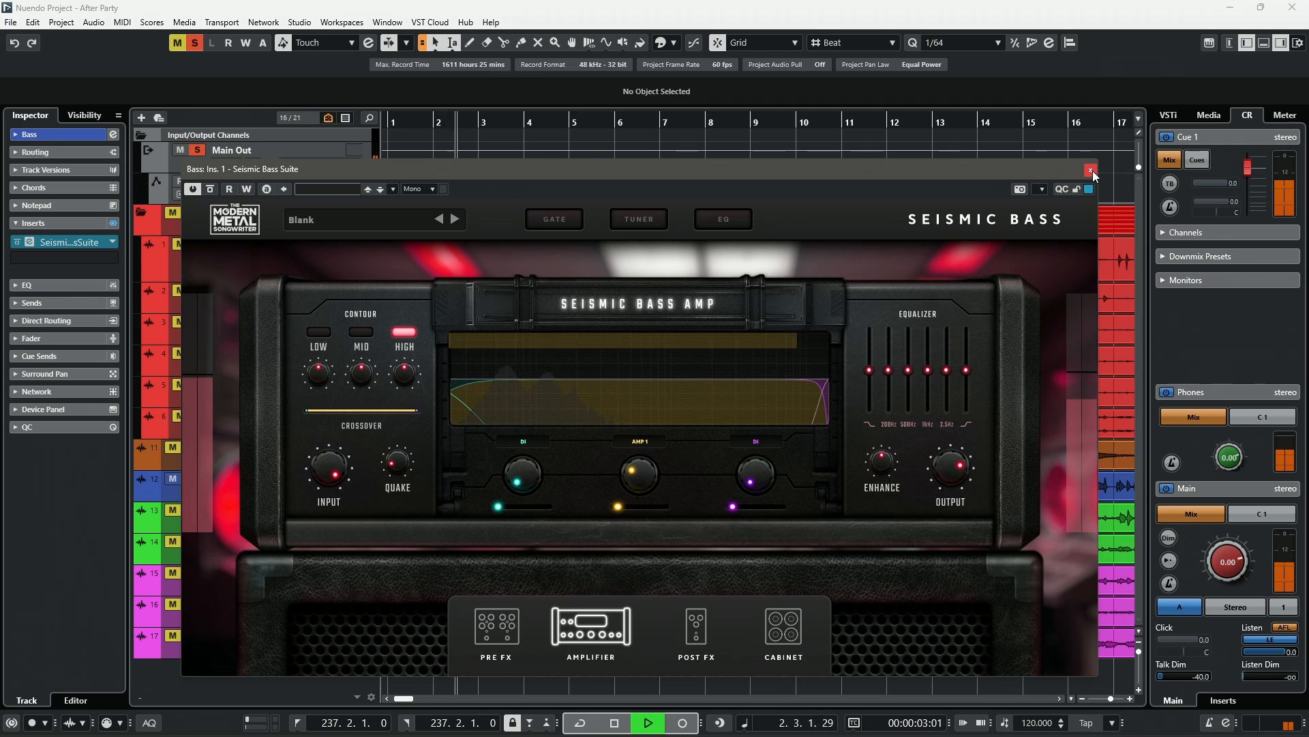
{"action": "left_click", "coordinate": [1092, 170]}
{"action": "key", "text": "space"}
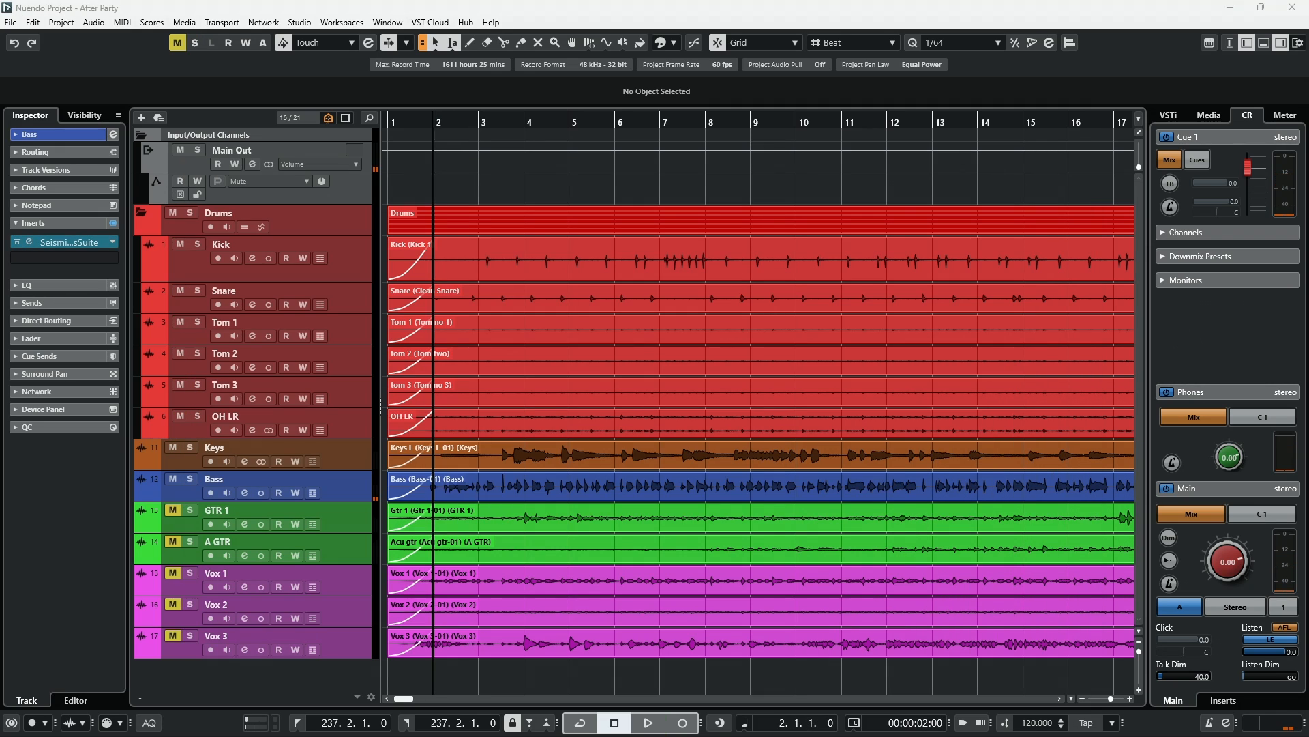
- Solo the Kick track and open its Sub Lift, Oxford EQ and NovaClip insert windows
{"action": "left_click", "coordinate": [197, 243]}
{"action": "left_click", "coordinate": [29, 241]}
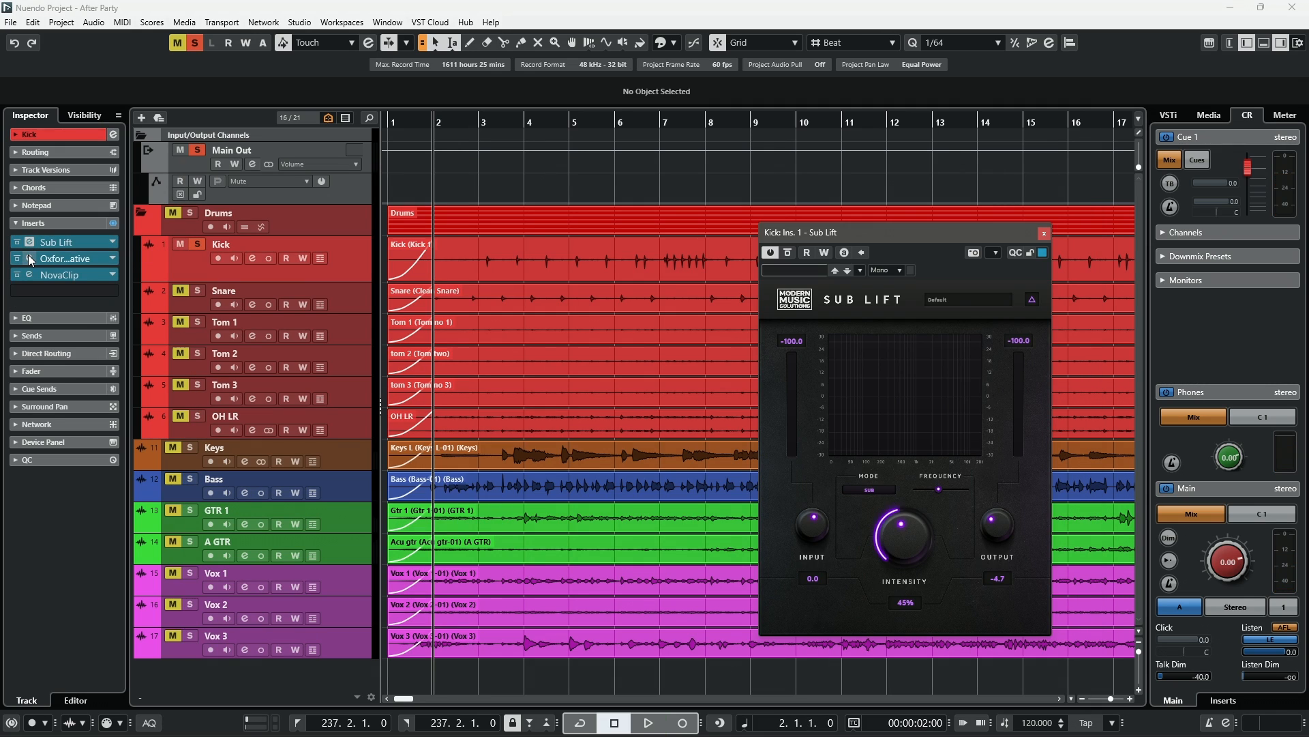
{"action": "left_click", "coordinate": [27, 257]}
{"action": "left_click", "coordinate": [27, 275]}
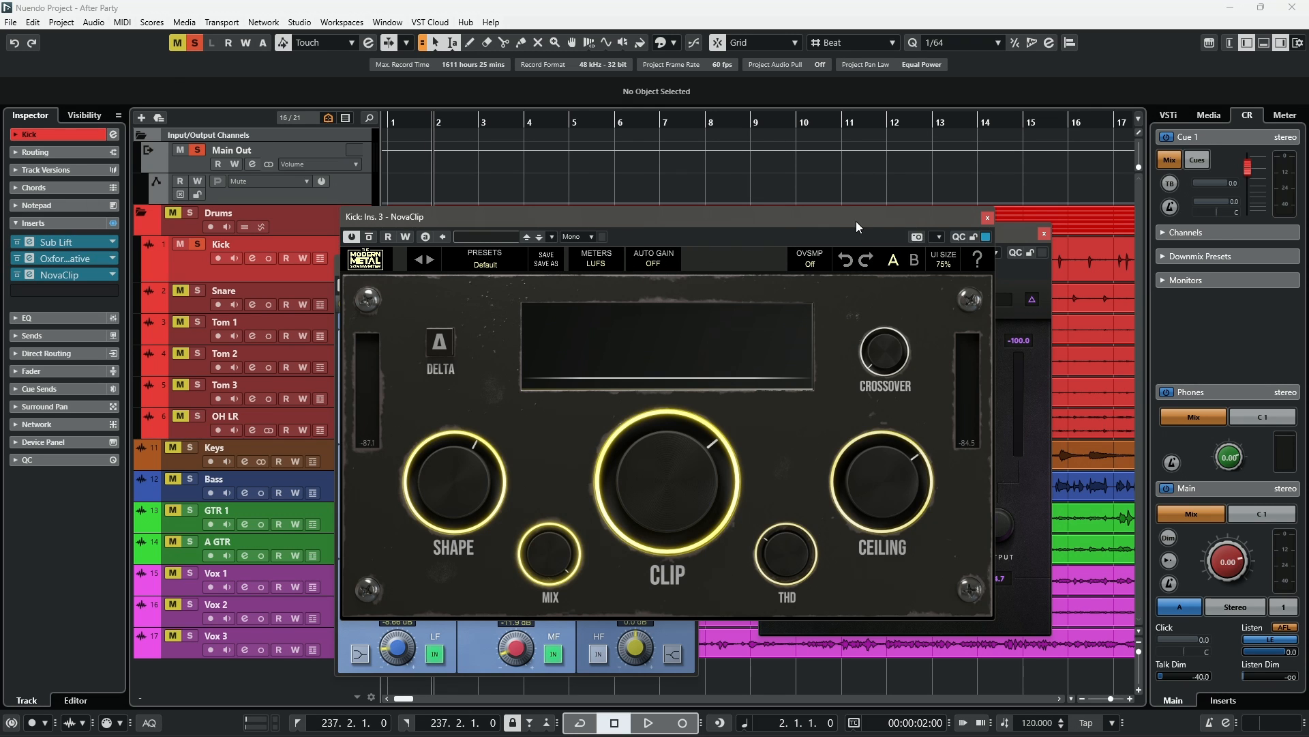
- Close NovaClip and arrange the Oxford EQ and Sub Lift windows side by side
{"action": "left_click_drag", "start_coordinate": [856, 221], "coordinate": [974, 223]}
{"action": "left_click_drag", "start_coordinate": [387, 265], "coordinate": [200, 216]}
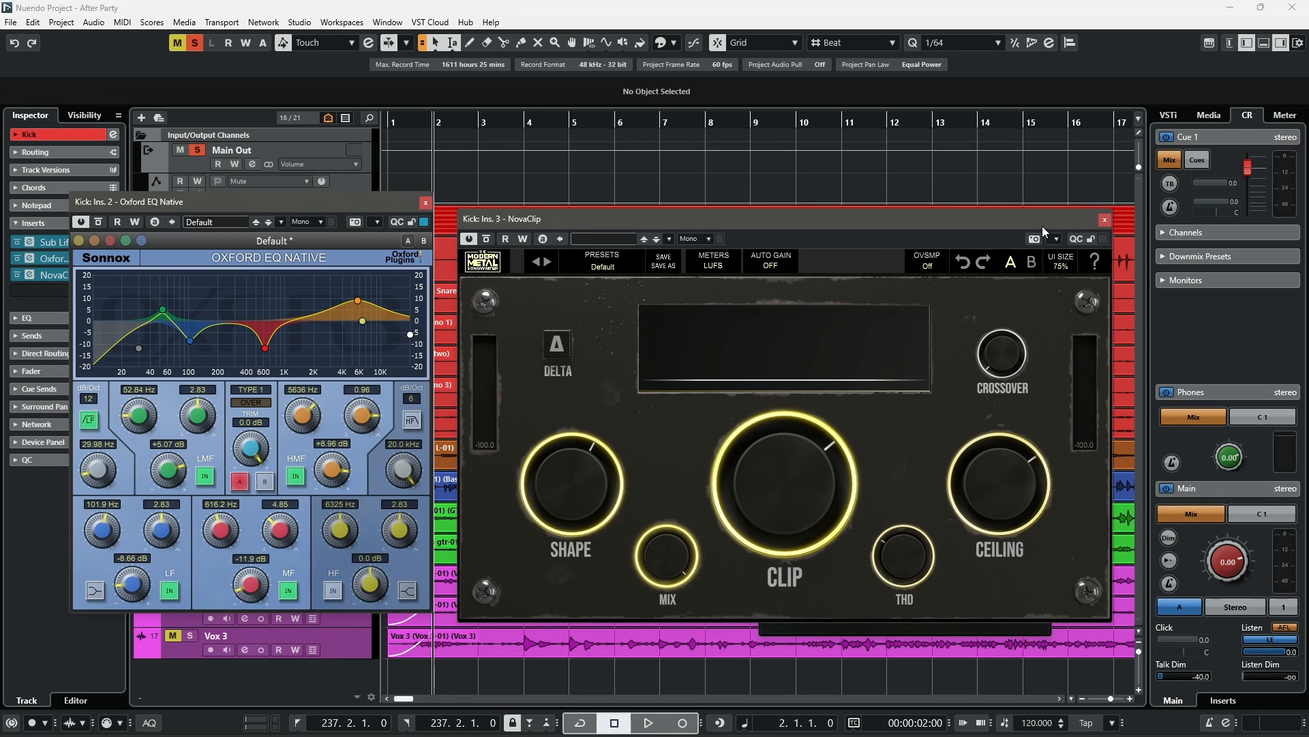
{"action": "left_click", "coordinate": [1105, 219]}
{"action": "left_click_drag", "start_coordinate": [333, 203], "coordinate": [676, 216]}
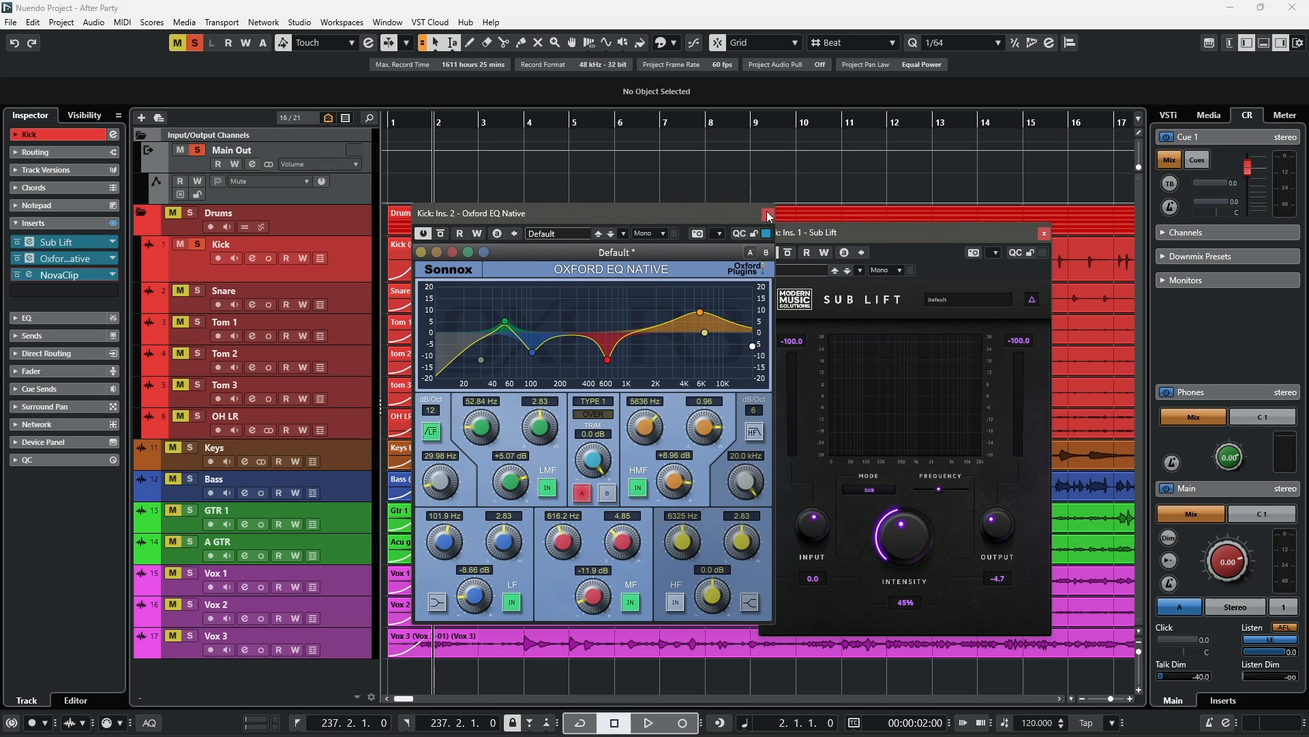
{"action": "left_click_drag", "start_coordinate": [854, 255], "coordinate": [911, 212]}
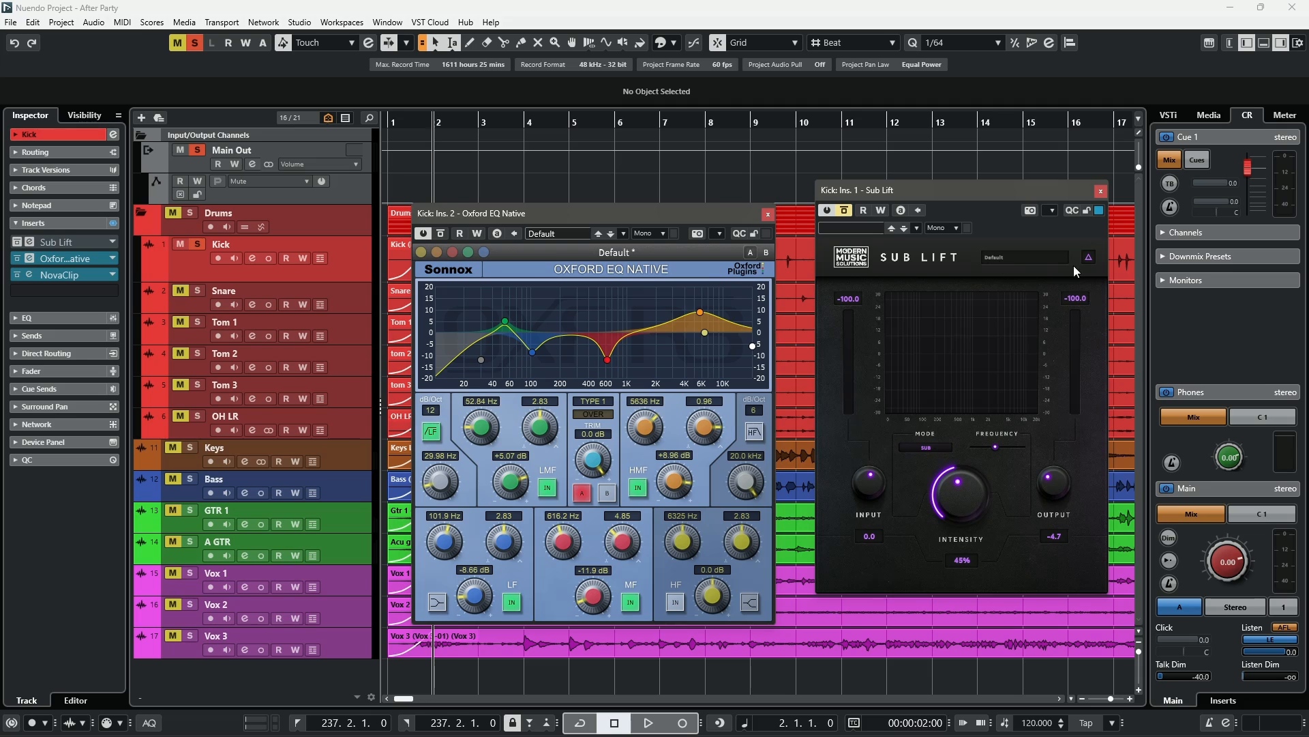
- Play the kick while toggling the Oxford EQ bypass on and off and re-enabling Sub Lift, then stop
{"action": "key", "text": "space"}
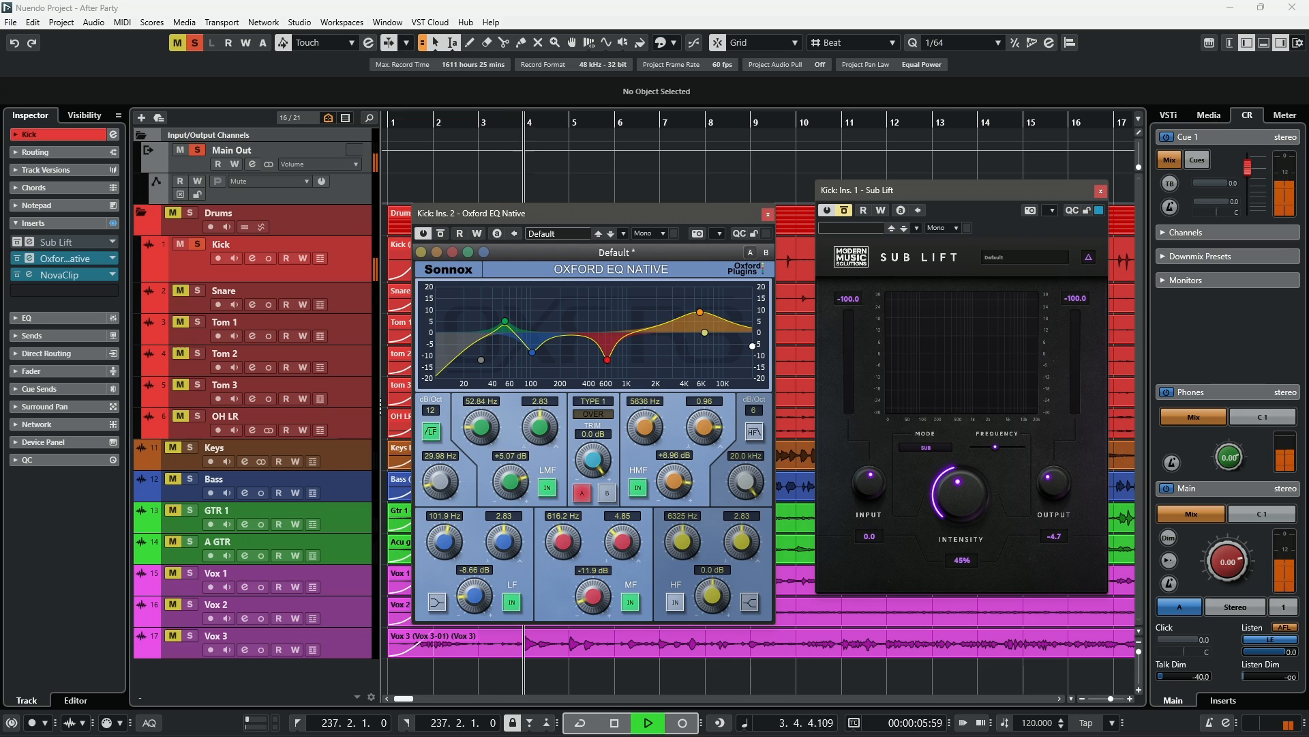
{"action": "left_click", "coordinate": [441, 232]}
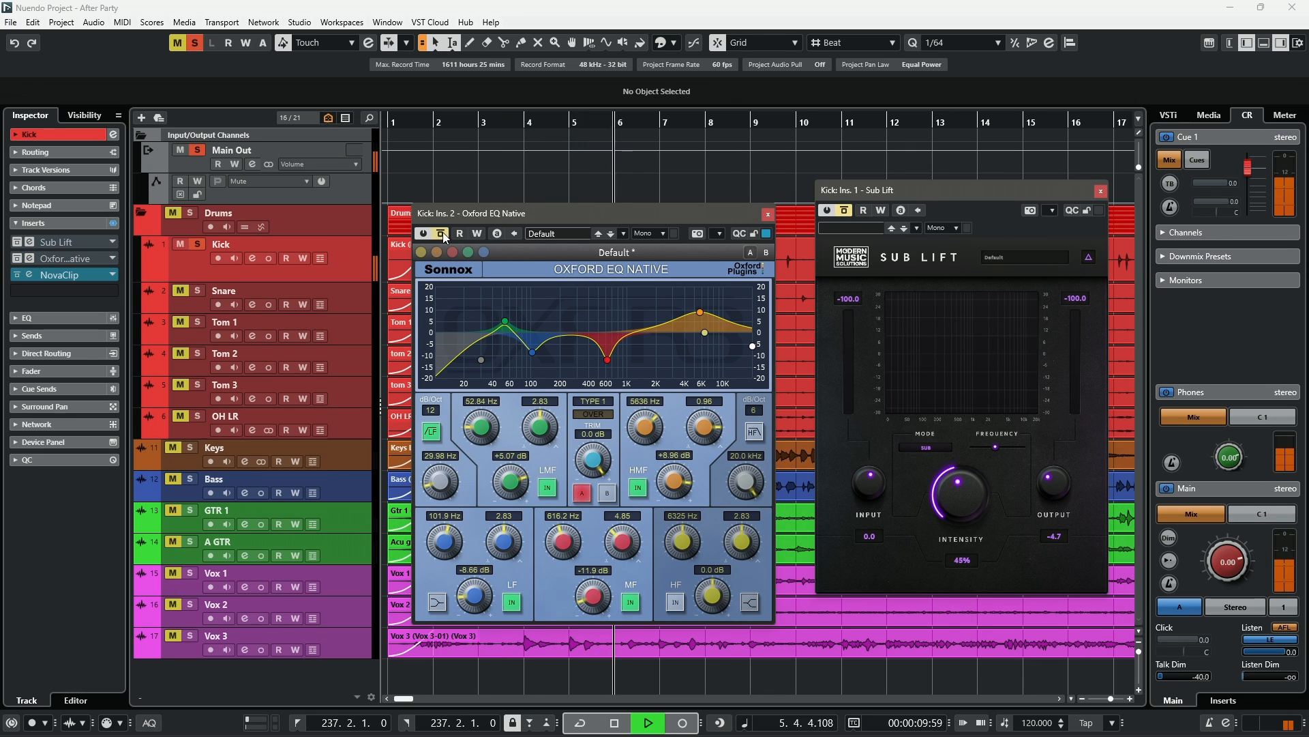
{"action": "left_click", "coordinate": [442, 233]}
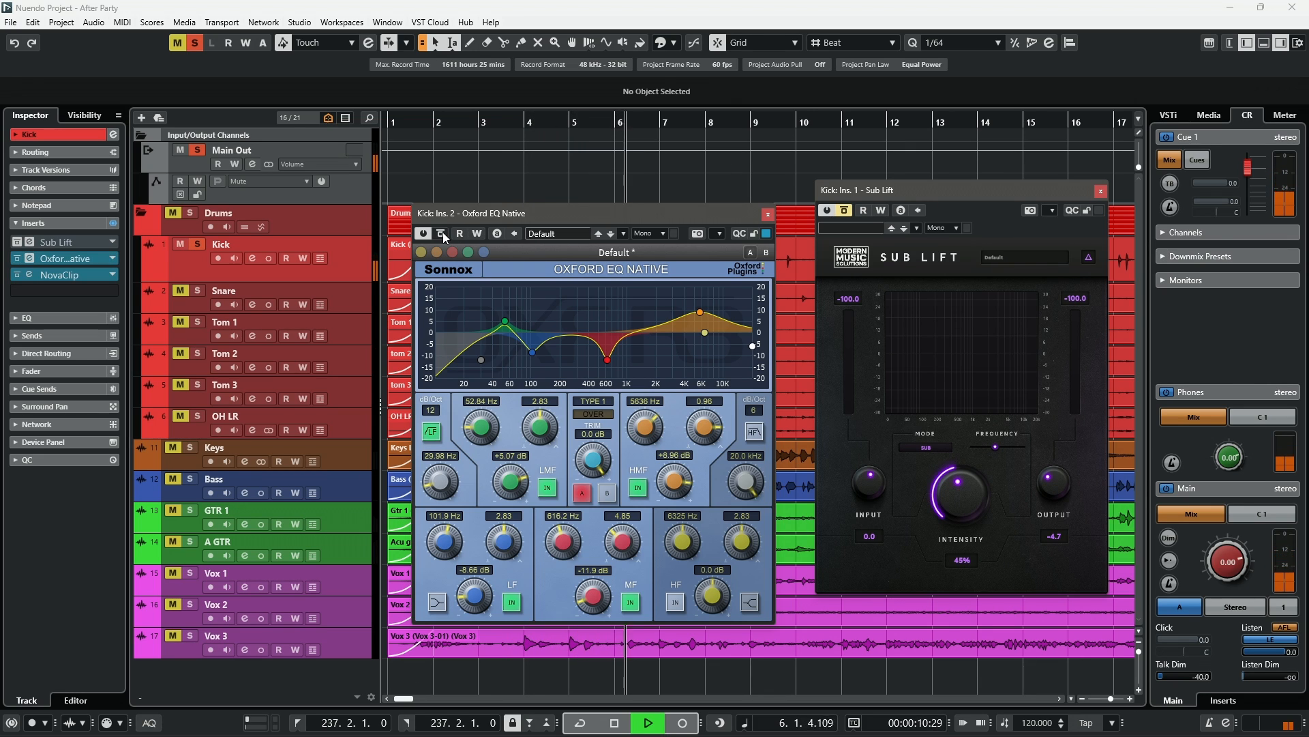
{"action": "left_click", "coordinate": [846, 211]}
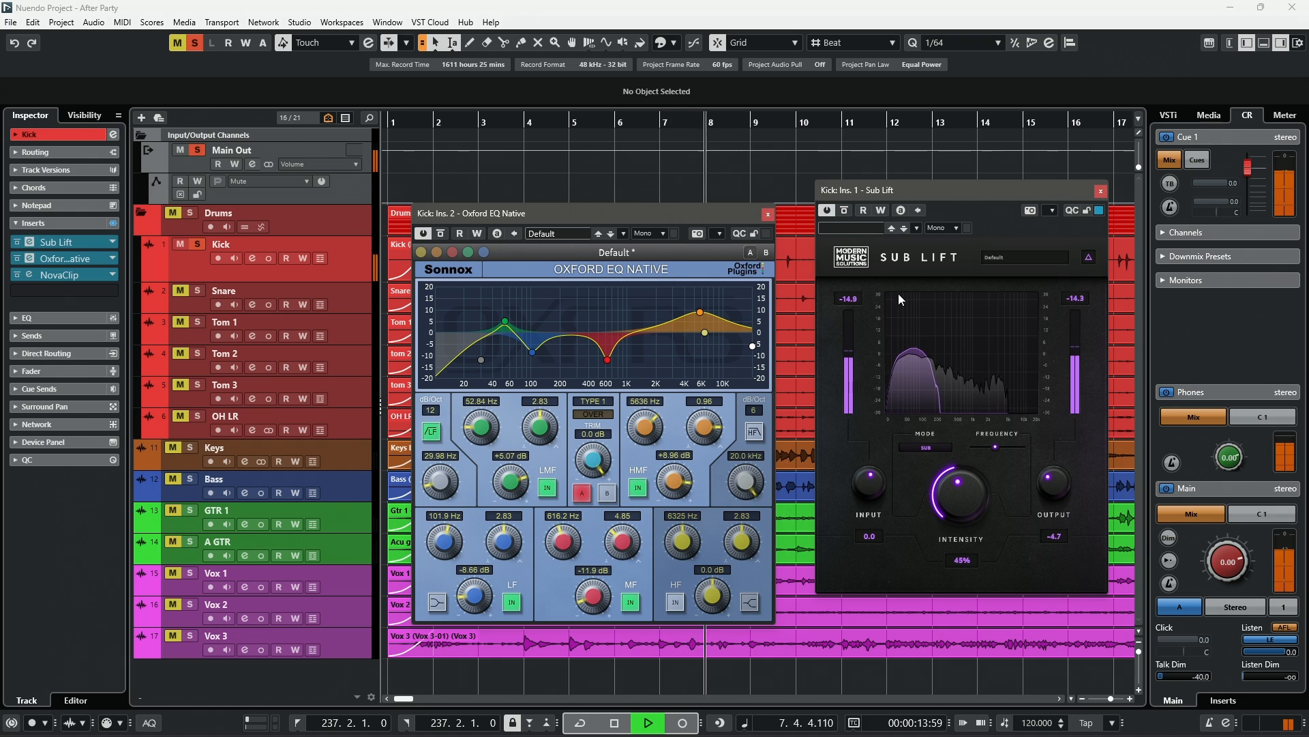
{"action": "key", "text": "space"}
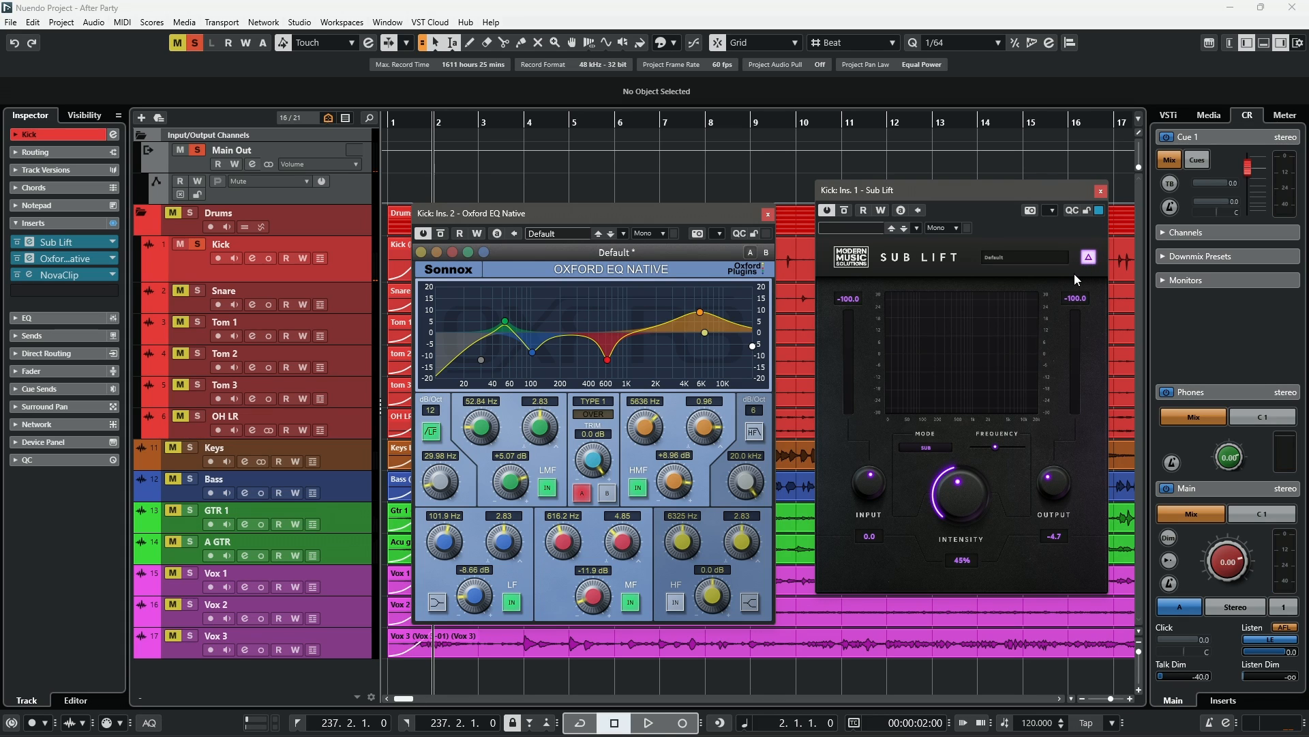
- Play and stop the soloed Kick track with Sub Lift and Oxford EQ active
{"action": "key", "text": "space"}
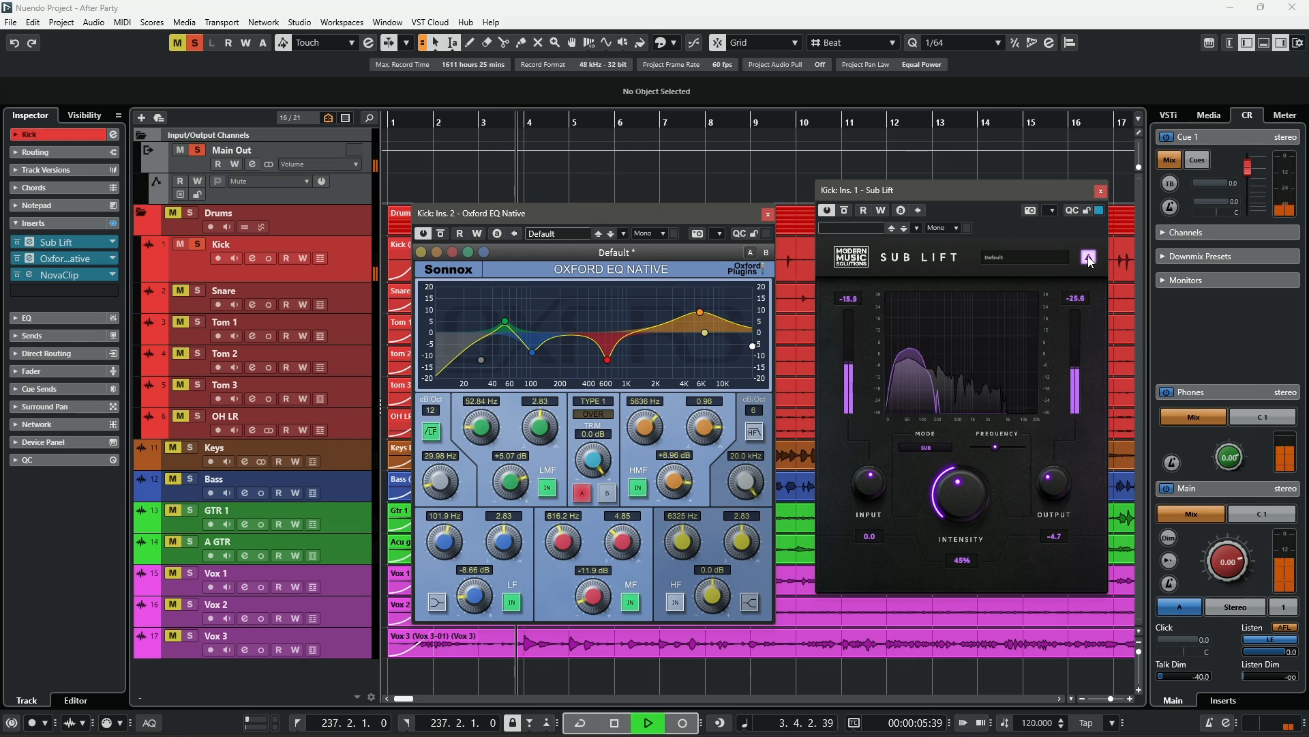
{"action": "key", "text": "space"}
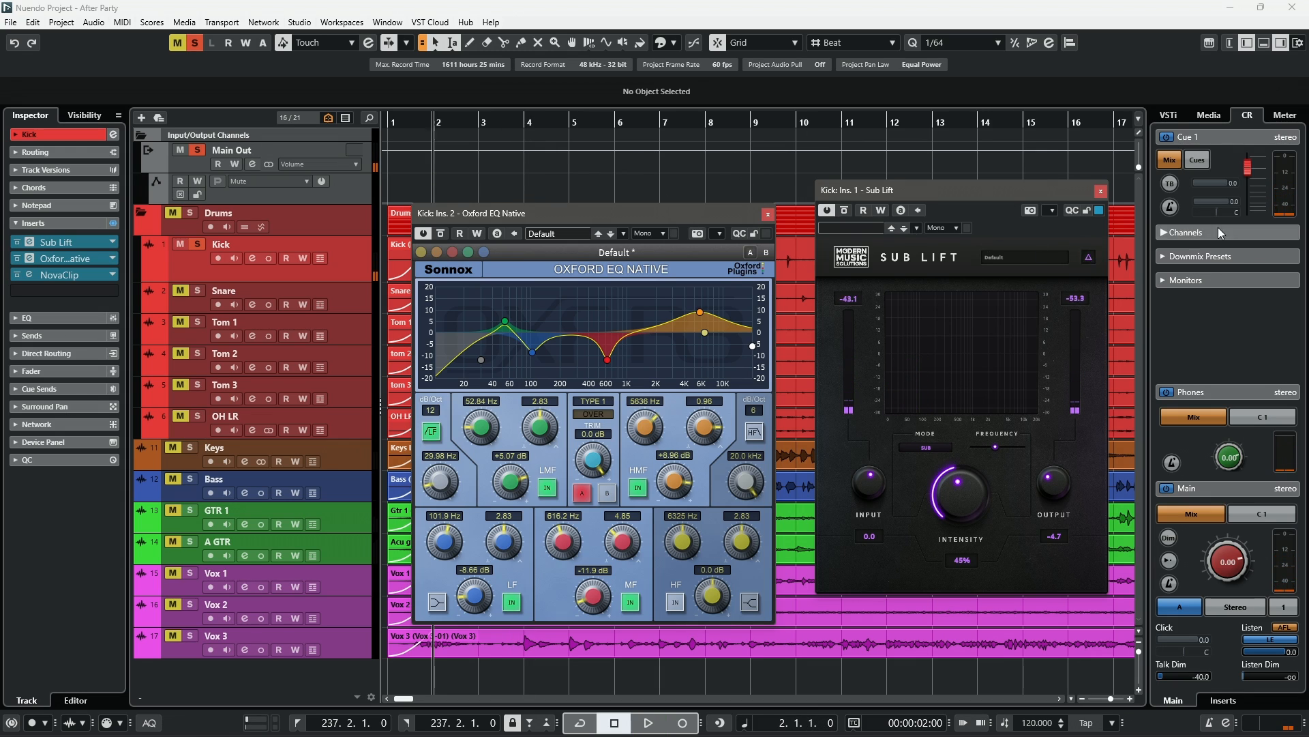
- Unsolo the Kick and toggle its Sub Lift bypass repeatedly while the full mix plays, then stop
{"action": "key", "text": "s"}
{"action": "left_click", "coordinate": [844, 210]}
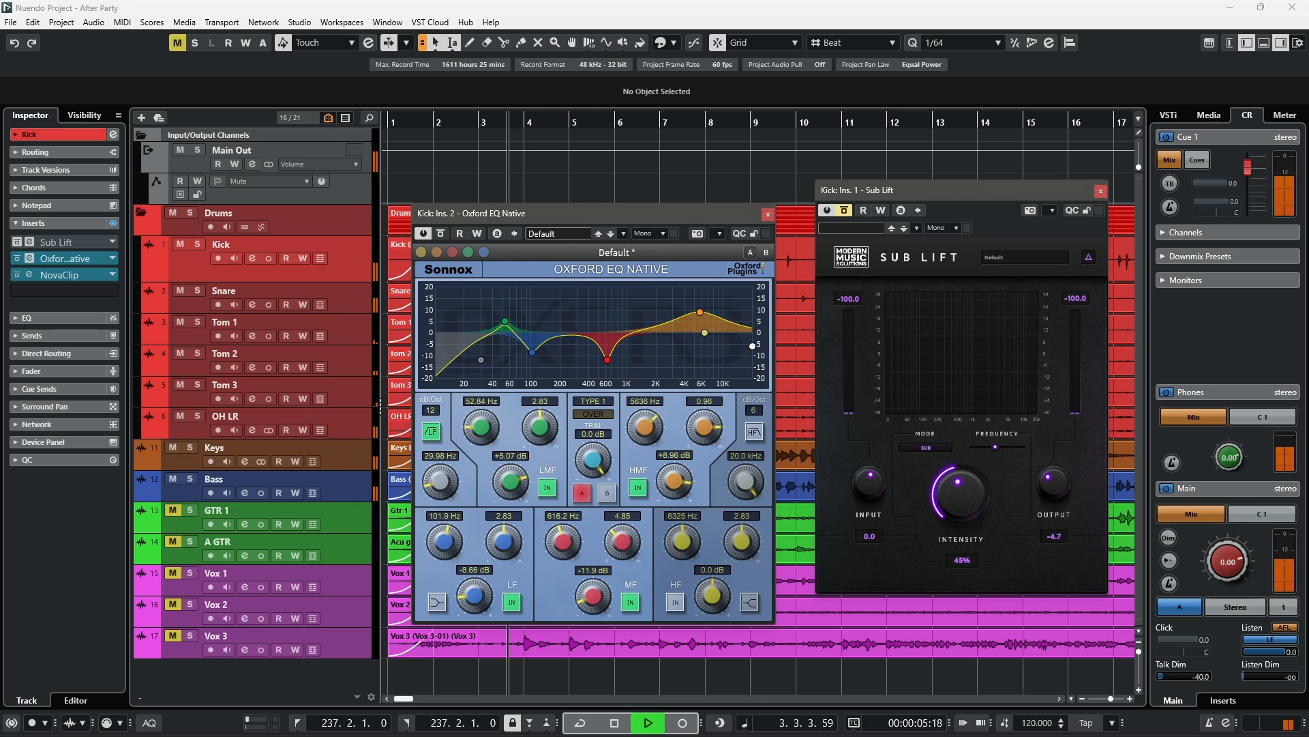
{"action": "left_click", "coordinate": [844, 210]}
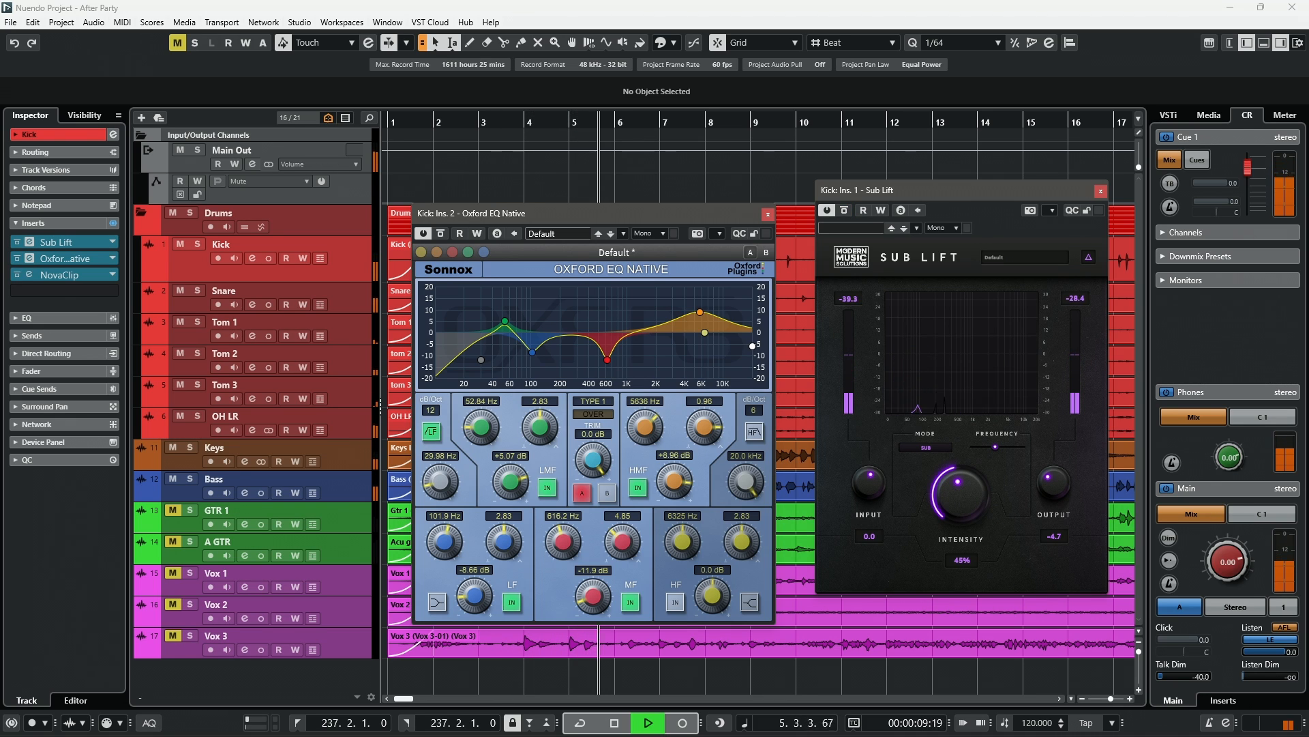
{"action": "left_click", "coordinate": [844, 210]}
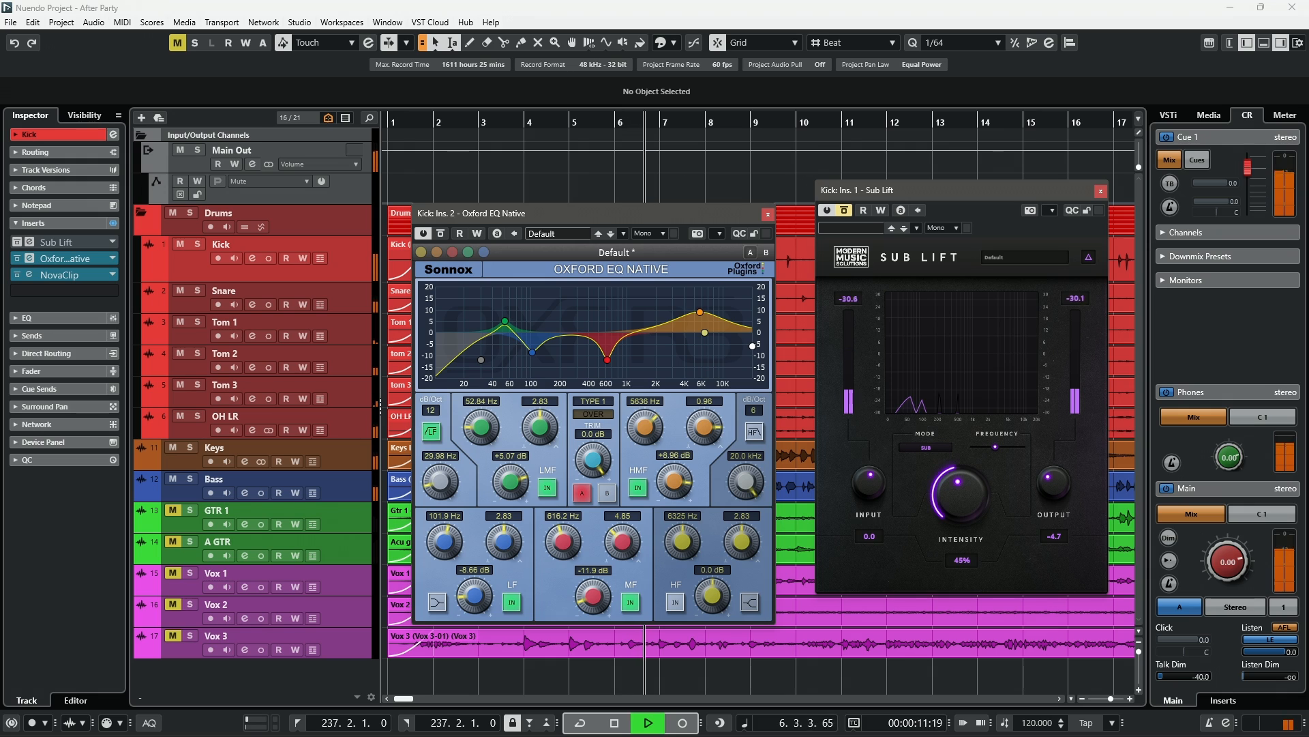
{"action": "left_click", "coordinate": [844, 210]}
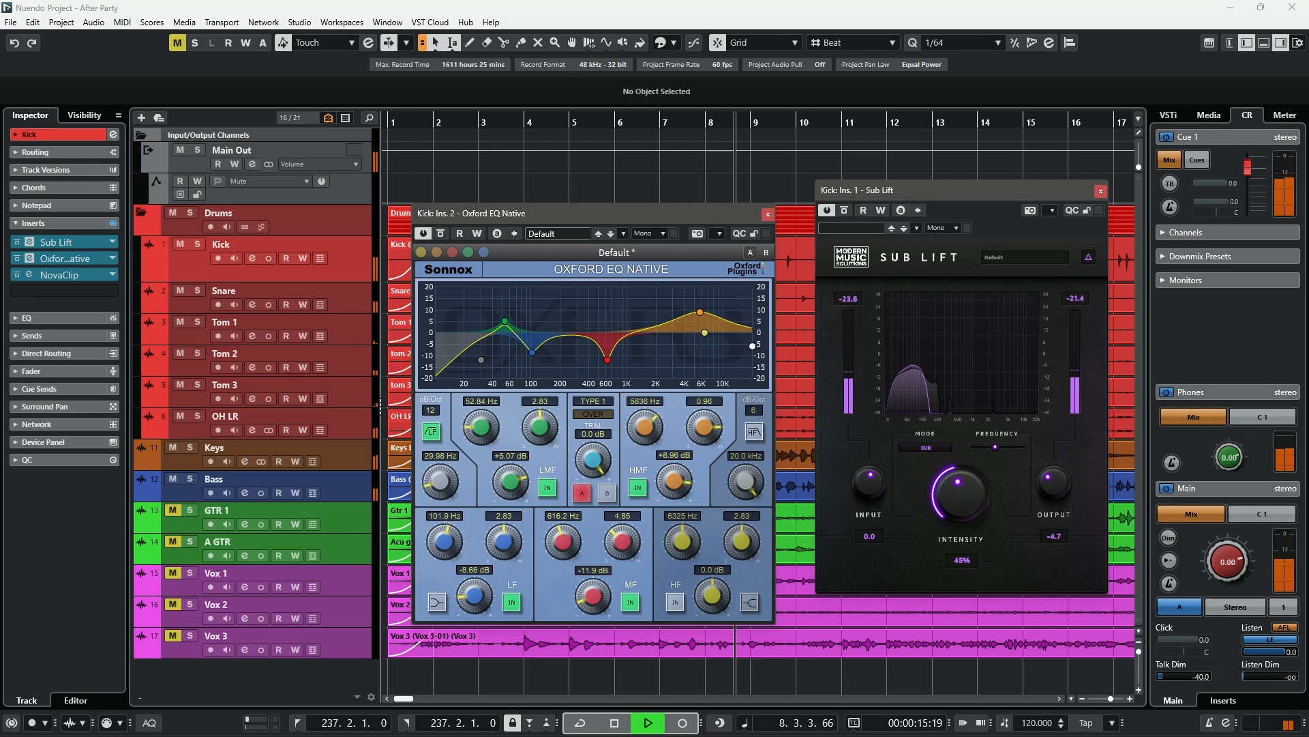
{"action": "left_click", "coordinate": [844, 211]}
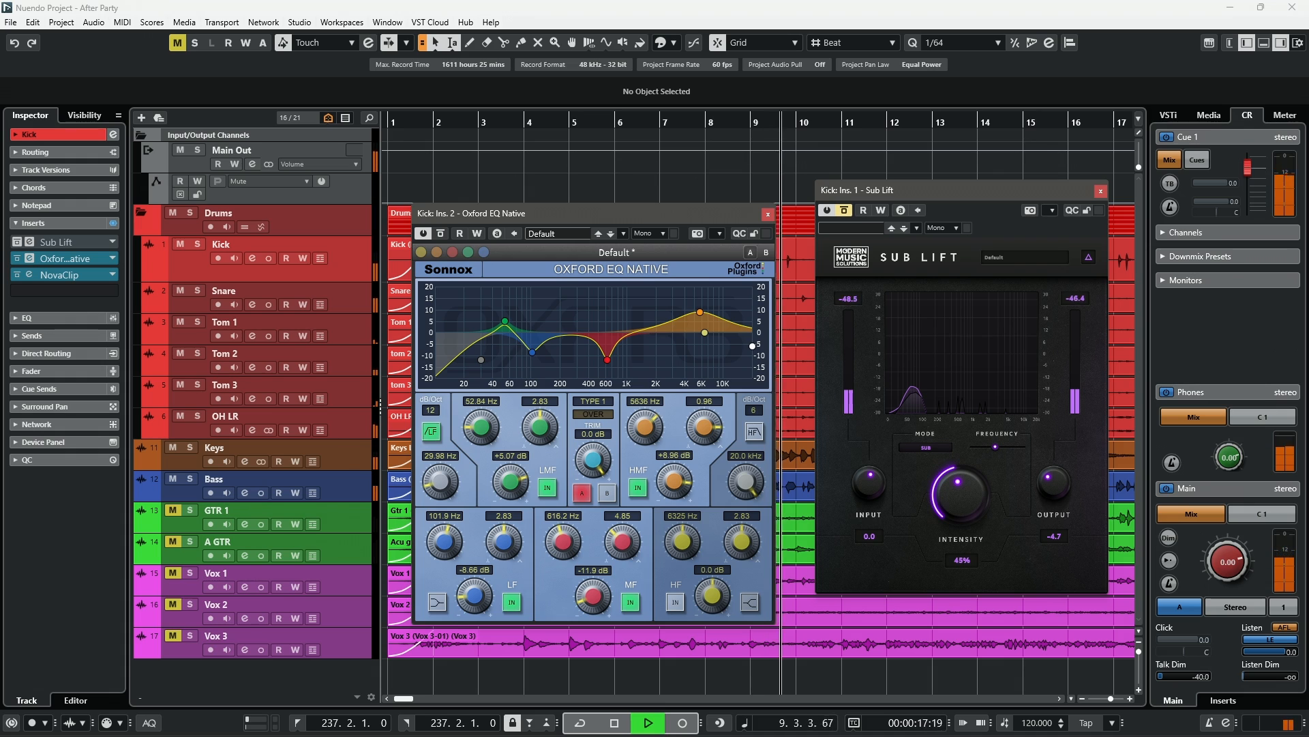
{"action": "left_click", "coordinate": [844, 210]}
{"action": "key", "text": "space"}
- Solo the Kick track again and move the Oxford EQ window lower beneath the Sub Lift window
{"action": "key", "text": "s"}
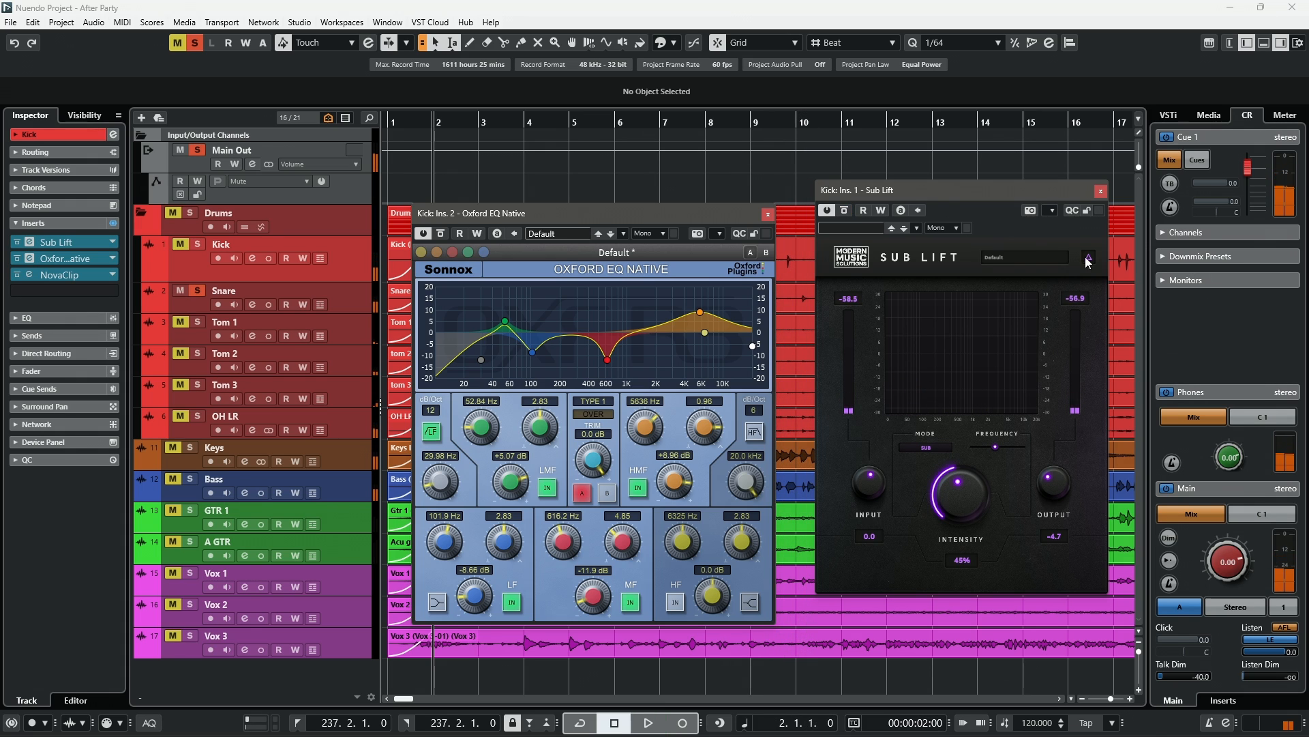
{"action": "left_click", "coordinate": [198, 244]}
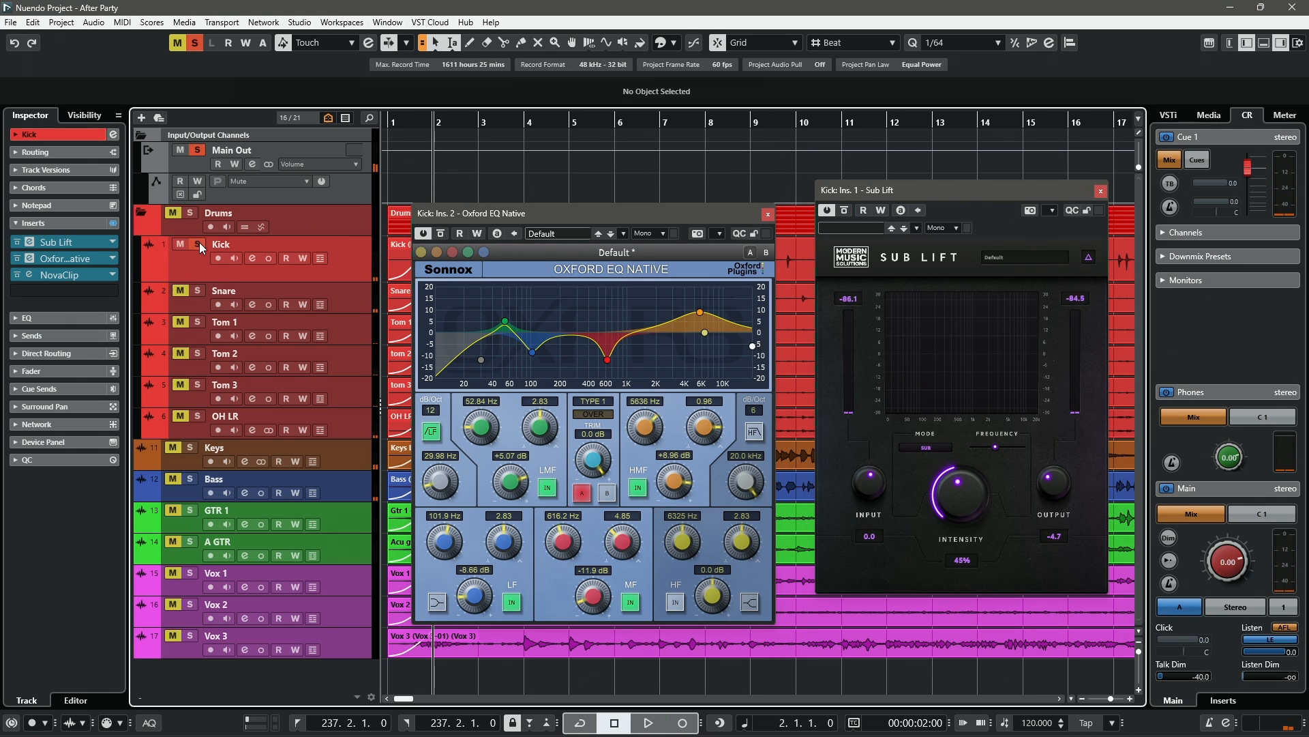
{"action": "left_click_drag", "start_coordinate": [563, 210], "coordinate": [532, 354]}
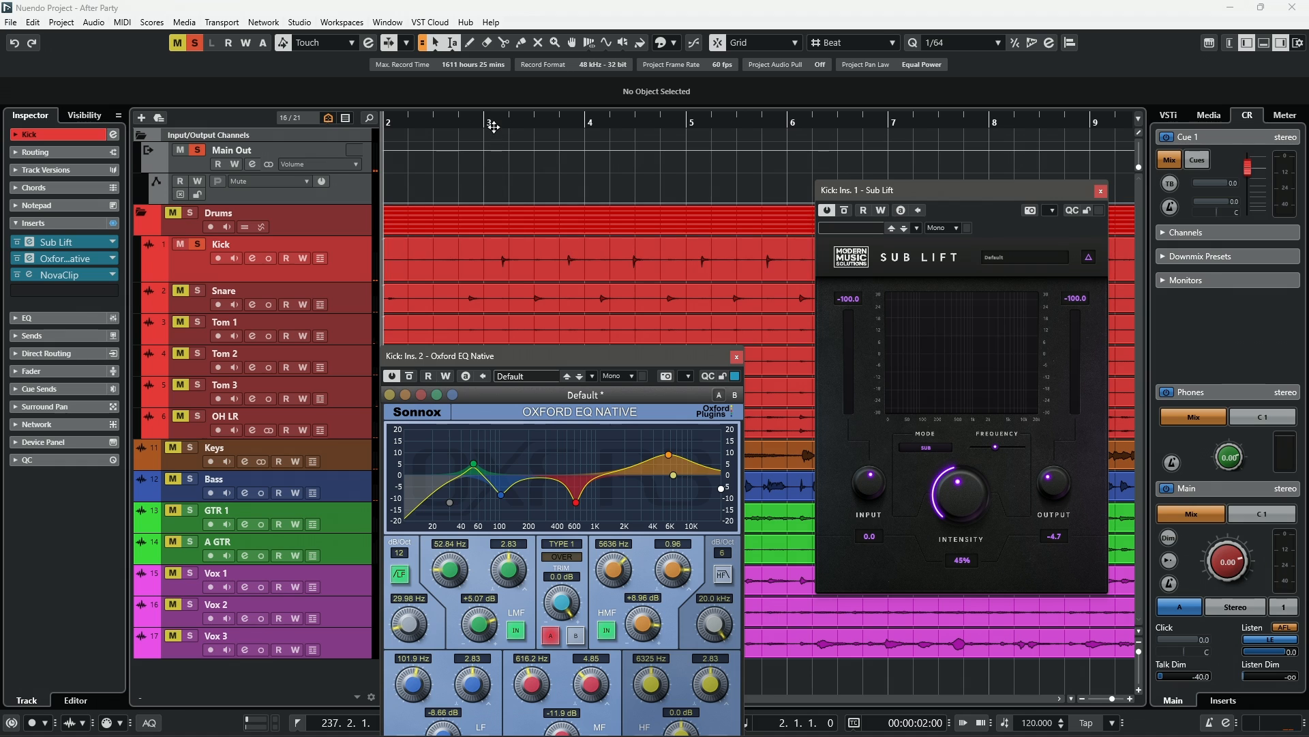
- Play the soloed kick while switching the Sub Lift bypass off and on, then stop
{"action": "left_click_drag", "start_coordinate": [484, 124], "coordinate": [502, 130]}
{"action": "key", "text": "space"}
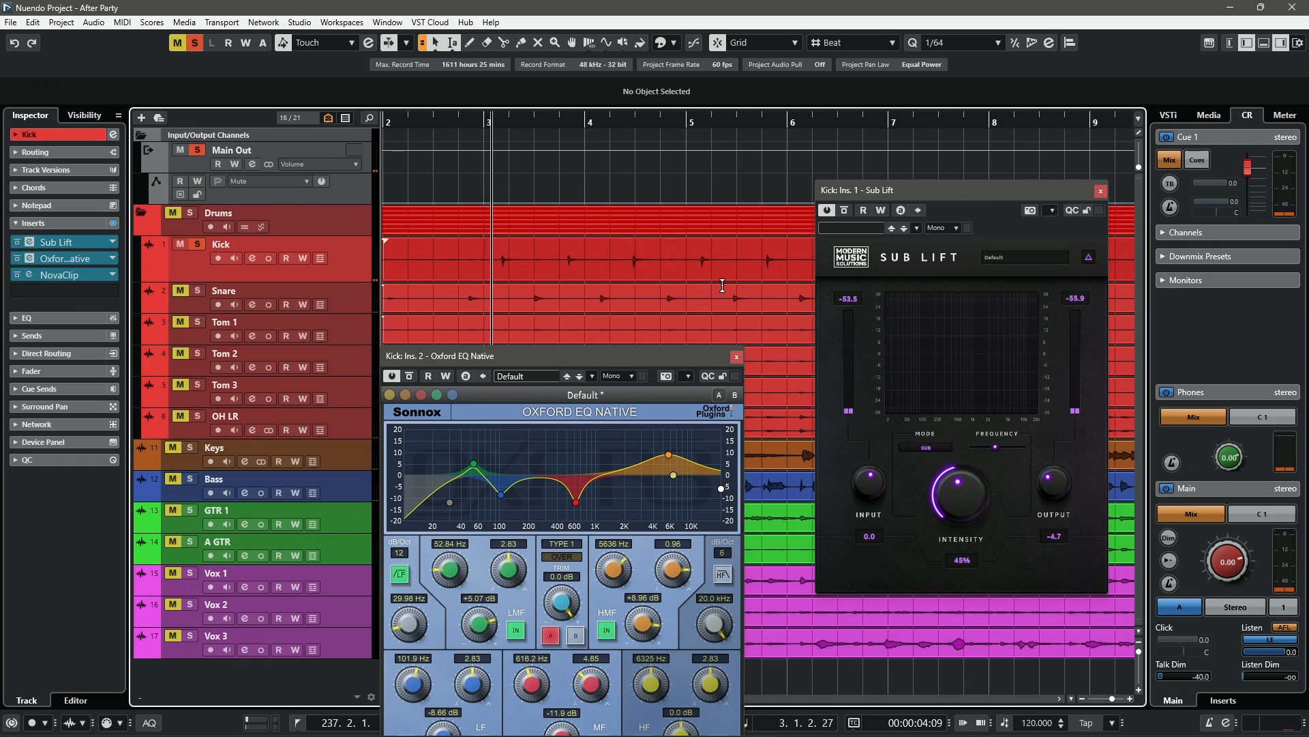
{"action": "left_click", "coordinate": [845, 211]}
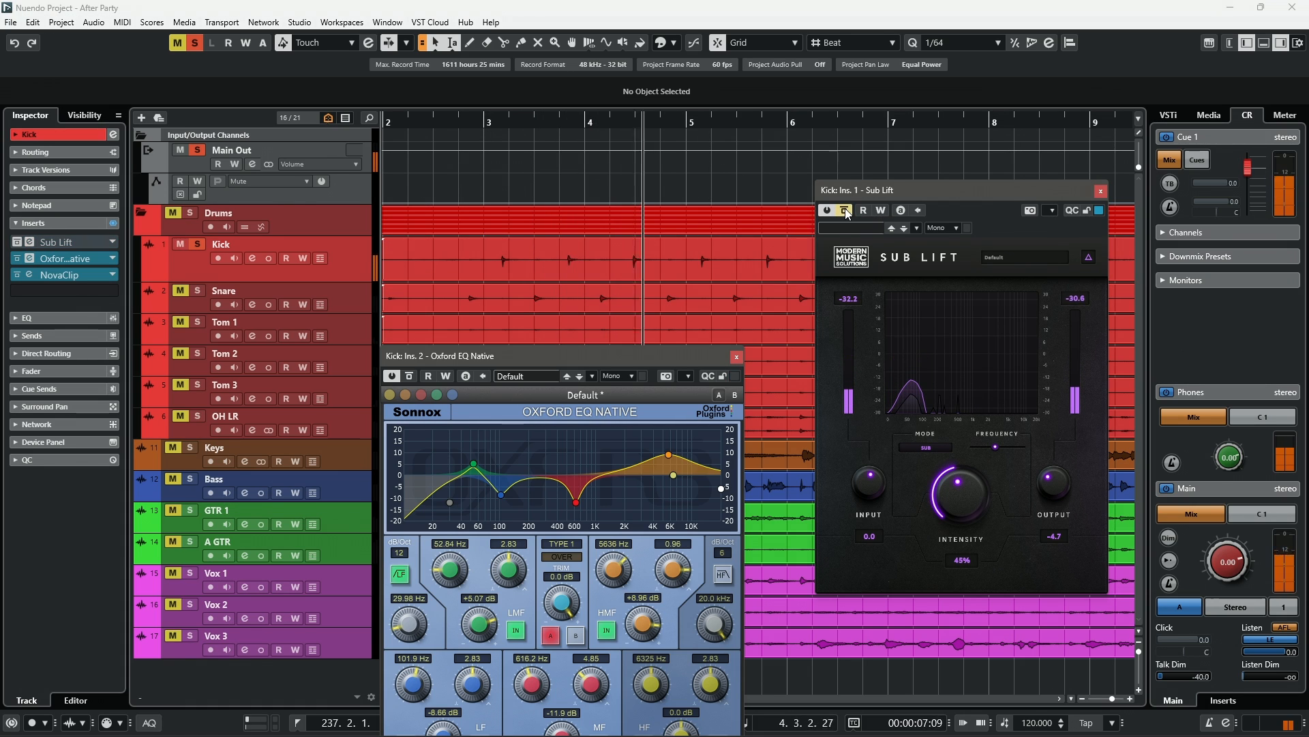
{"action": "left_click", "coordinate": [846, 211]}
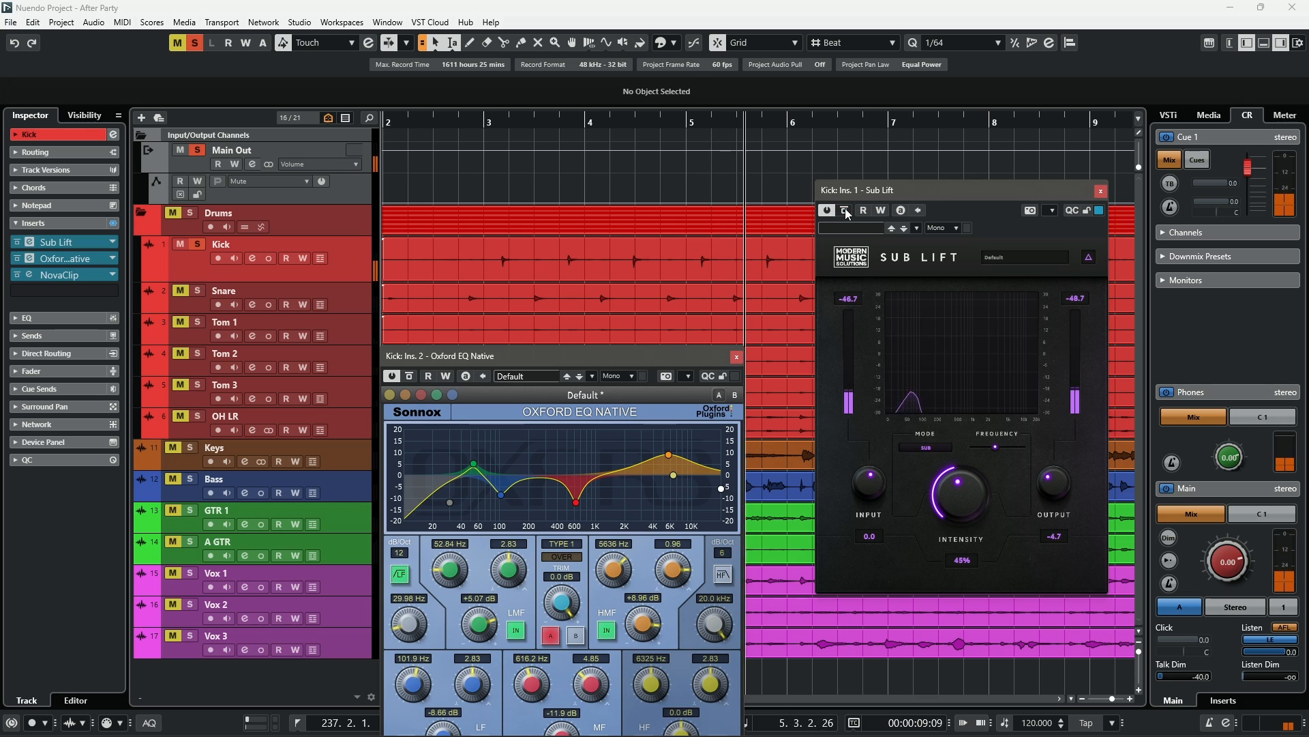
{"action": "key", "text": "space"}
- Lower the Oxford EQ high-frequency band to -9.52 dB, audition the kick, then close both Kick plugin windows
{"action": "mouse_move", "coordinate": [673, 474]}
{"action": "left_mouse_down"}
{"action": "mouse_move", "coordinate": [672, 447]}
{"action": "mouse_move", "coordinate": [671, 497]}
{"action": "left_mouse_up"}
{"action": "key", "text": "space"}
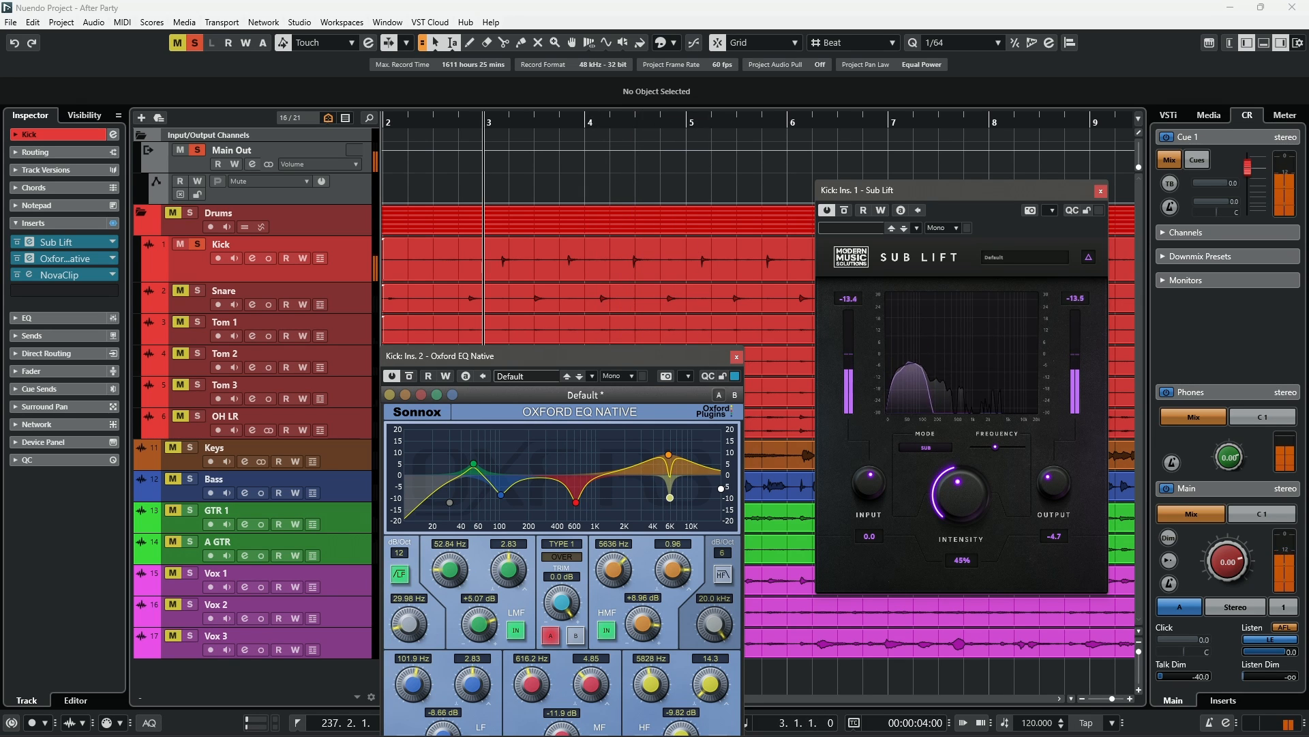
{"action": "key", "text": "space"}
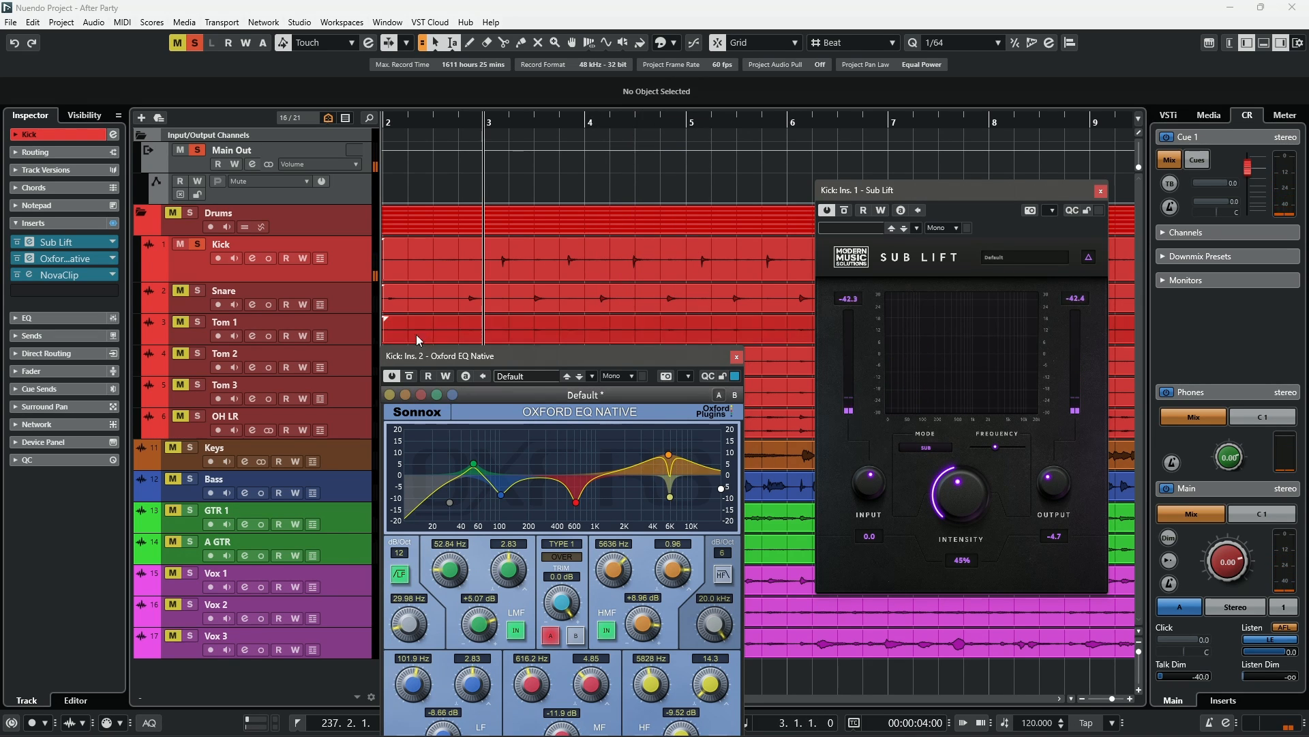
{"action": "key", "text": "space"}
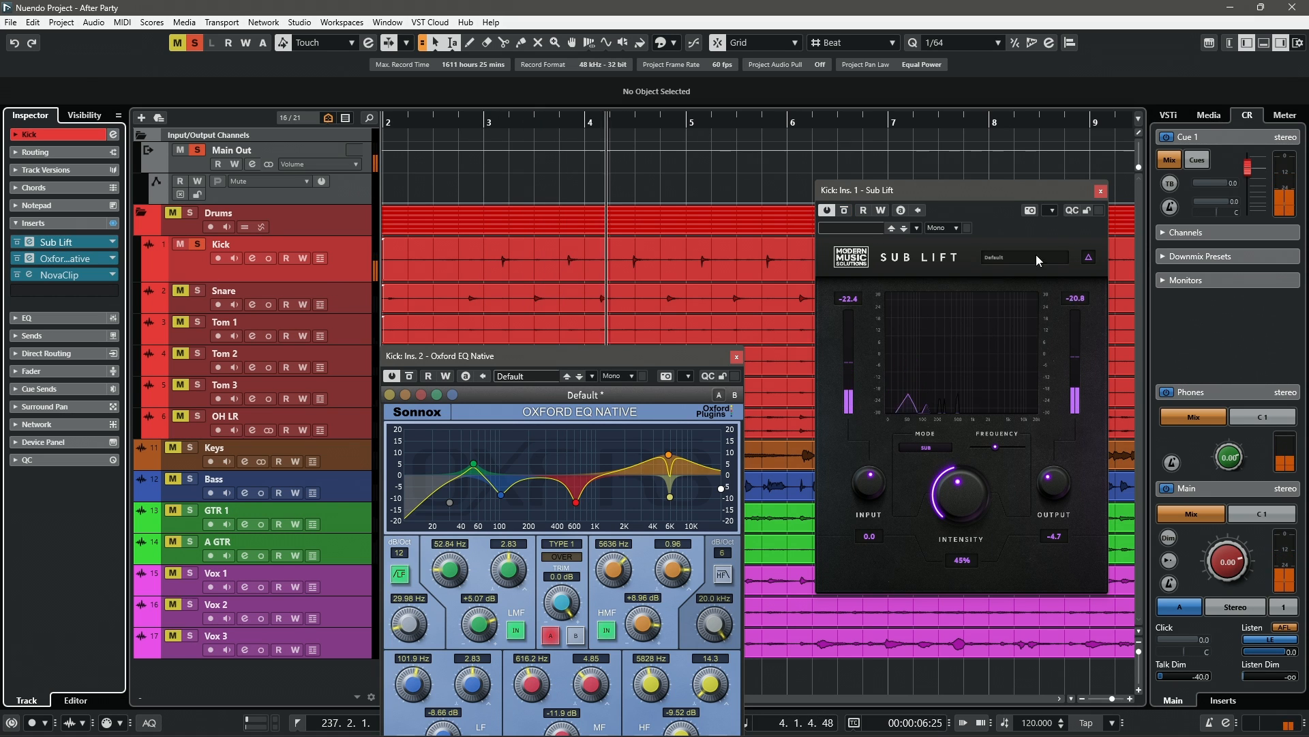
{"action": "key", "text": "space"}
{"action": "left_click", "coordinate": [1100, 192]}
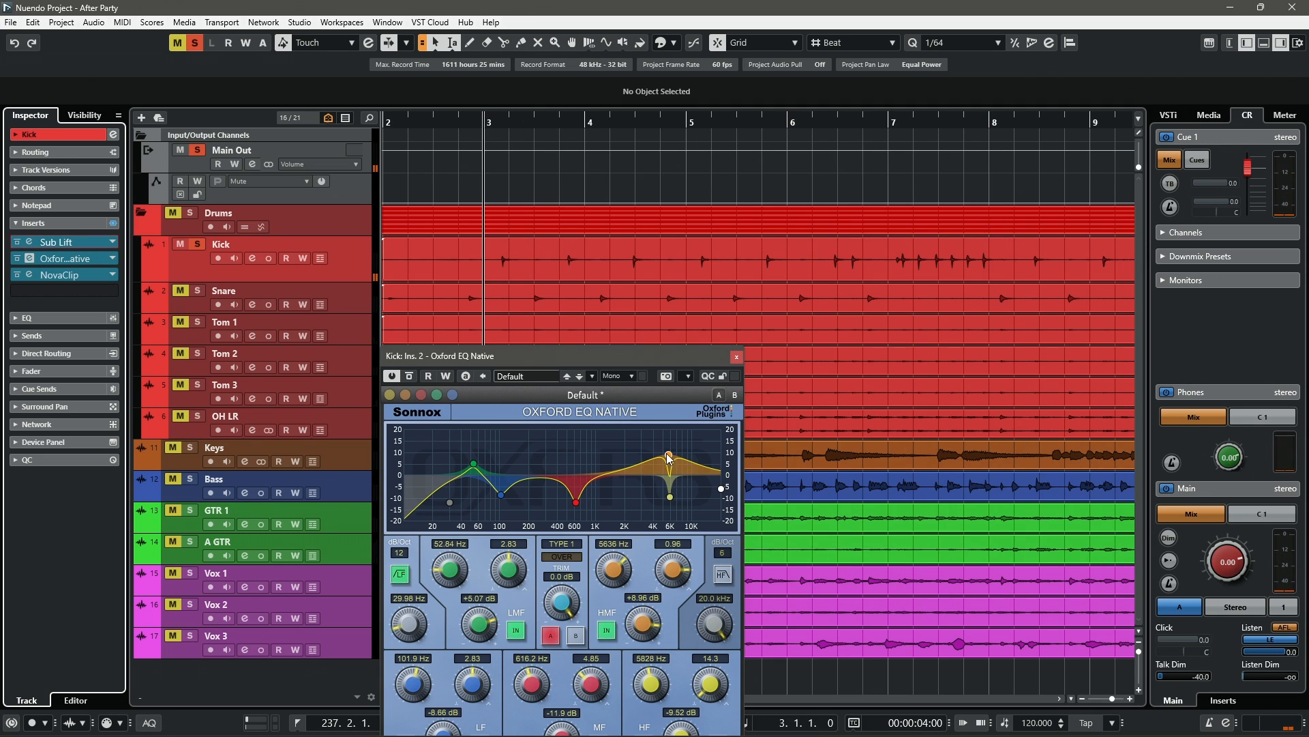
{"action": "left_click", "coordinate": [737, 357]}
- Select the Snare track and open its Sub Lift, Oxford EQ and NovaClip insert windows
{"action": "left_click", "coordinate": [194, 306]}
{"action": "left_click", "coordinate": [30, 241]}
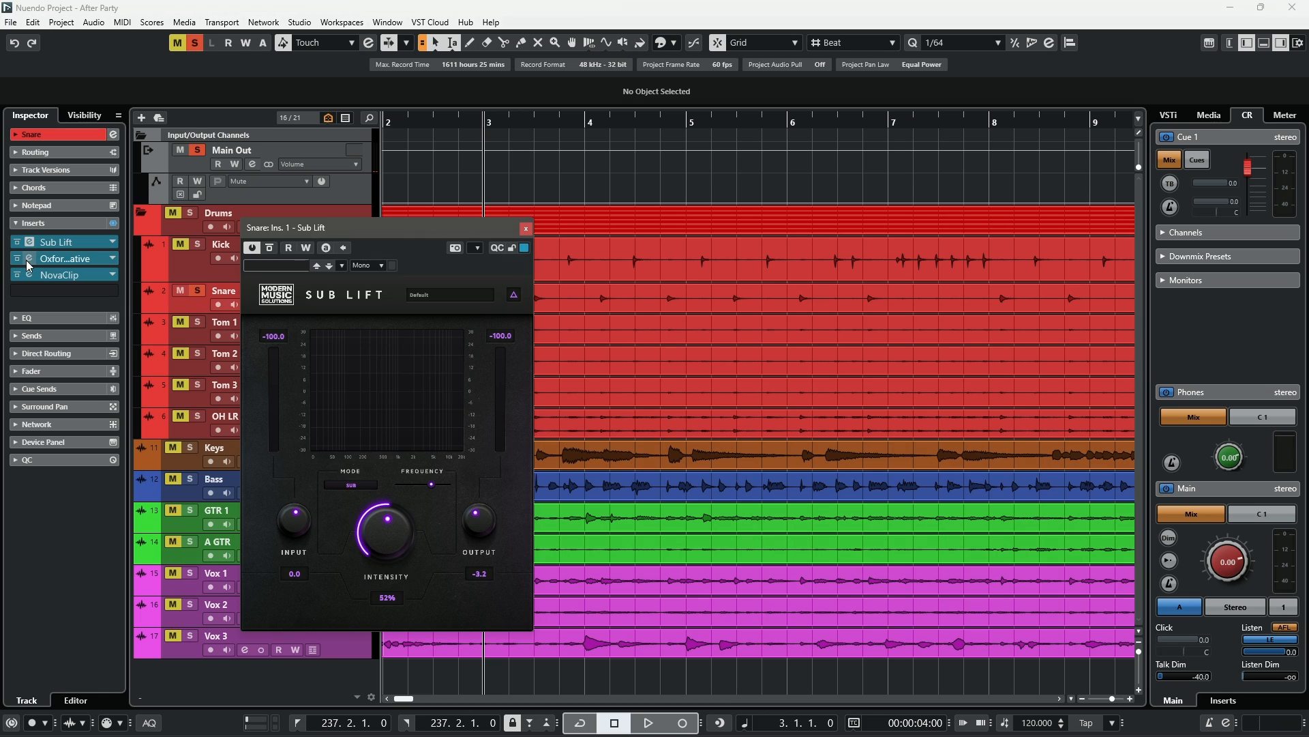
{"action": "left_click", "coordinate": [29, 258]}
{"action": "left_click", "coordinate": [29, 275]}
- Rearrange the Snare plugin windows, leaving the Sub Lift window centred over the project
{"action": "left_click_drag", "start_coordinate": [694, 203], "coordinate": [851, 356]}
{"action": "left_click_drag", "start_coordinate": [973, 178], "coordinate": [776, 96]}
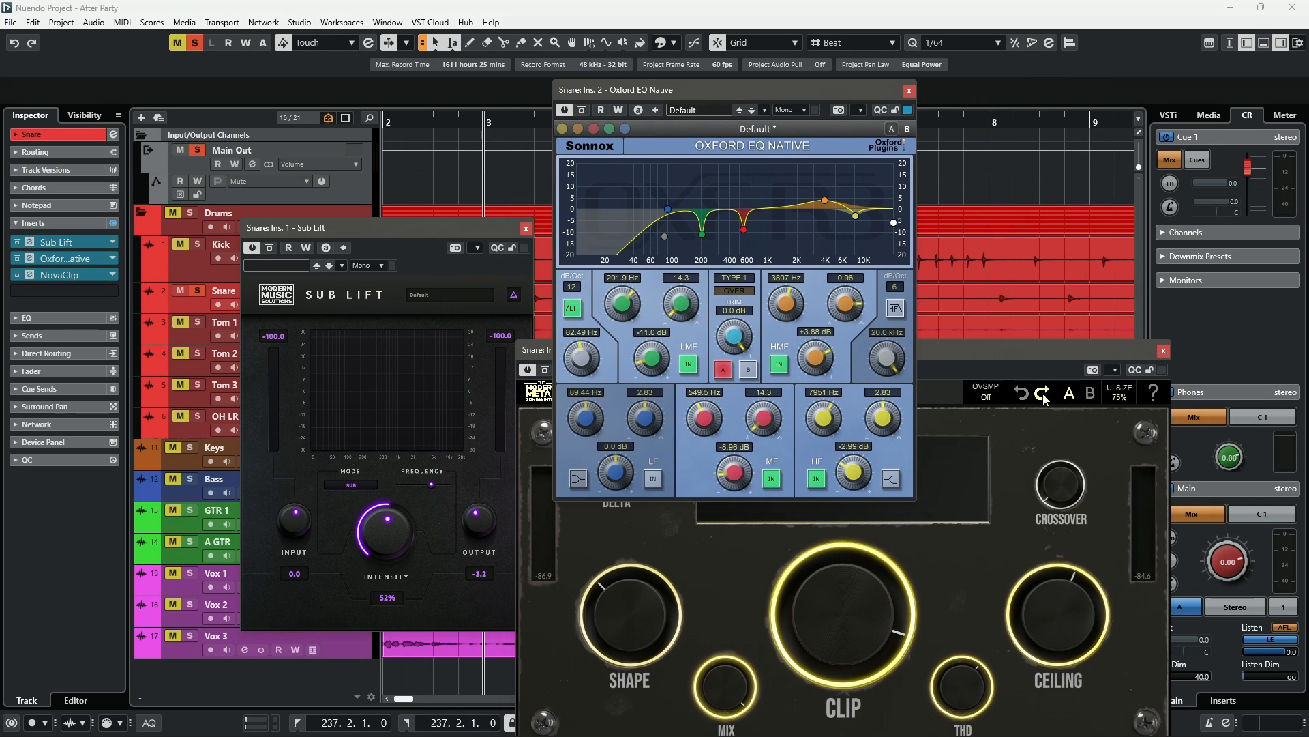
{"action": "left_click", "coordinate": [1050, 354]}
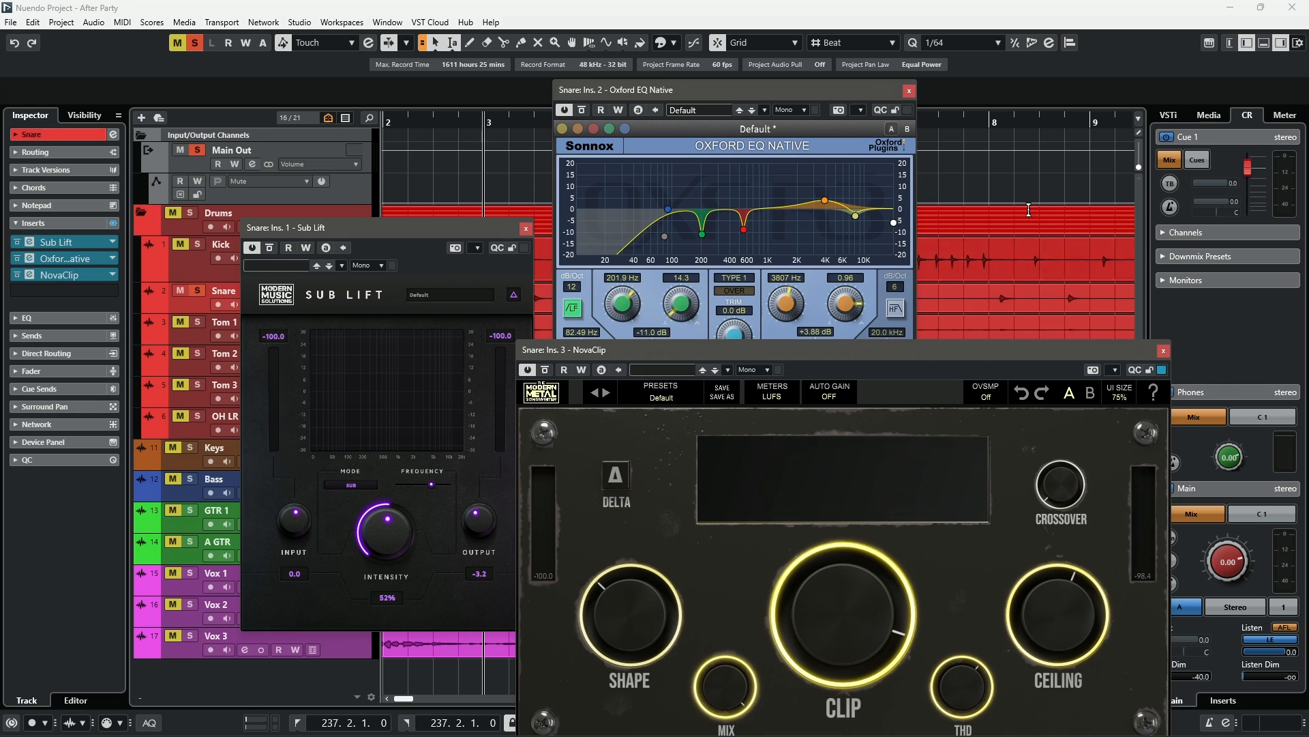
{"action": "left_click_drag", "start_coordinate": [960, 360], "coordinate": [992, 232]}
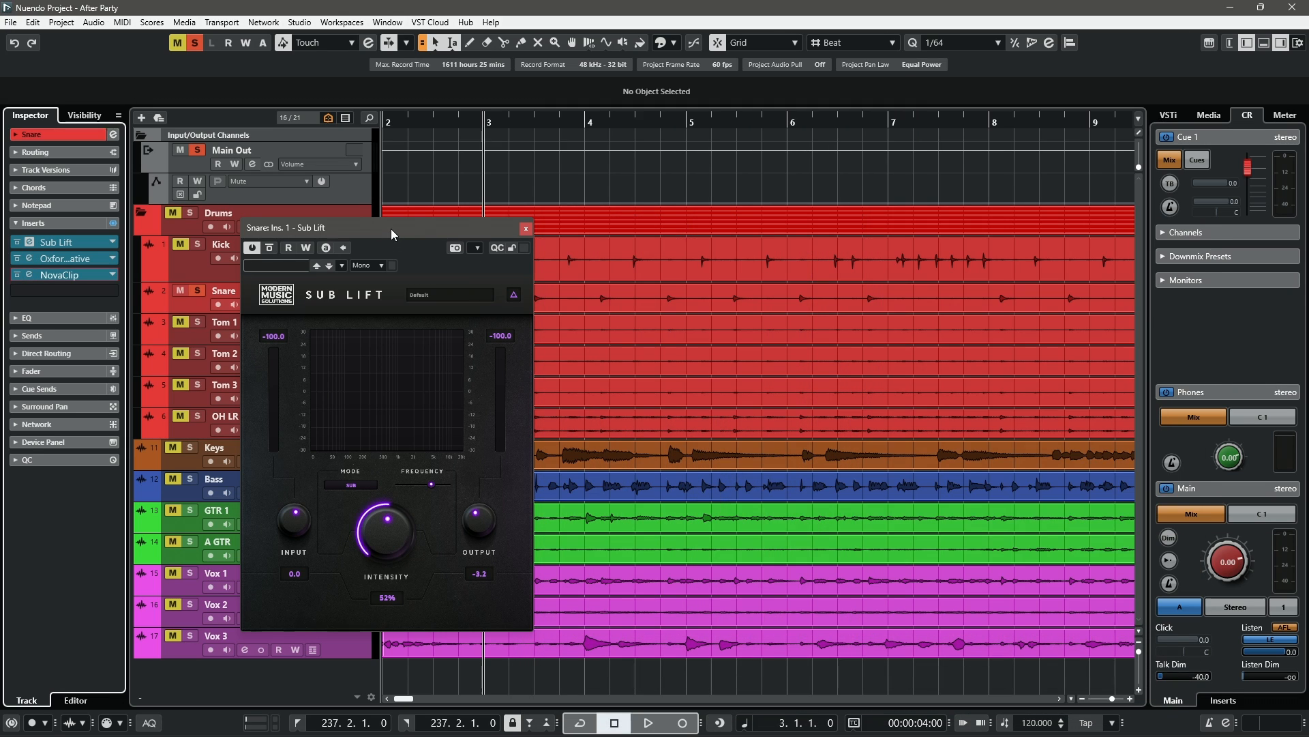
{"action": "left_click_drag", "start_coordinate": [391, 228], "coordinate": [726, 214]}
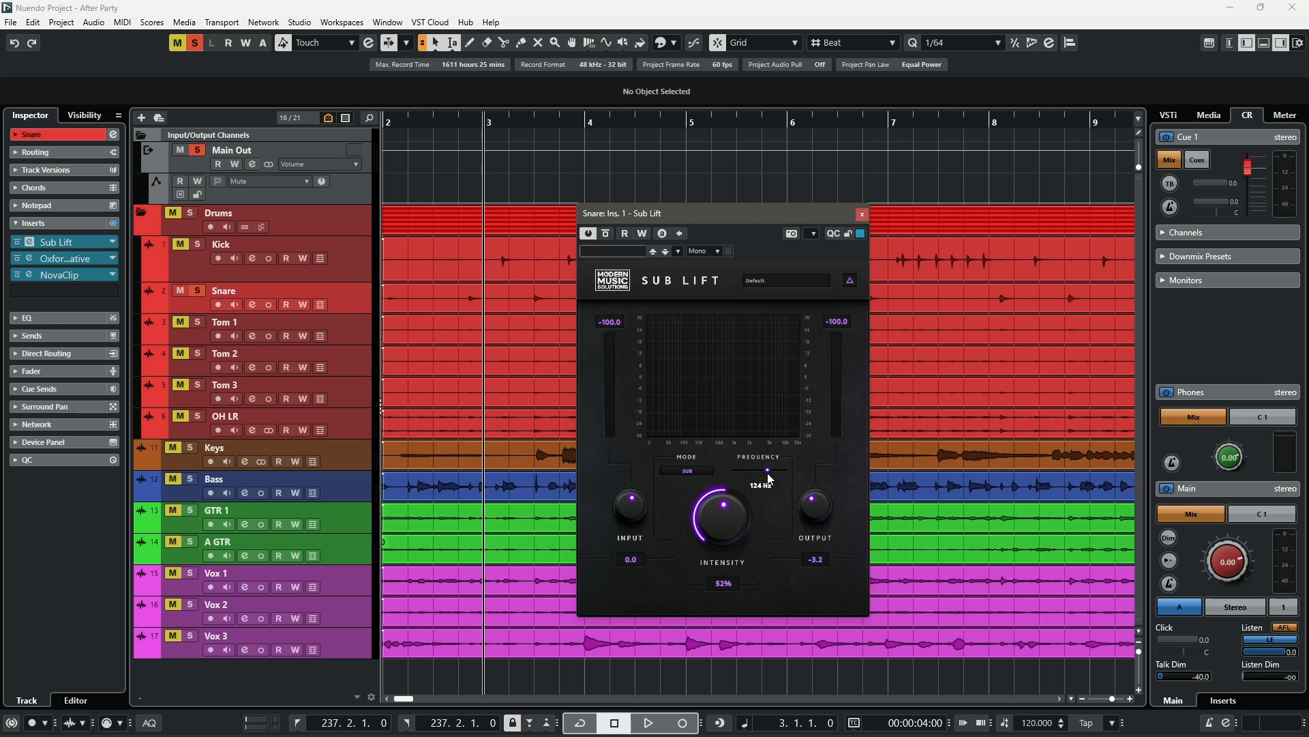
- Toggle the Sub Lift option beside its preset name, then play and stop the snare
{"action": "left_click", "coordinate": [849, 281]}
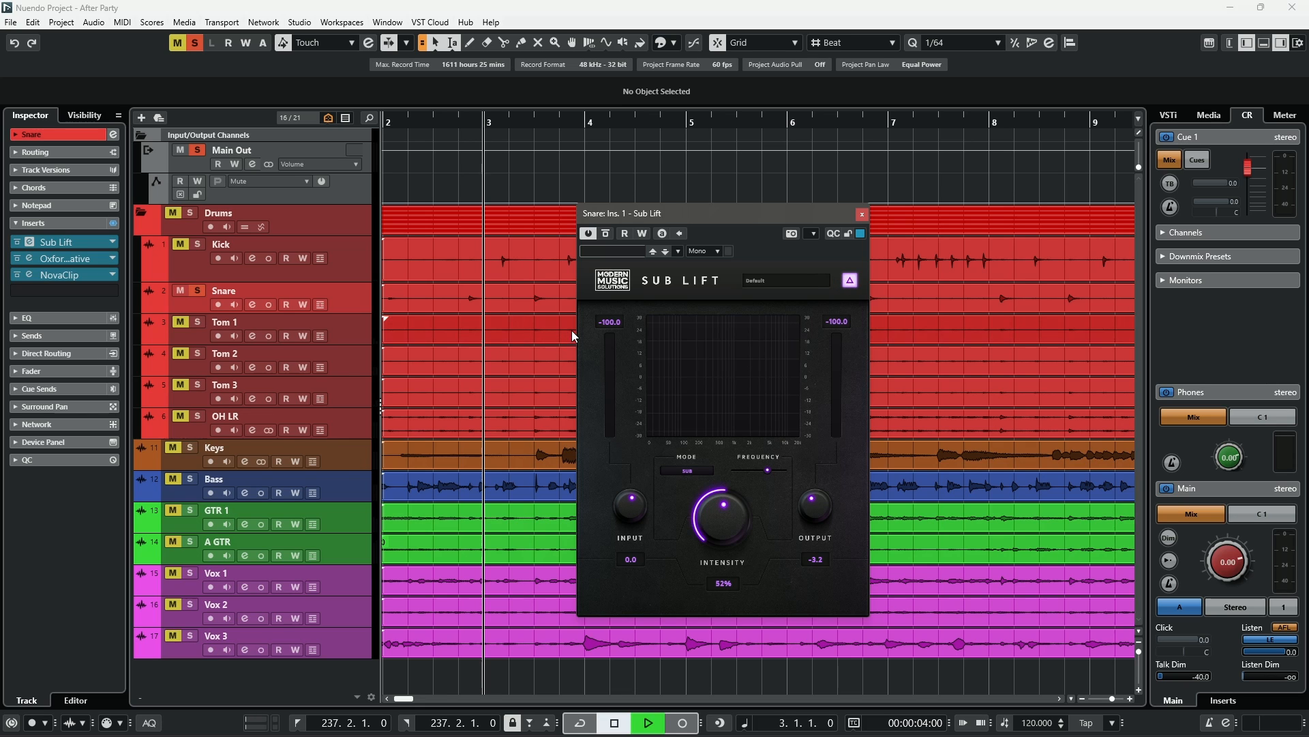
{"action": "key", "text": "space"}
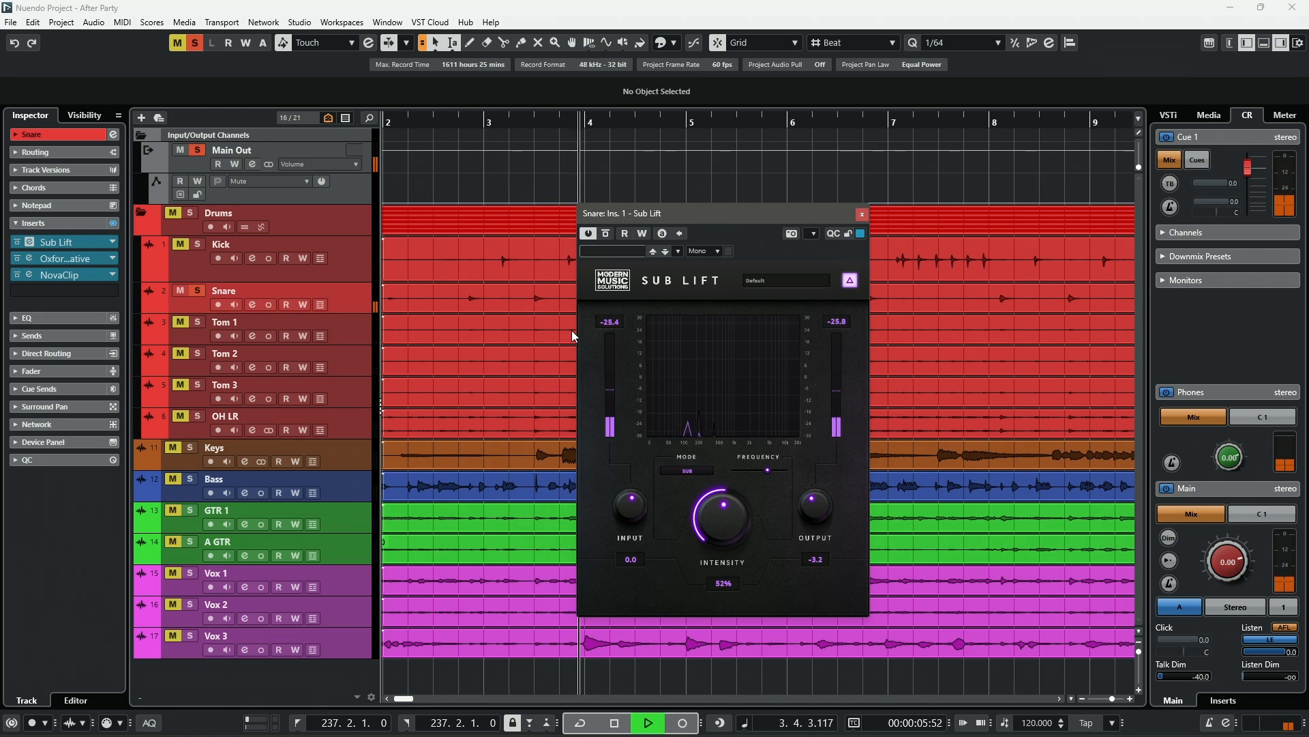
{"action": "key", "text": "space"}
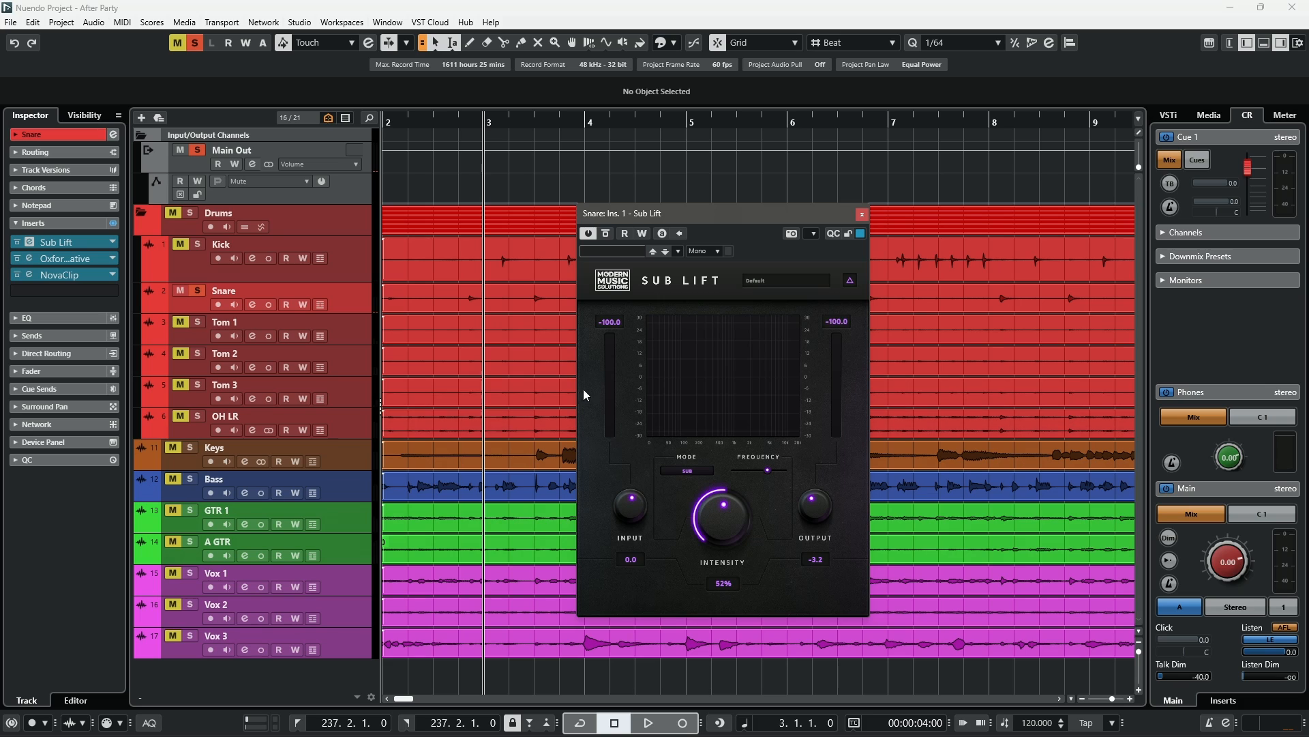
- Play the snare with its Sub Lift insert bypassed, re-enable it during playback, then stop
{"action": "left_click", "coordinate": [16, 242]}
{"action": "key", "text": "space"}
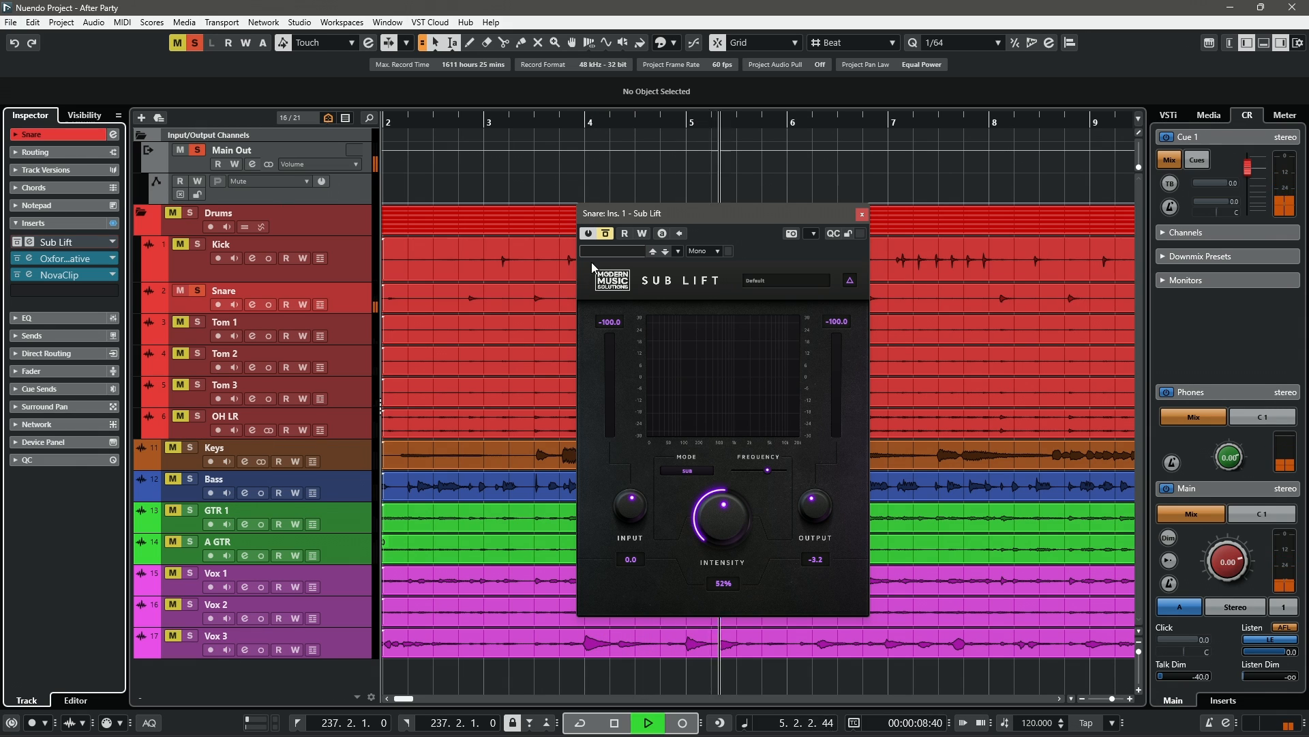
{"action": "left_click", "coordinate": [606, 234]}
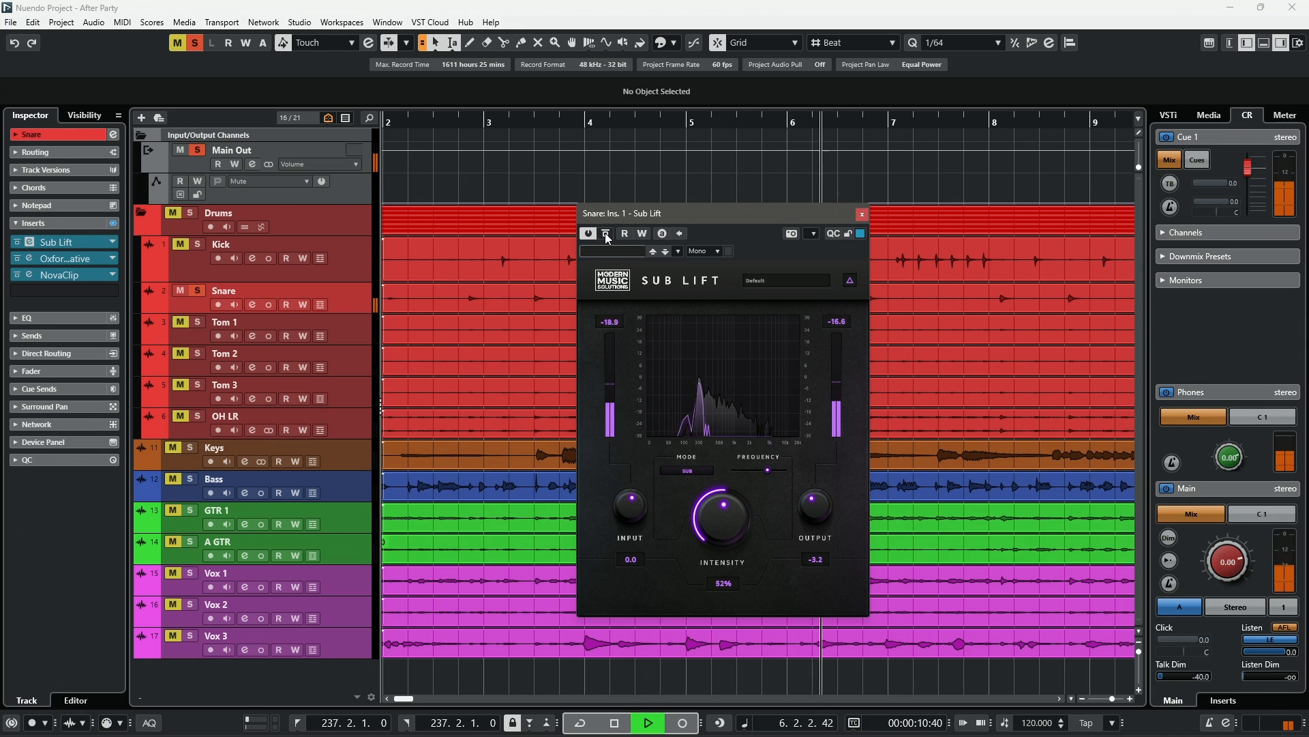
{"action": "key", "text": "space"}
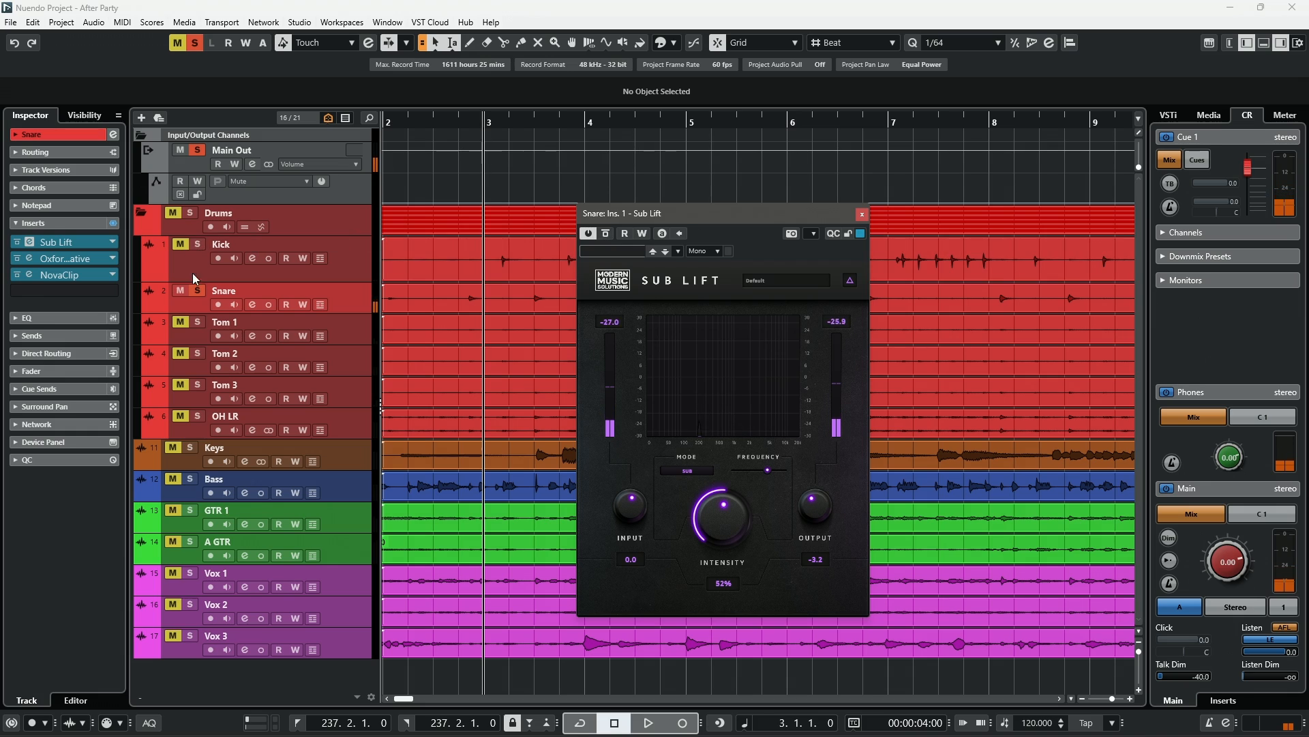
- Unsolo the Snare and toggle its Sub Lift bypass and solo repeatedly while the full mix plays
{"action": "left_click", "coordinate": [197, 291]}
{"action": "left_click", "coordinate": [605, 234]}
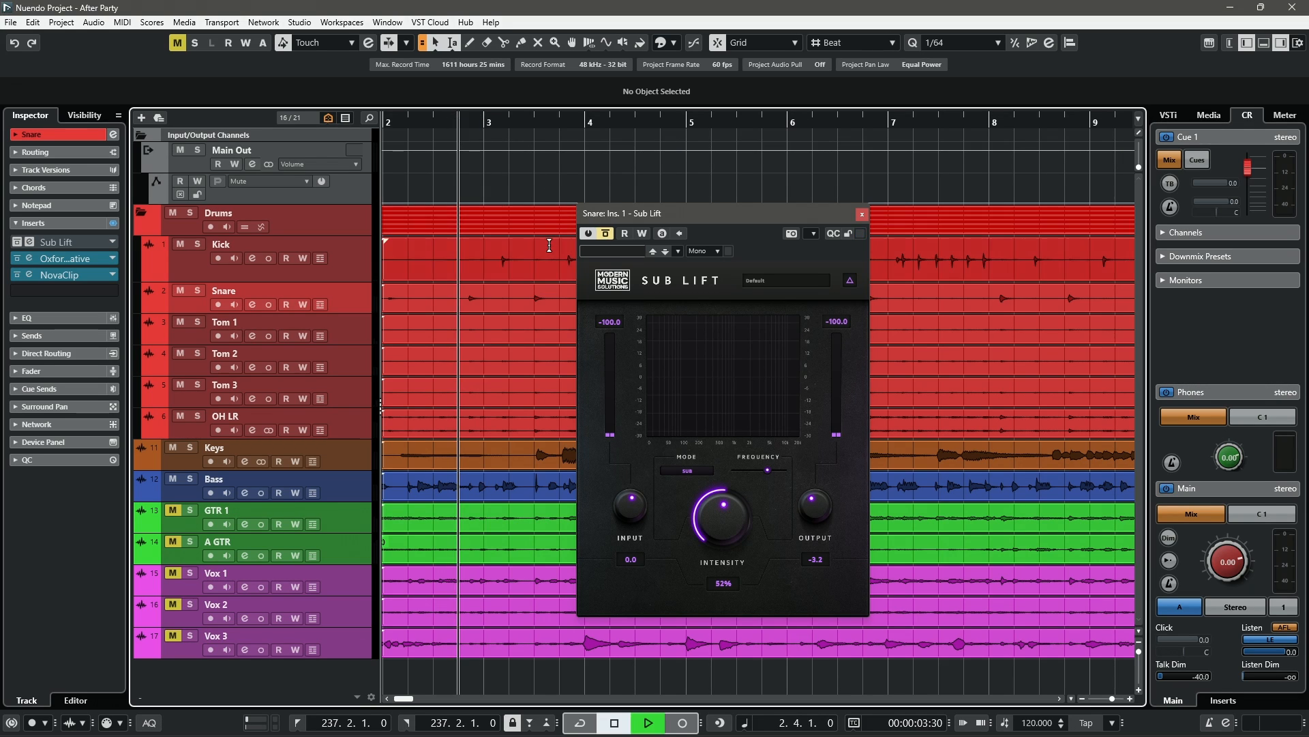
{"action": "key", "text": "space"}
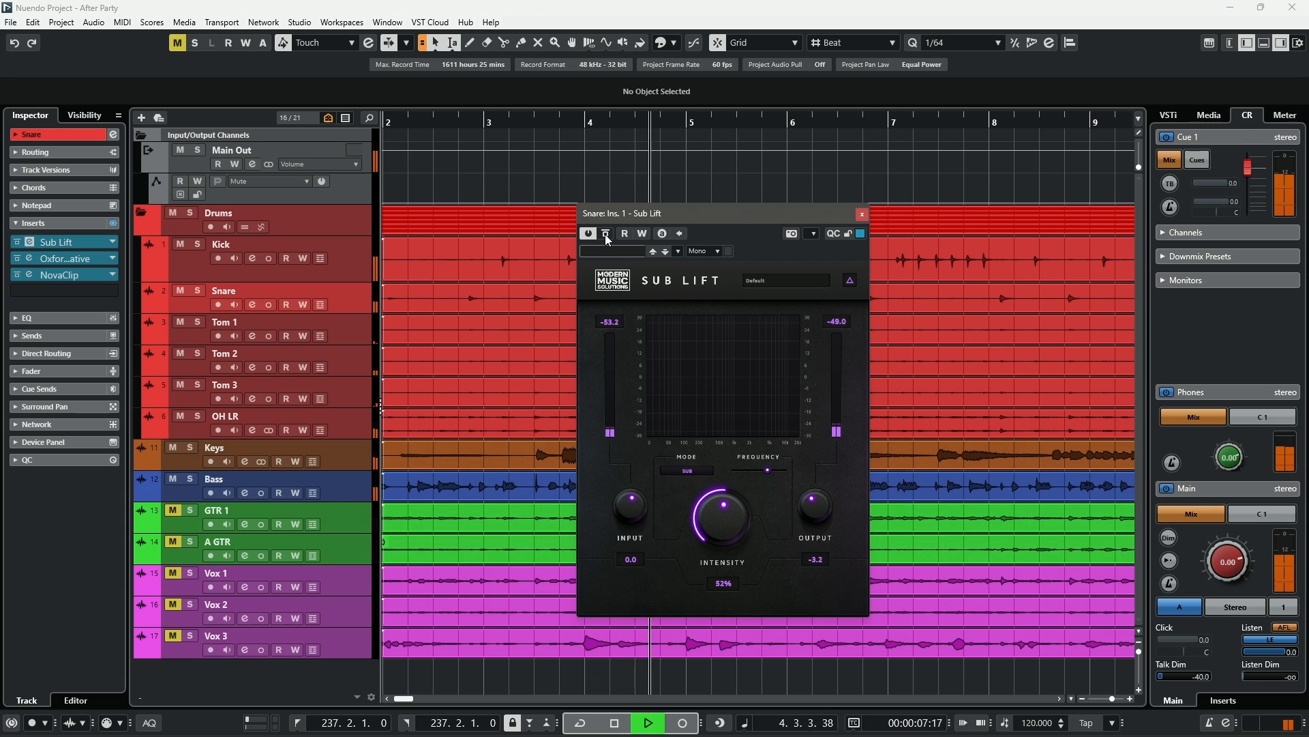
{"action": "left_click", "coordinate": [606, 234]}
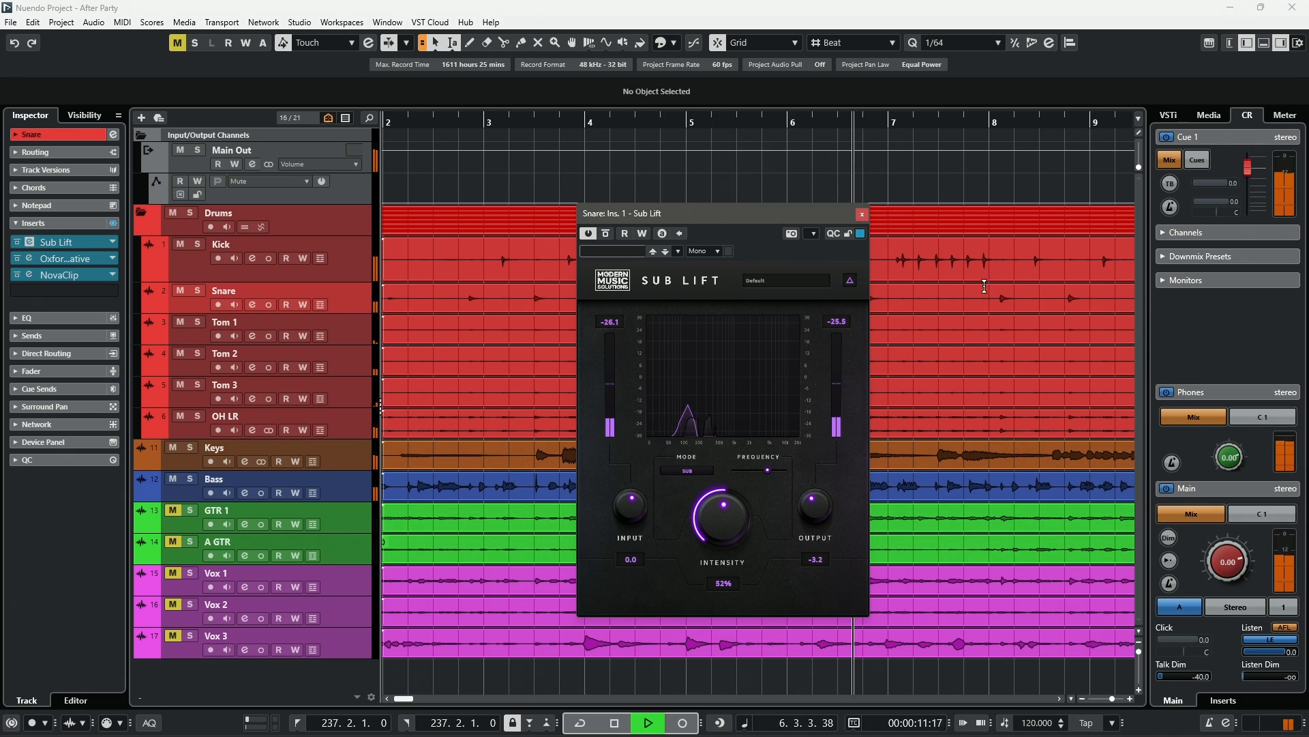
{"action": "left_click", "coordinate": [606, 234]}
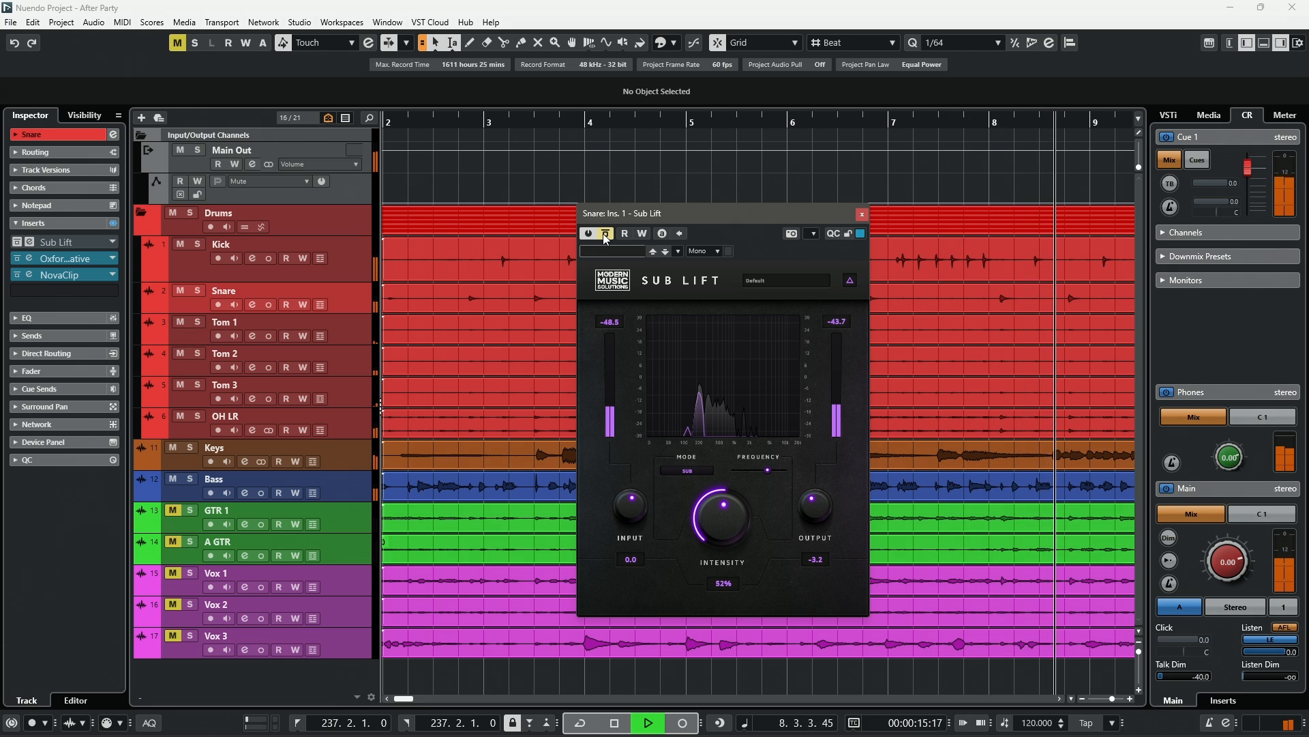
{"action": "left_click", "coordinate": [197, 291]}
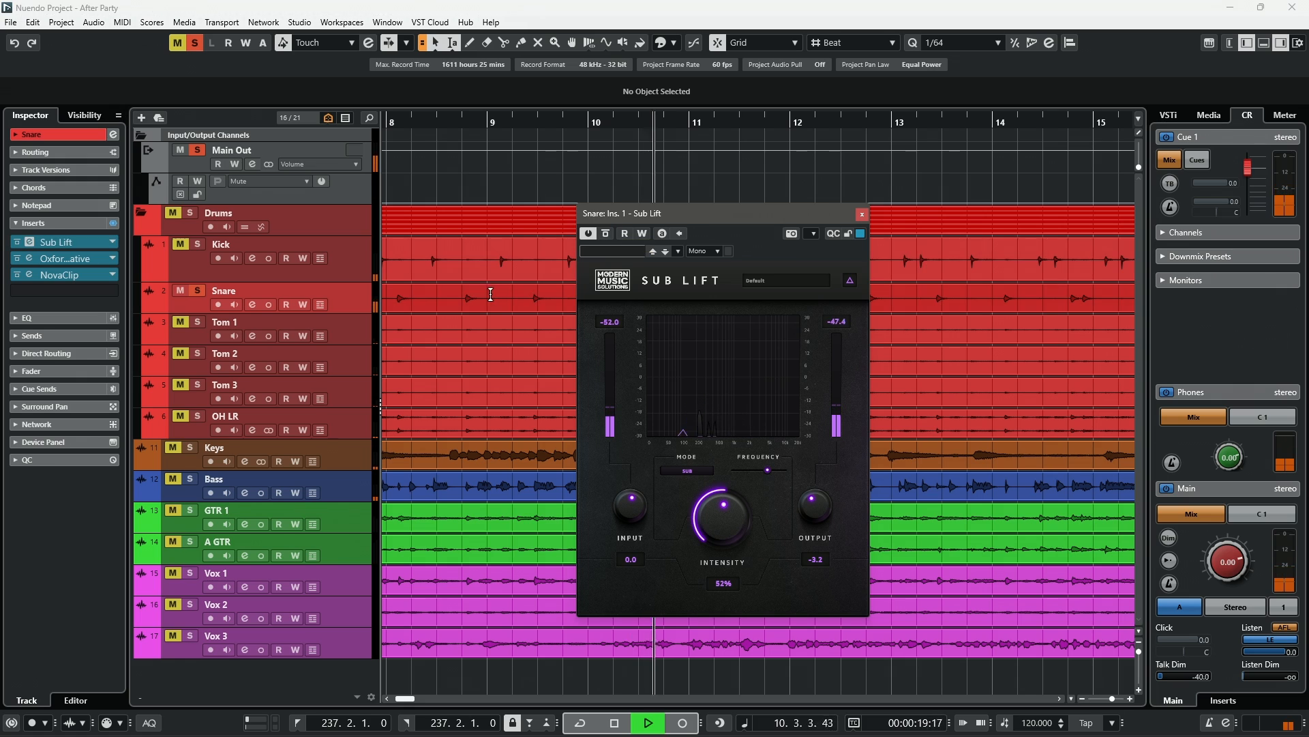
{"action": "left_click", "coordinate": [197, 290]}
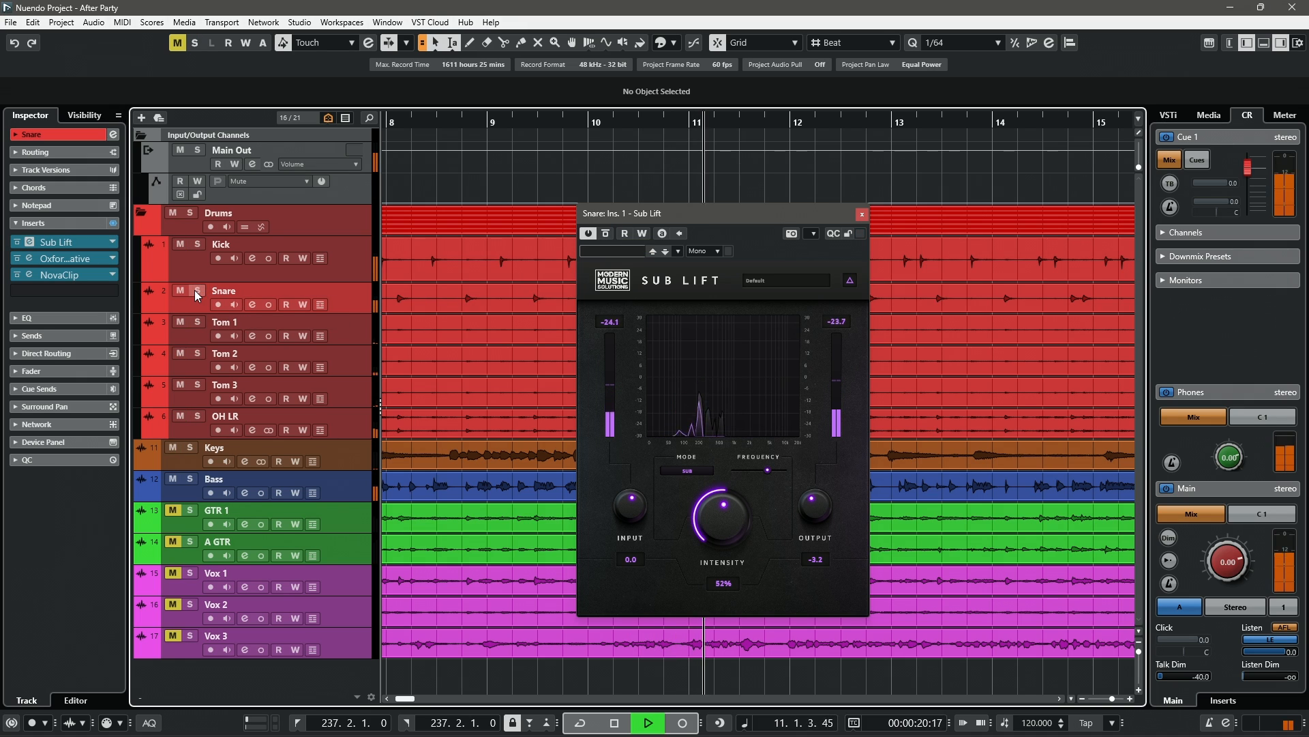
{"action": "left_click", "coordinate": [604, 233]}
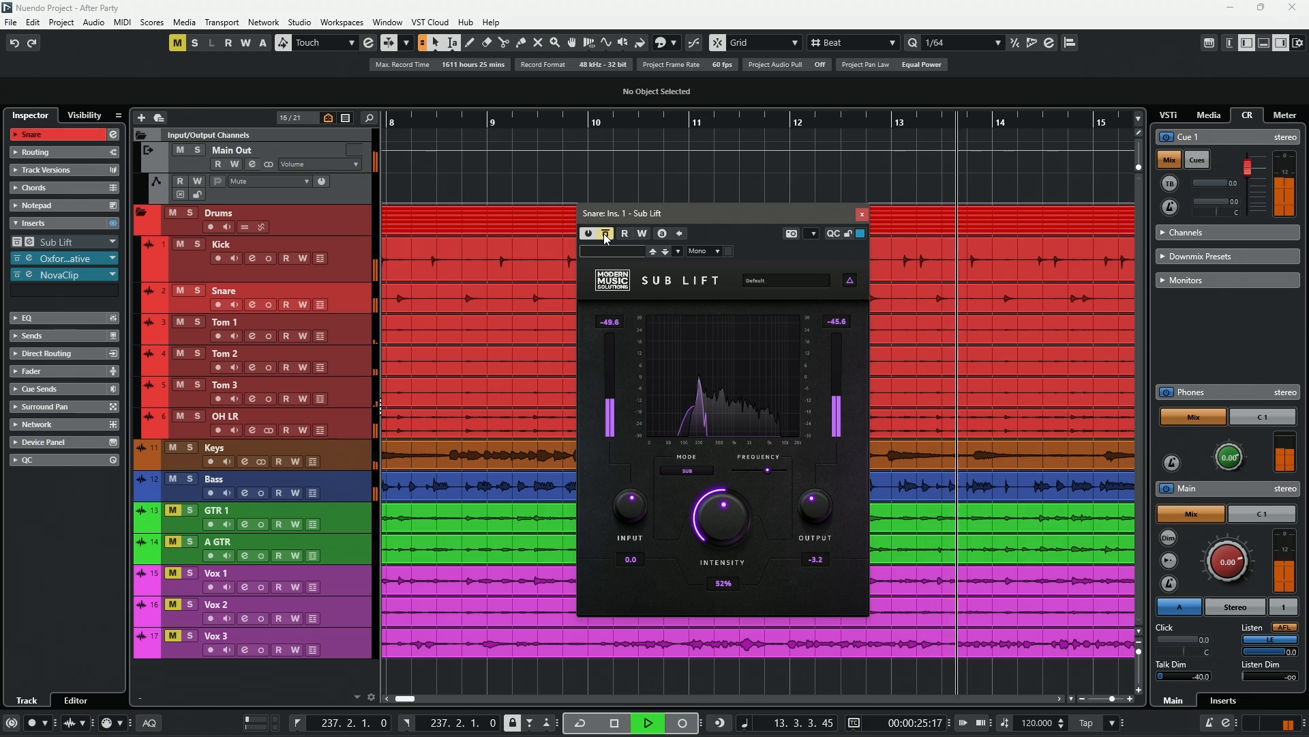
- Toggle the Snare's Sub Lift bypass and stop playback
{"action": "left_click", "coordinate": [605, 234]}
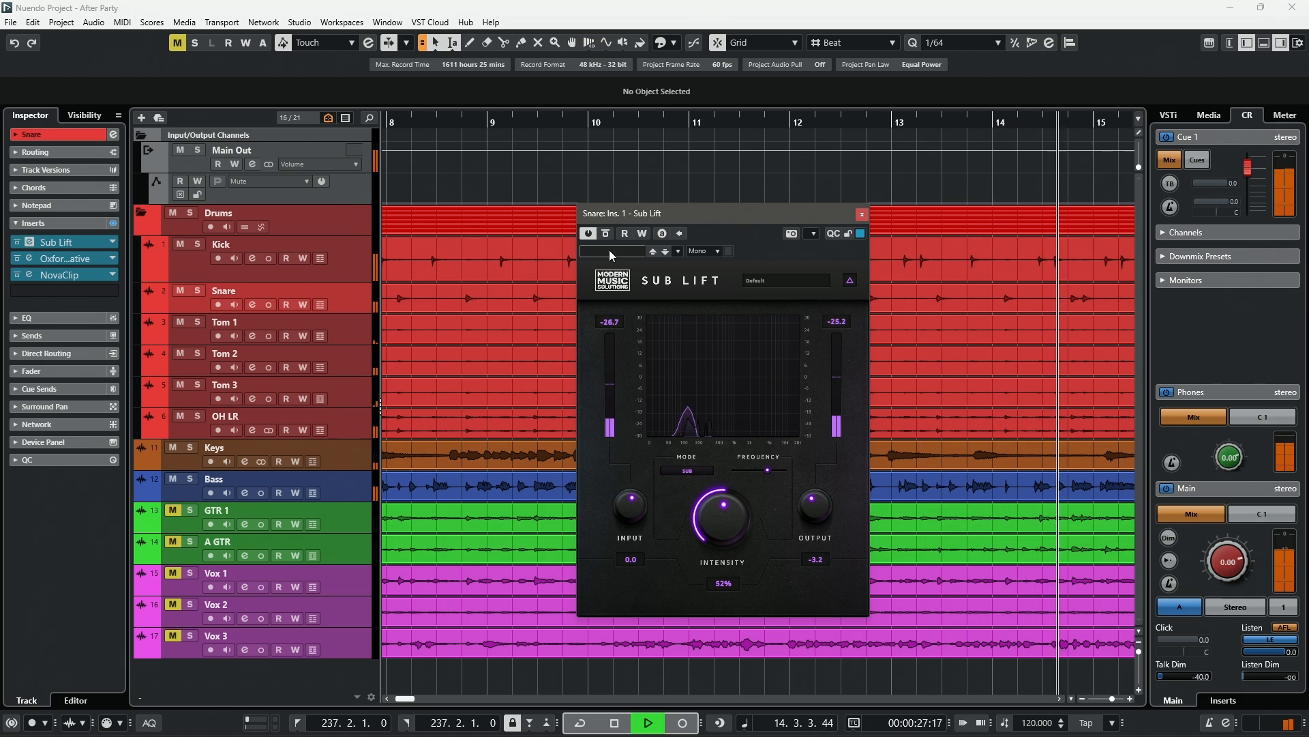
{"action": "key", "text": "space"}
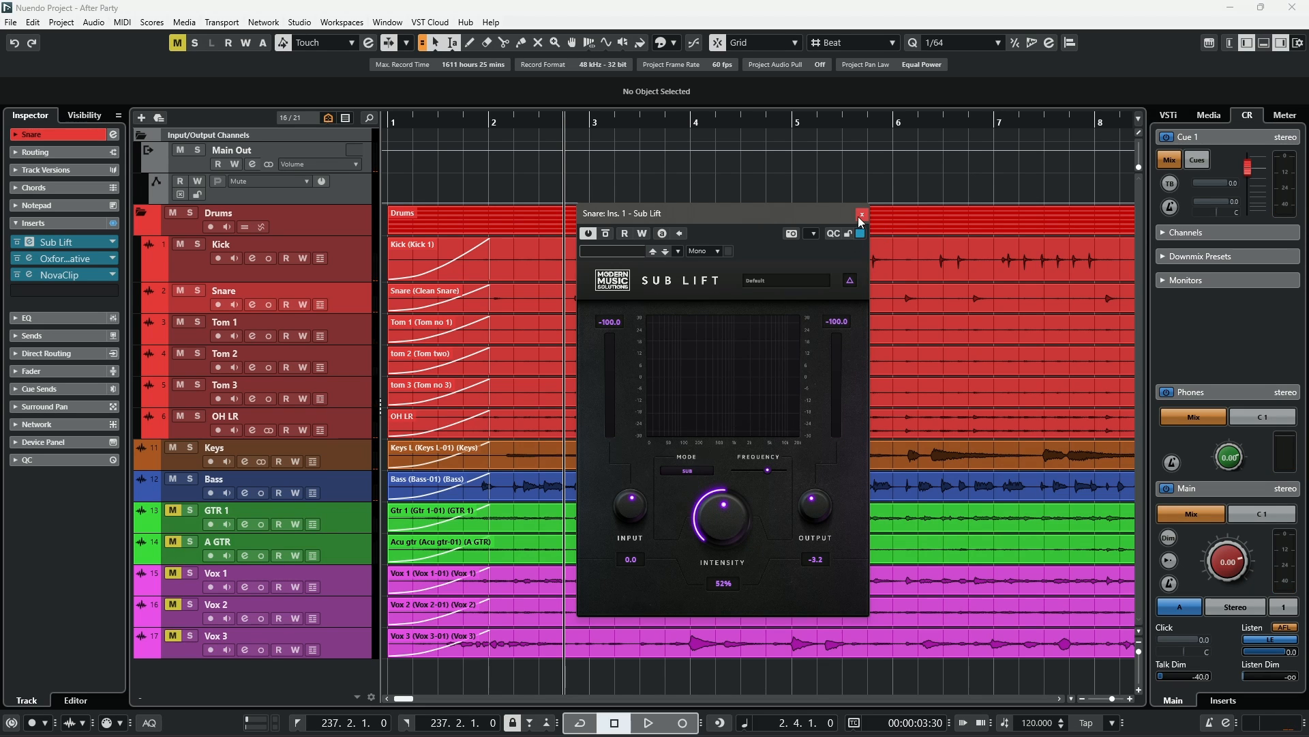
- Close the Snare Sub Lift window and solo the OH LR track
{"action": "left_click", "coordinate": [862, 216]}
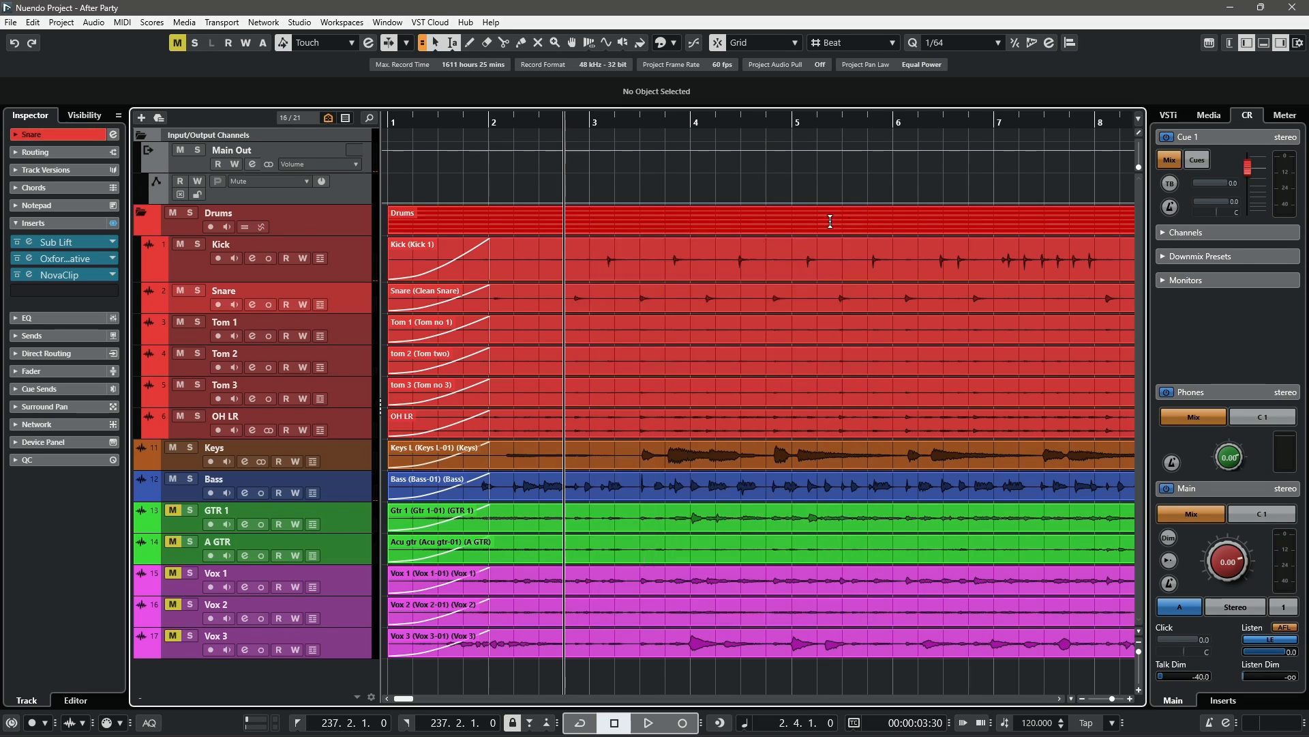
{"action": "left_click", "coordinate": [191, 426]}
{"action": "left_click", "coordinate": [197, 417]}
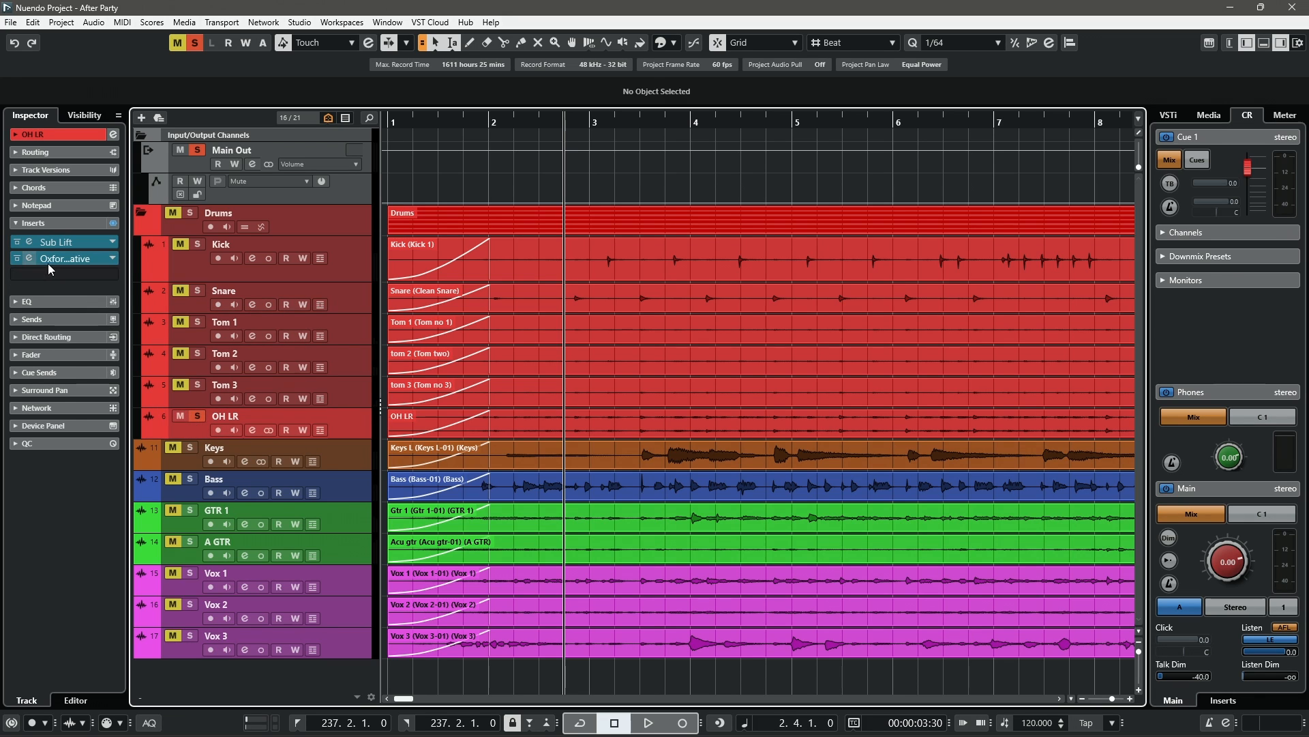
- Open the OH LR Sub Lift insert, bypass it, and briefly play and stop the overheads
{"action": "left_click", "coordinate": [30, 243]}
{"action": "left_click_drag", "start_coordinate": [699, 189], "coordinate": [753, 204]}
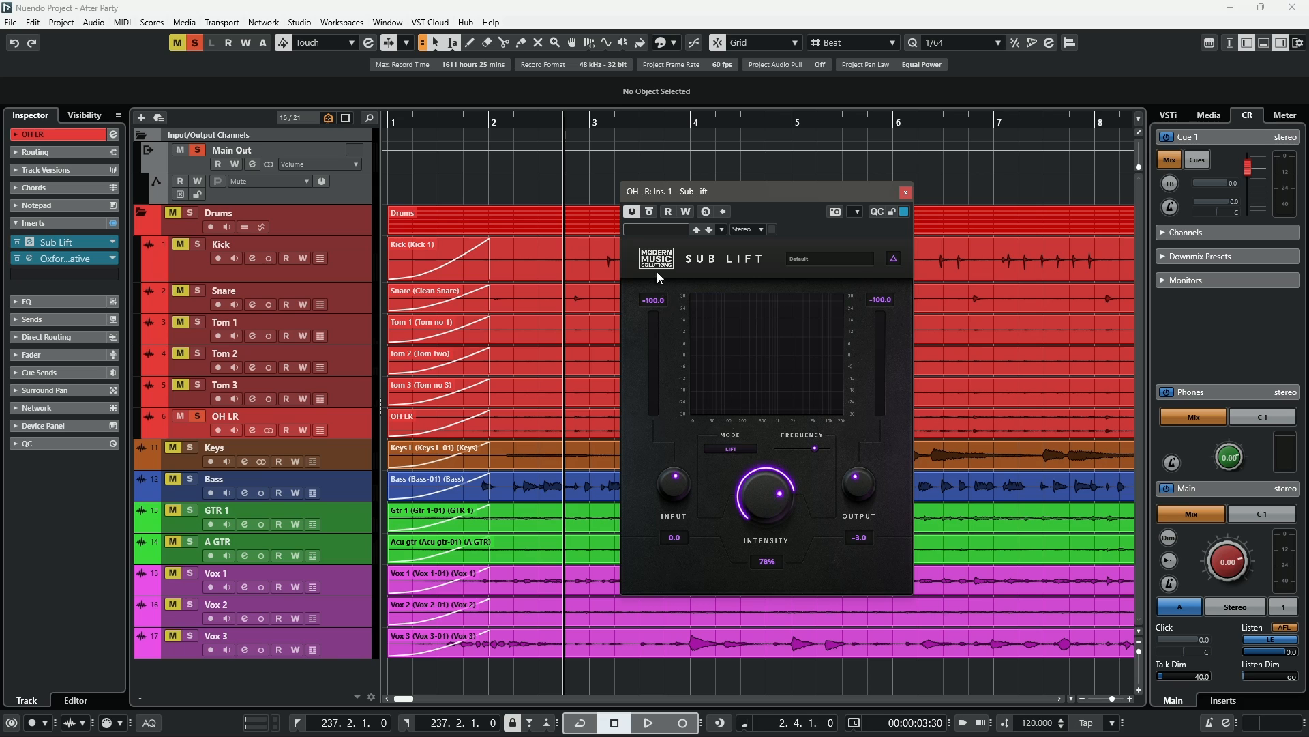
{"action": "left_click", "coordinate": [649, 211]}
{"action": "key", "text": "space"}
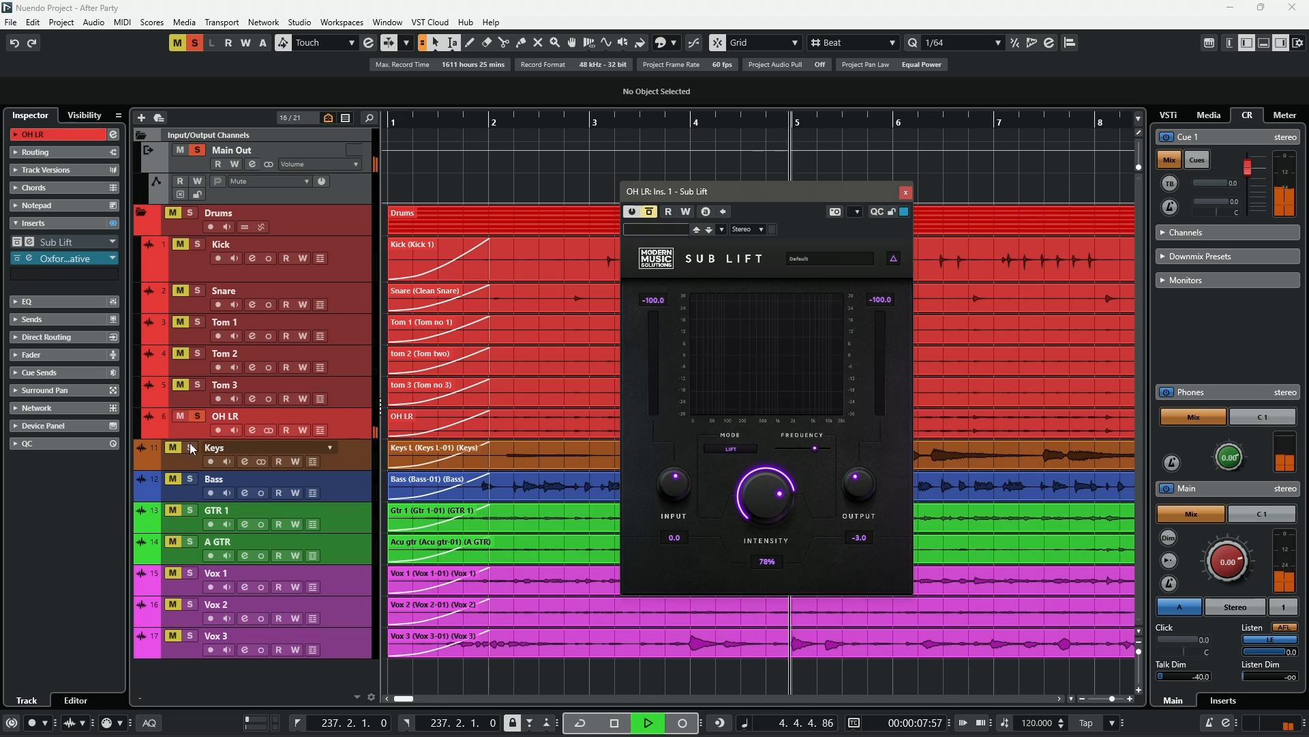
{"action": "key", "text": "space"}
- Open the OH LR Oxford EQ, toggle its bypass while the overheads play, then stop and close it
{"action": "left_click", "coordinate": [29, 258]}
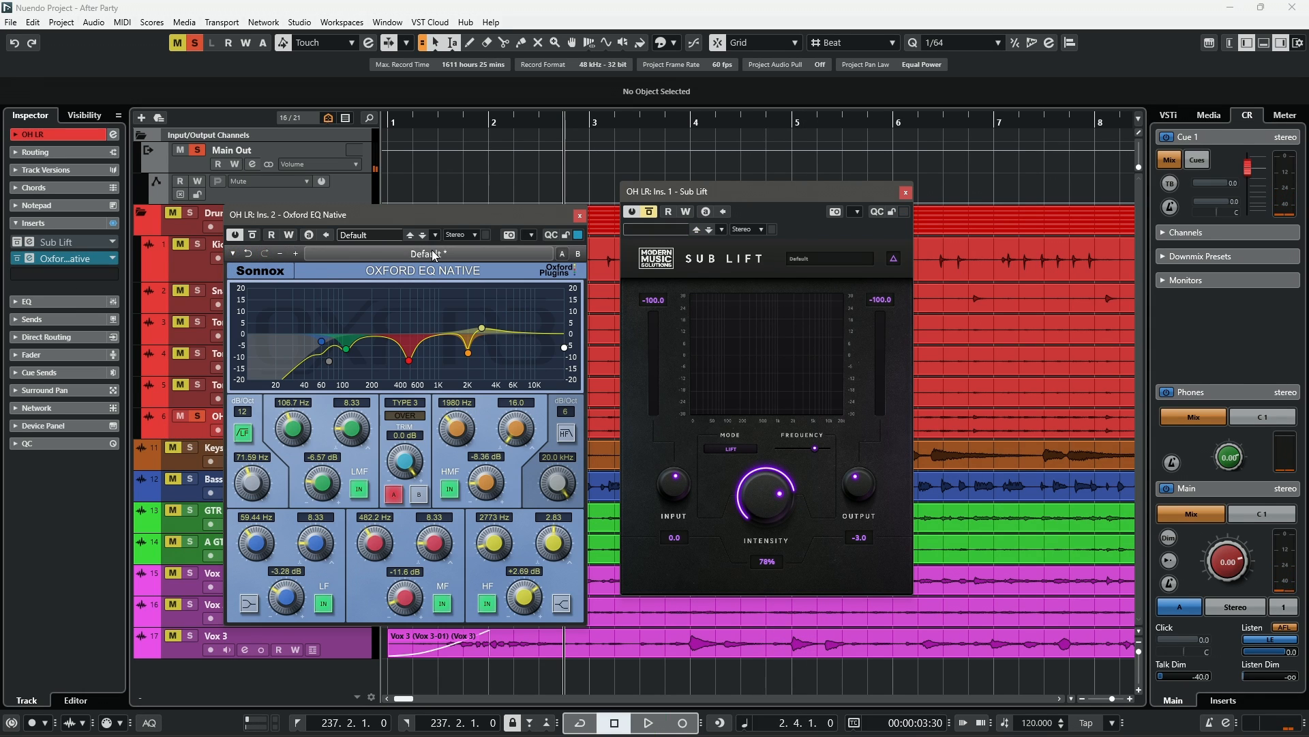
{"action": "mouse_move", "coordinate": [452, 219]}
{"action": "left_mouse_down"}
{"action": "mouse_move", "coordinate": [485, 187]}
{"action": "mouse_move", "coordinate": [464, 206]}
{"action": "left_mouse_up"}
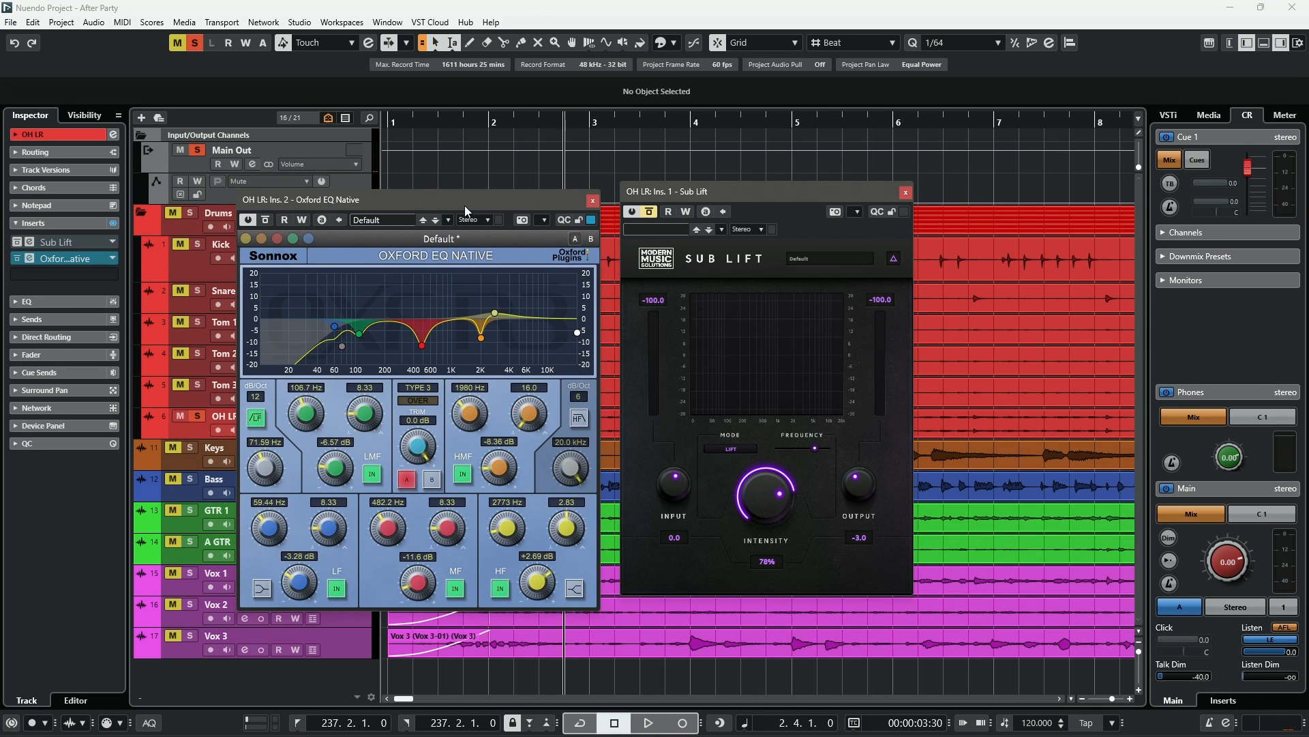
{"action": "left_click", "coordinate": [267, 220]}
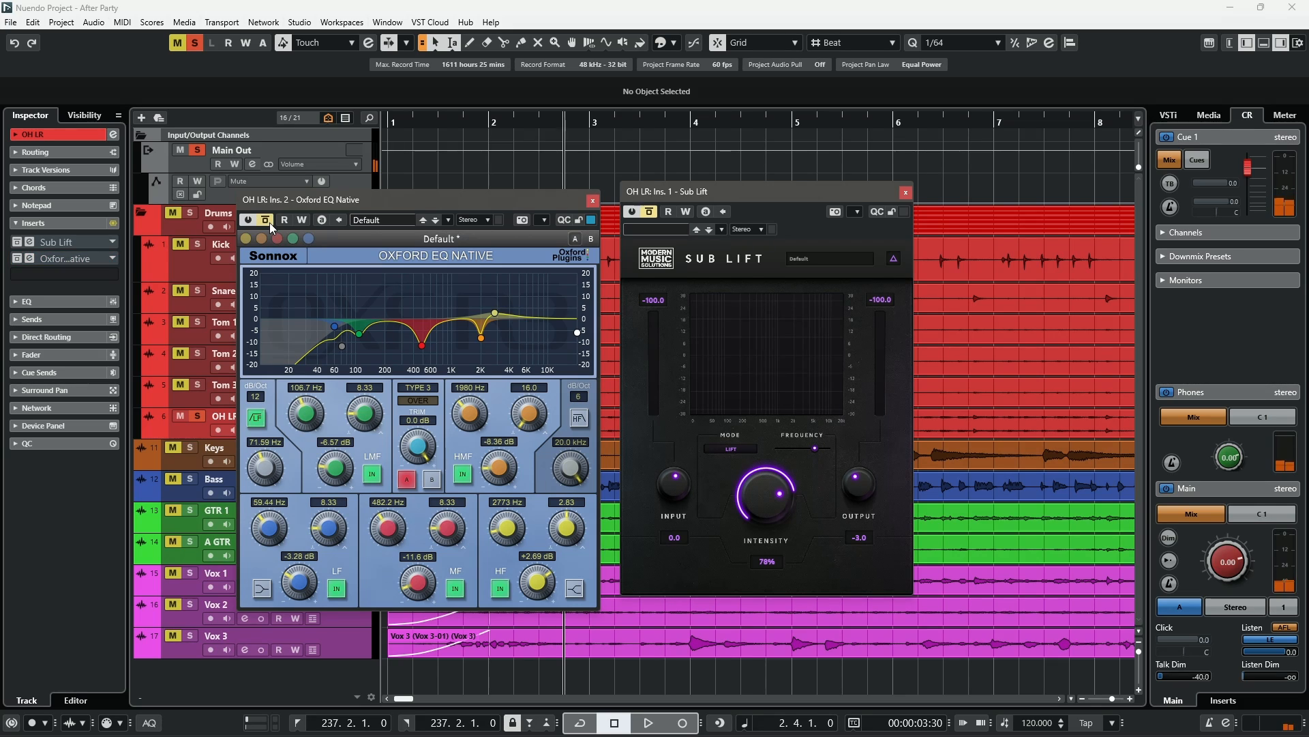
{"action": "key", "text": "space"}
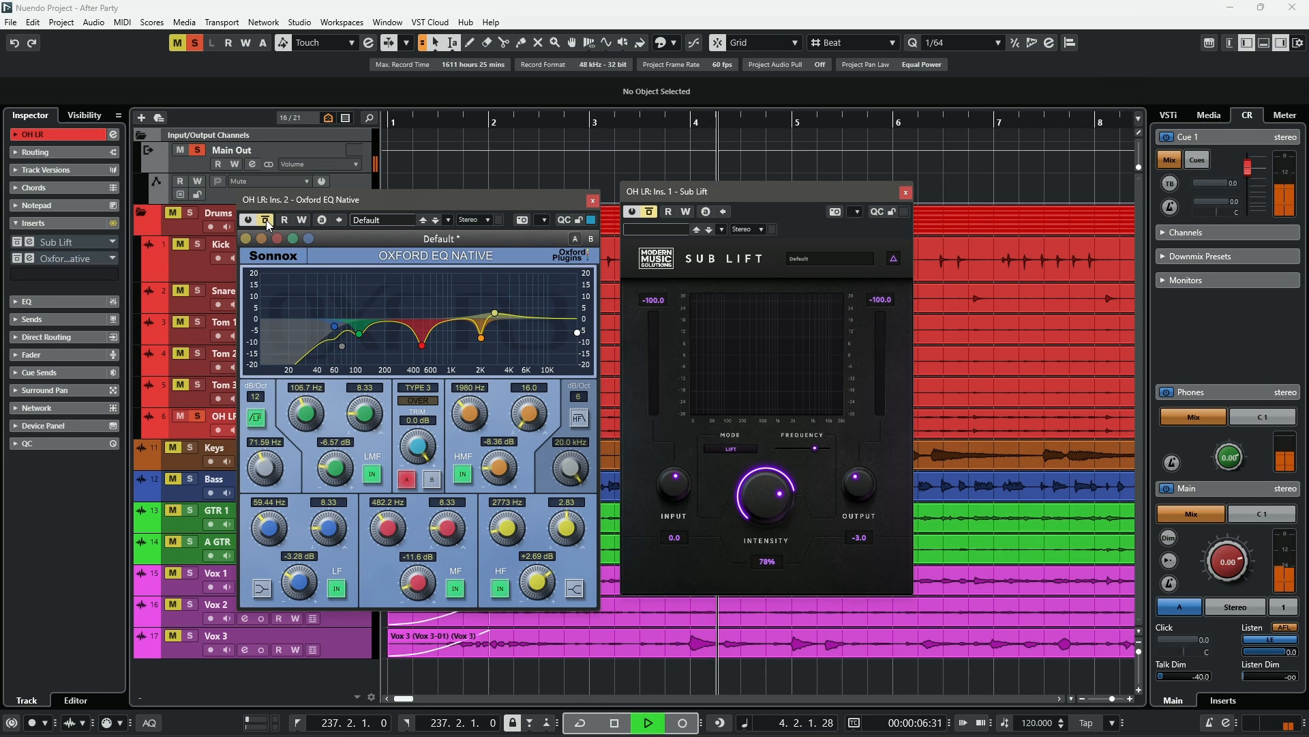
{"action": "left_click", "coordinate": [266, 220]}
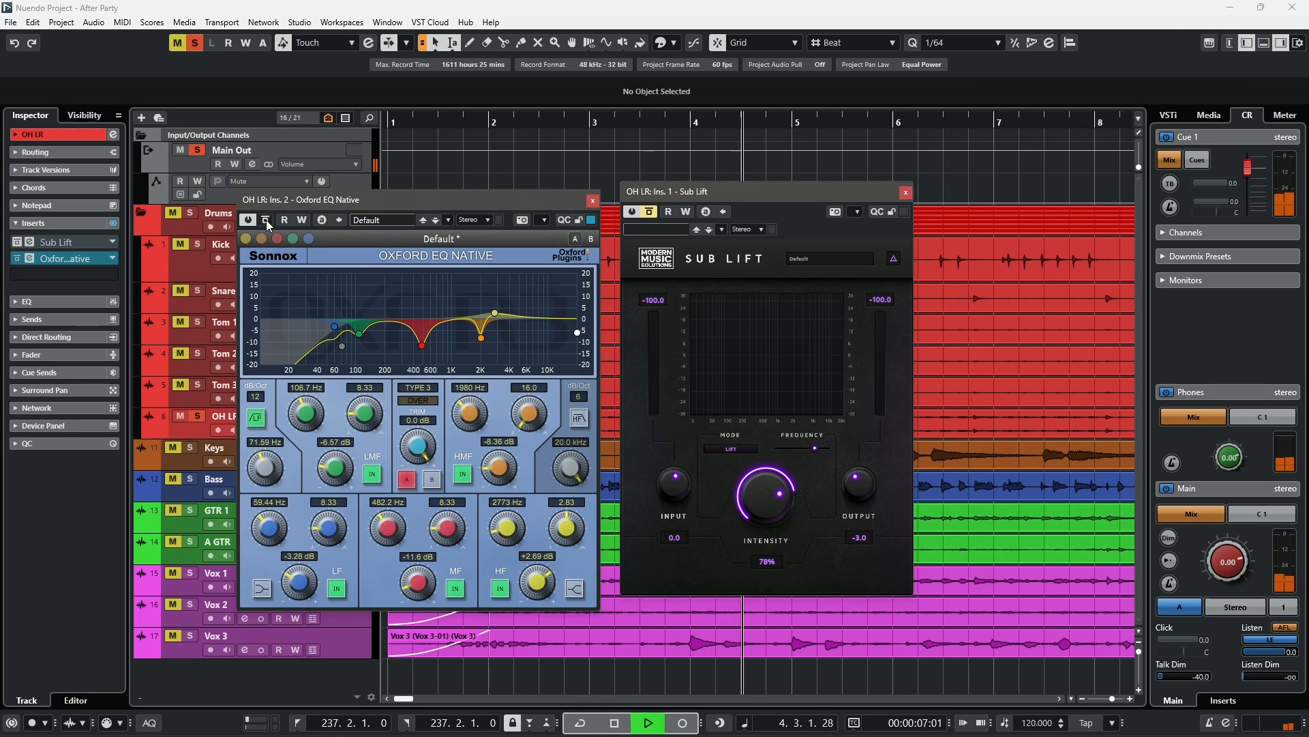
{"action": "key", "text": "space"}
{"action": "left_click", "coordinate": [593, 202]}
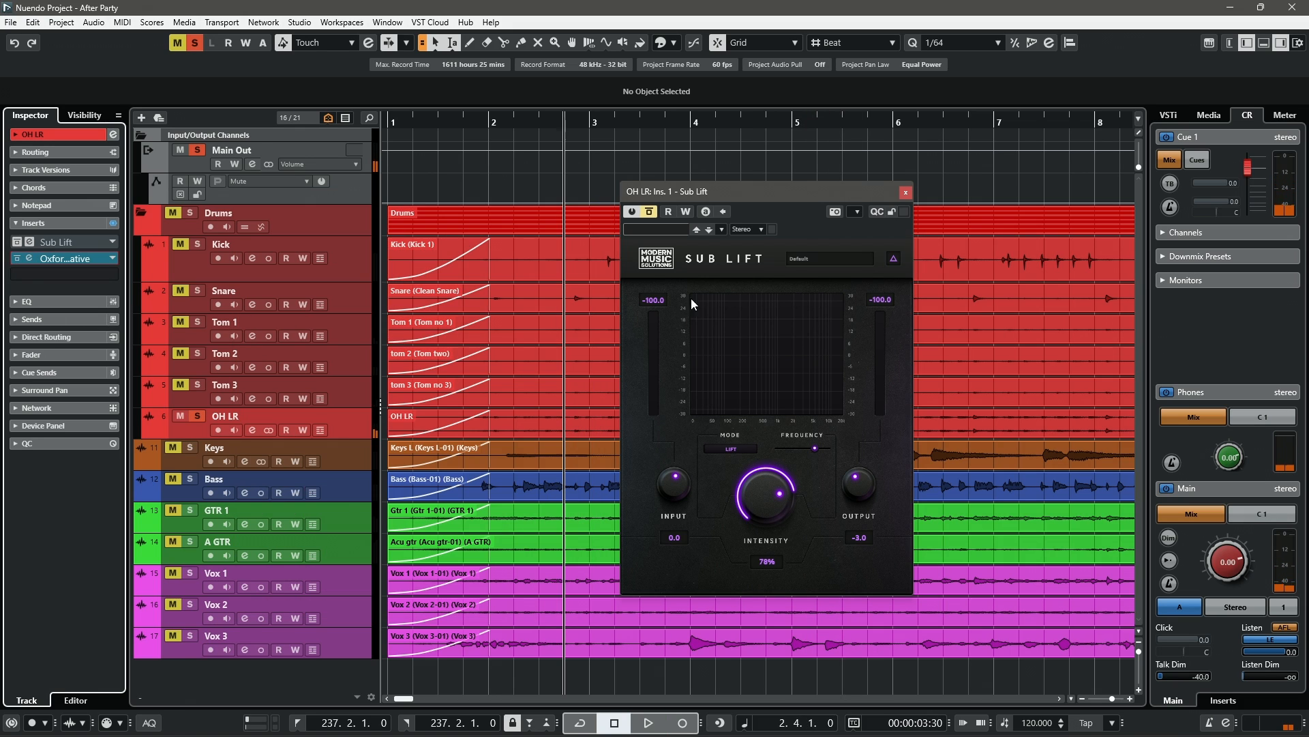
- Re-enable the OH LR Sub Lift and toggle the OH LR insert bypasses while playing, then stop
{"action": "left_click", "coordinate": [651, 212]}
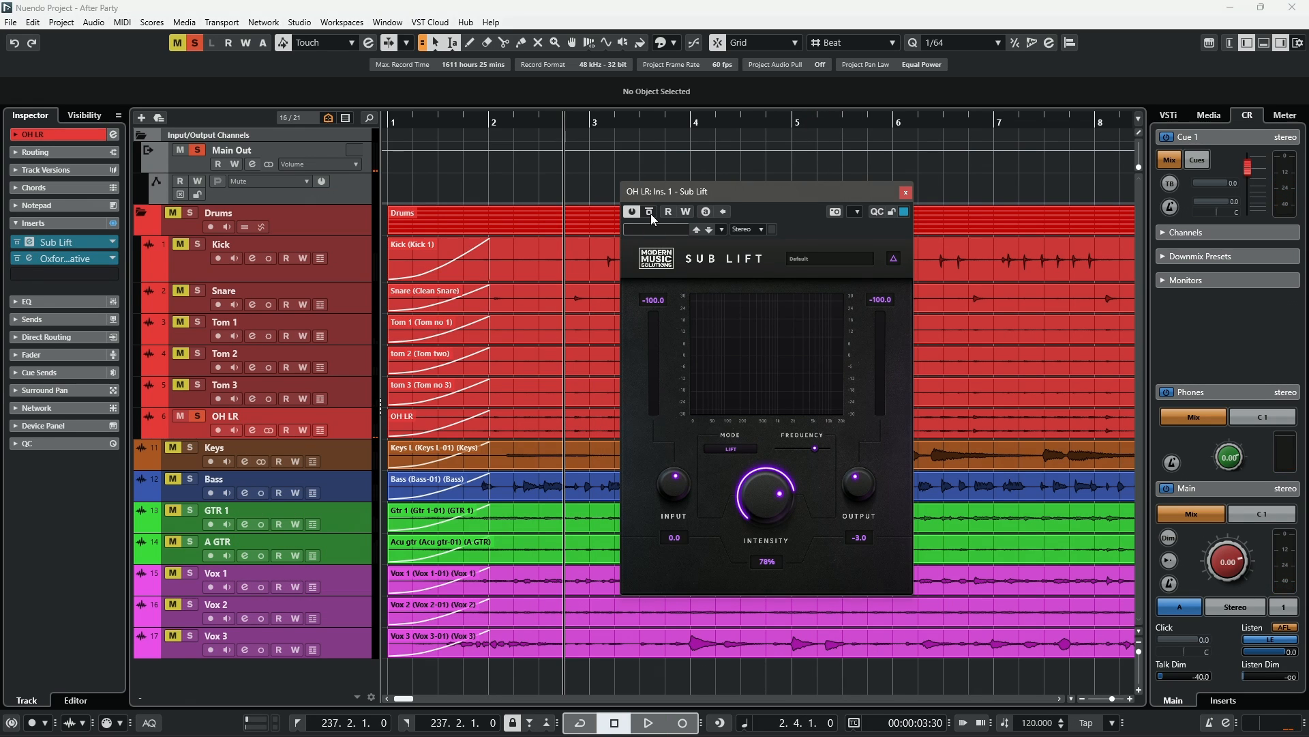
{"action": "key", "text": "space"}
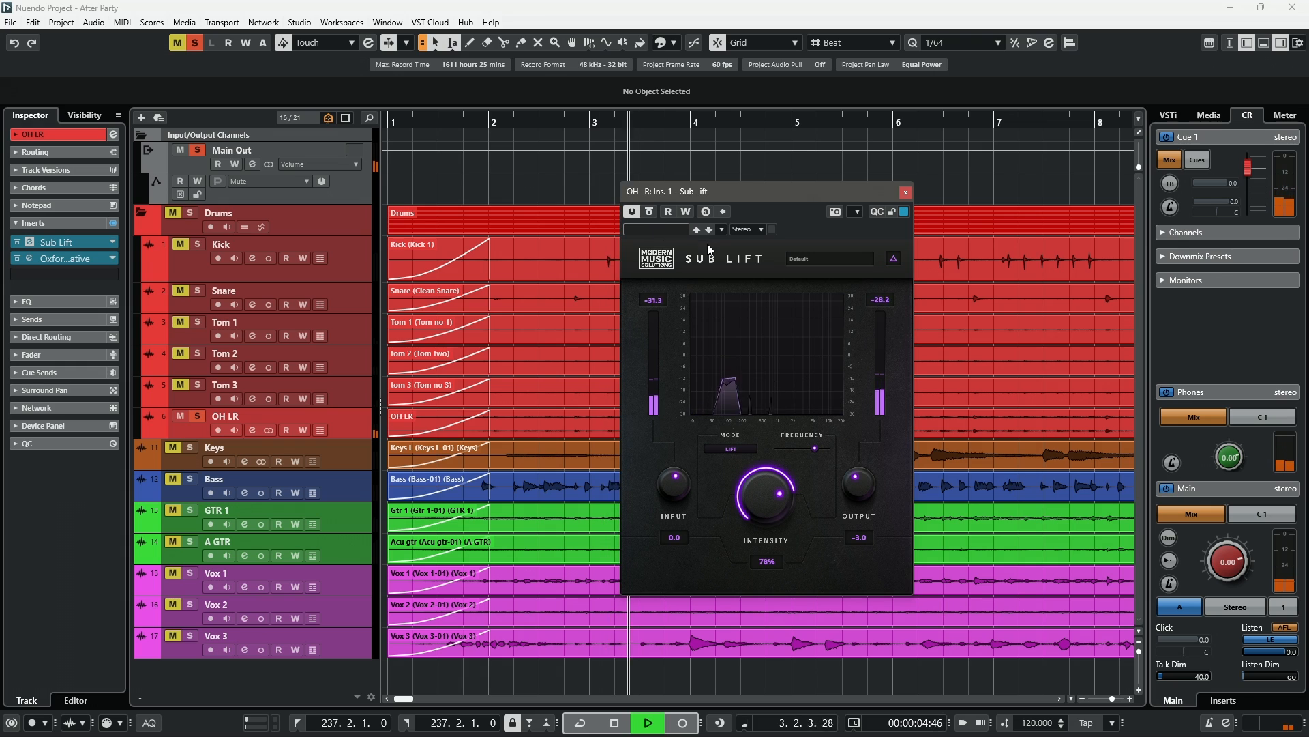
{"action": "left_click", "coordinate": [17, 258]}
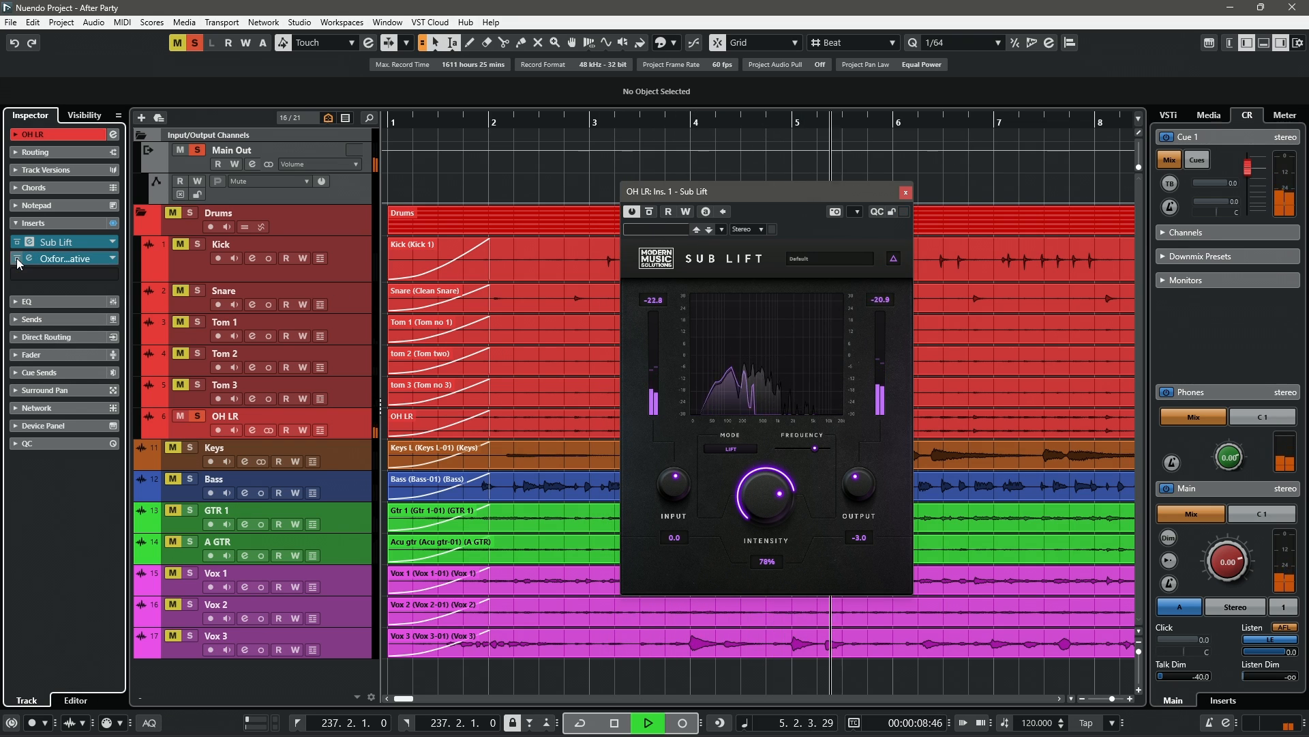
{"action": "left_click", "coordinate": [113, 224]}
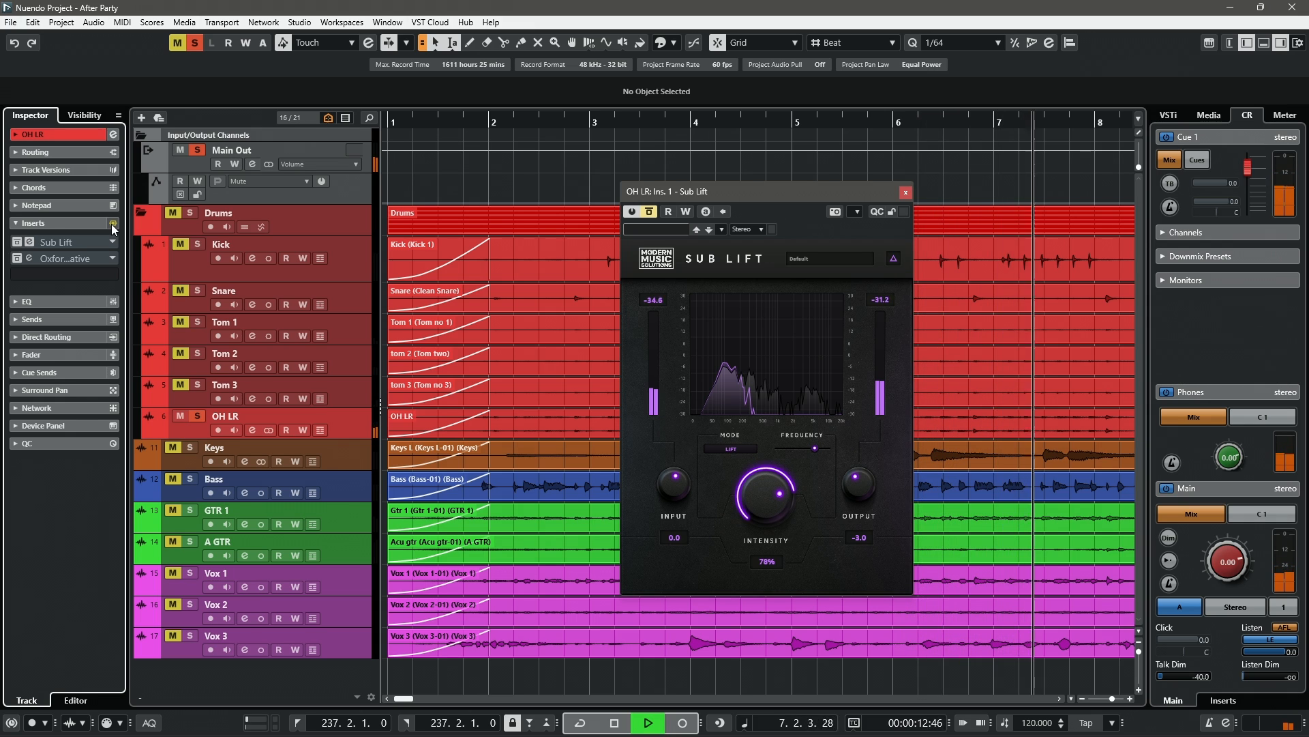
{"action": "left_click", "coordinate": [113, 225]}
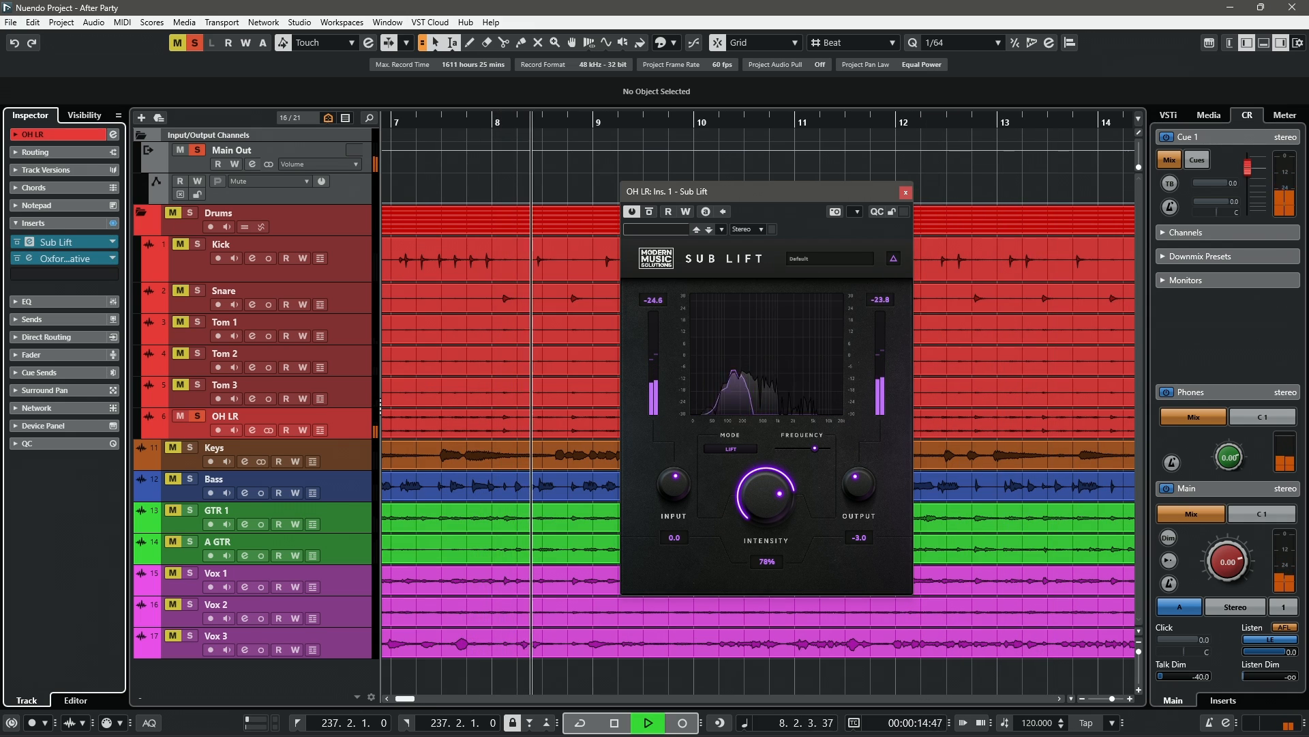
{"action": "key", "text": "space"}
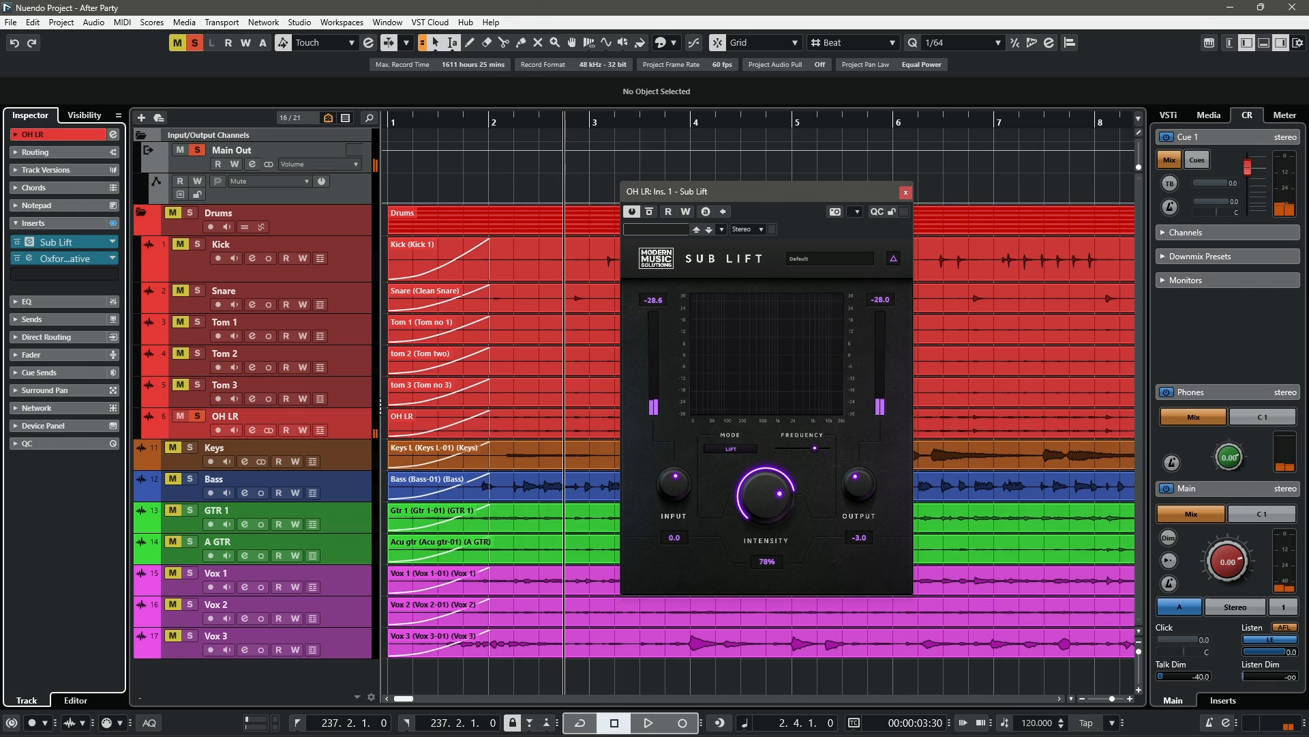
- Unsolo OH LR and toggle its Sub Lift bypass repeatedly while the full mix plays, then stop
{"action": "key", "text": "s"}
{"action": "left_click", "coordinate": [649, 212]}
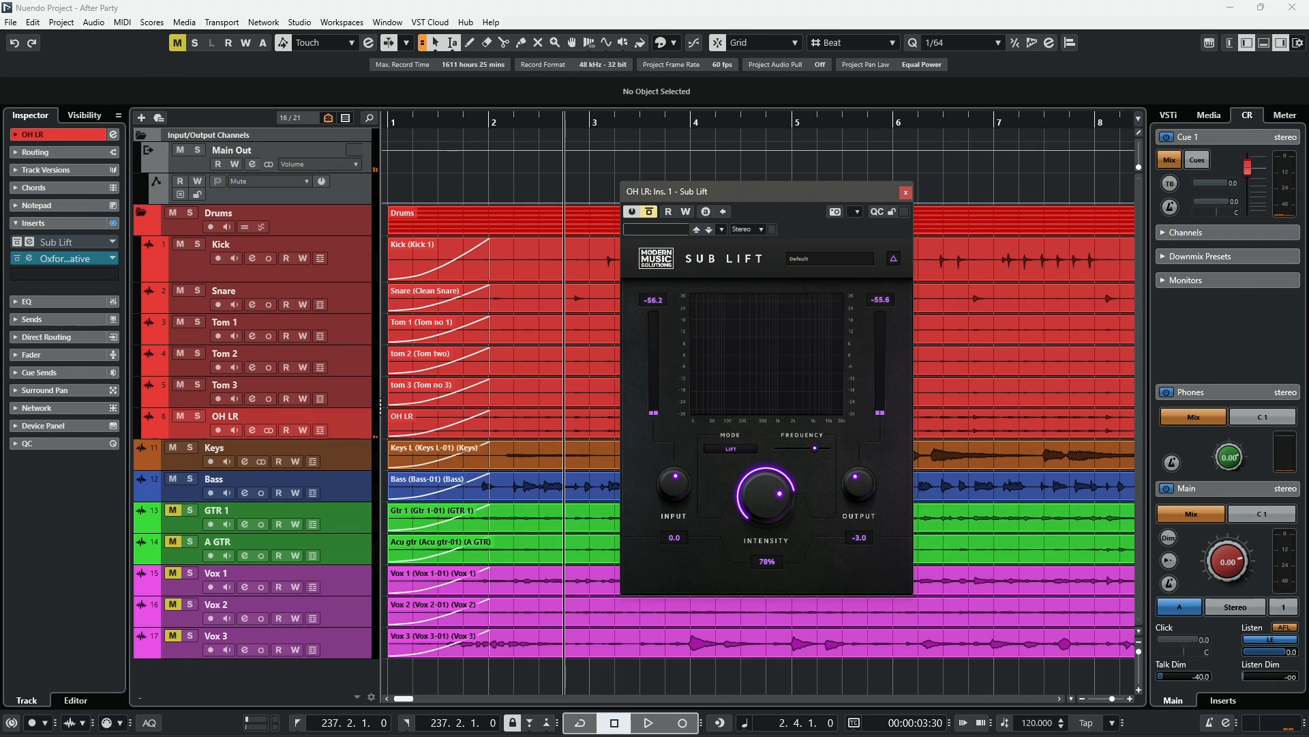
{"action": "key", "text": "space"}
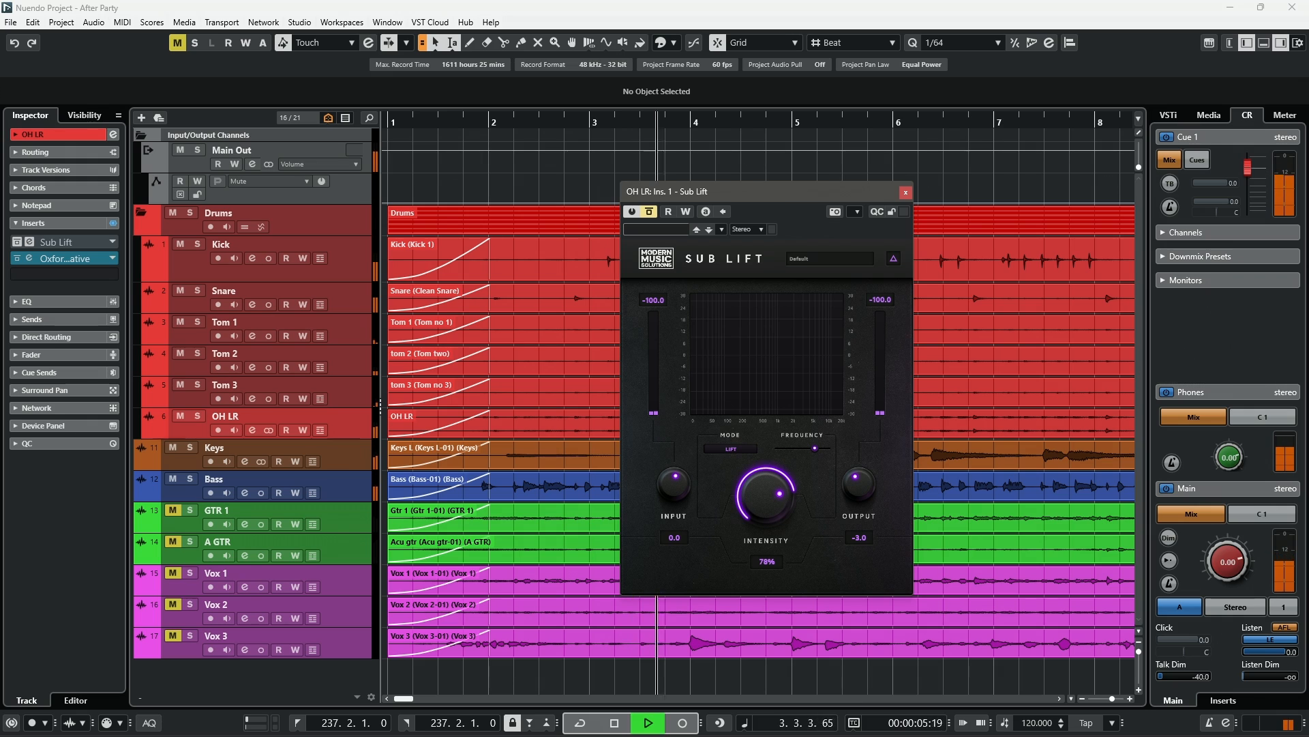
{"action": "left_click", "coordinate": [649, 211]}
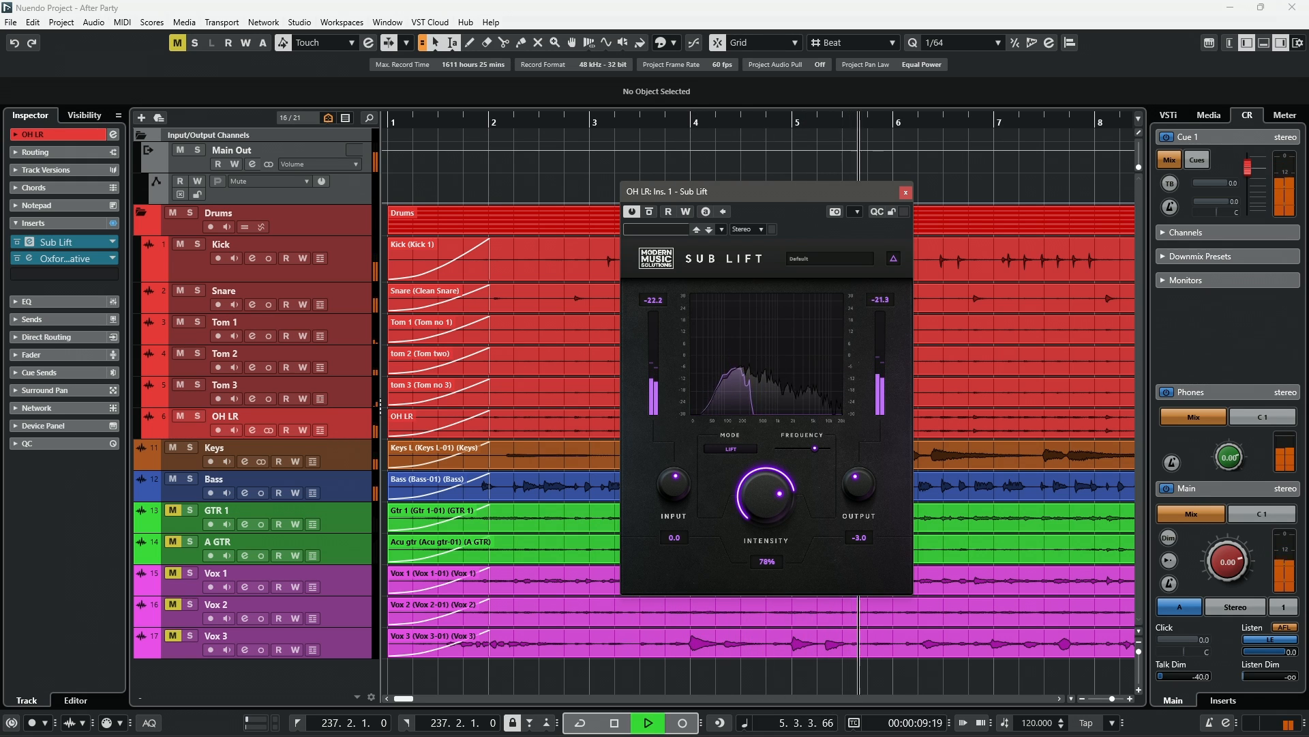
{"action": "left_click", "coordinate": [649, 211]}
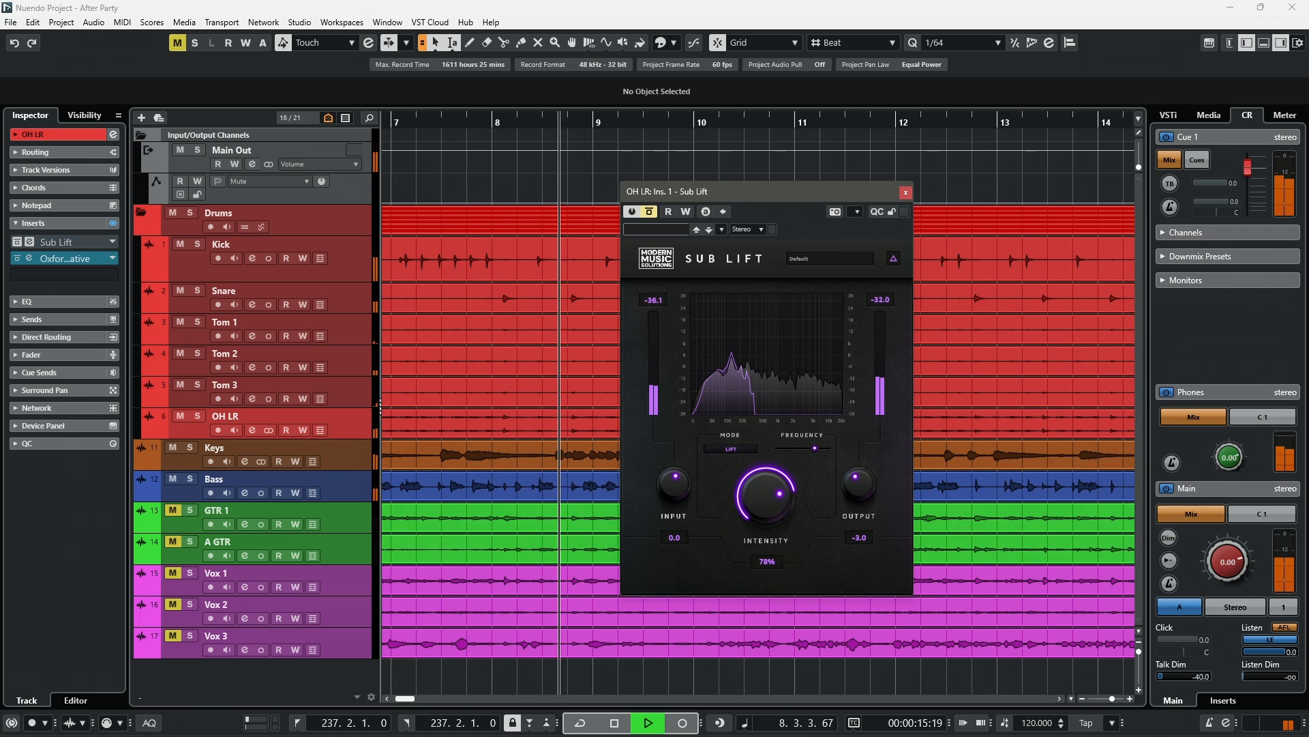
{"action": "left_click", "coordinate": [649, 211]}
{"action": "key", "text": "space"}
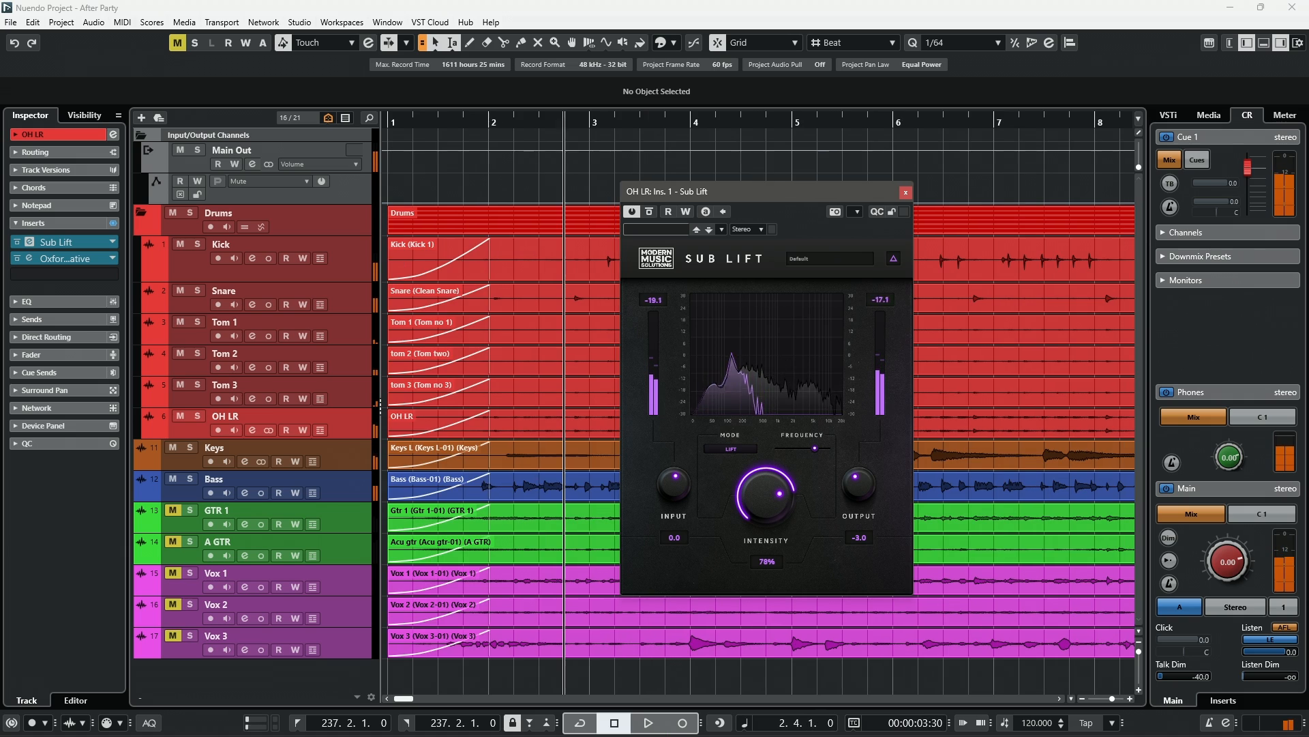
- Open the Kick's Sub Lift insert and arrange the Snare, OH LR and Kick Sub Lift windows side by side
{"action": "left_click", "coordinate": [232, 244], "text": "shift"}
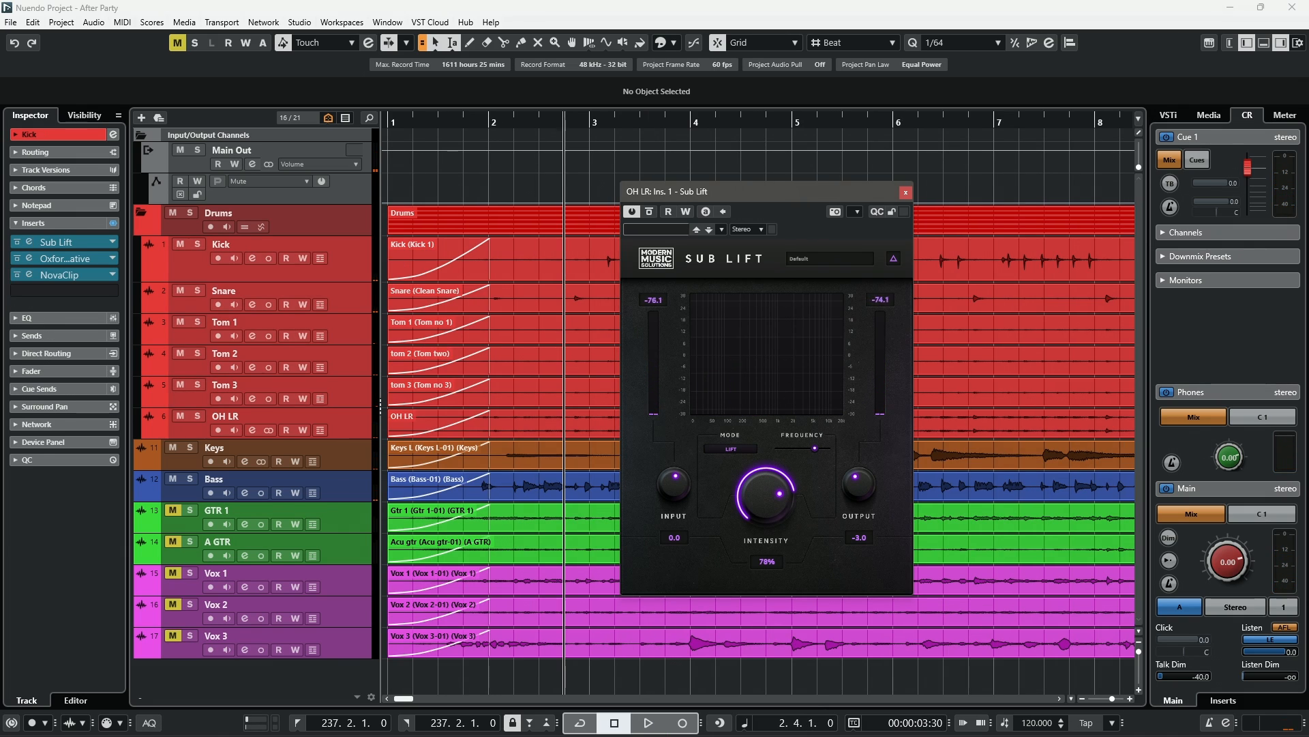
{"action": "left_click", "coordinate": [28, 241]}
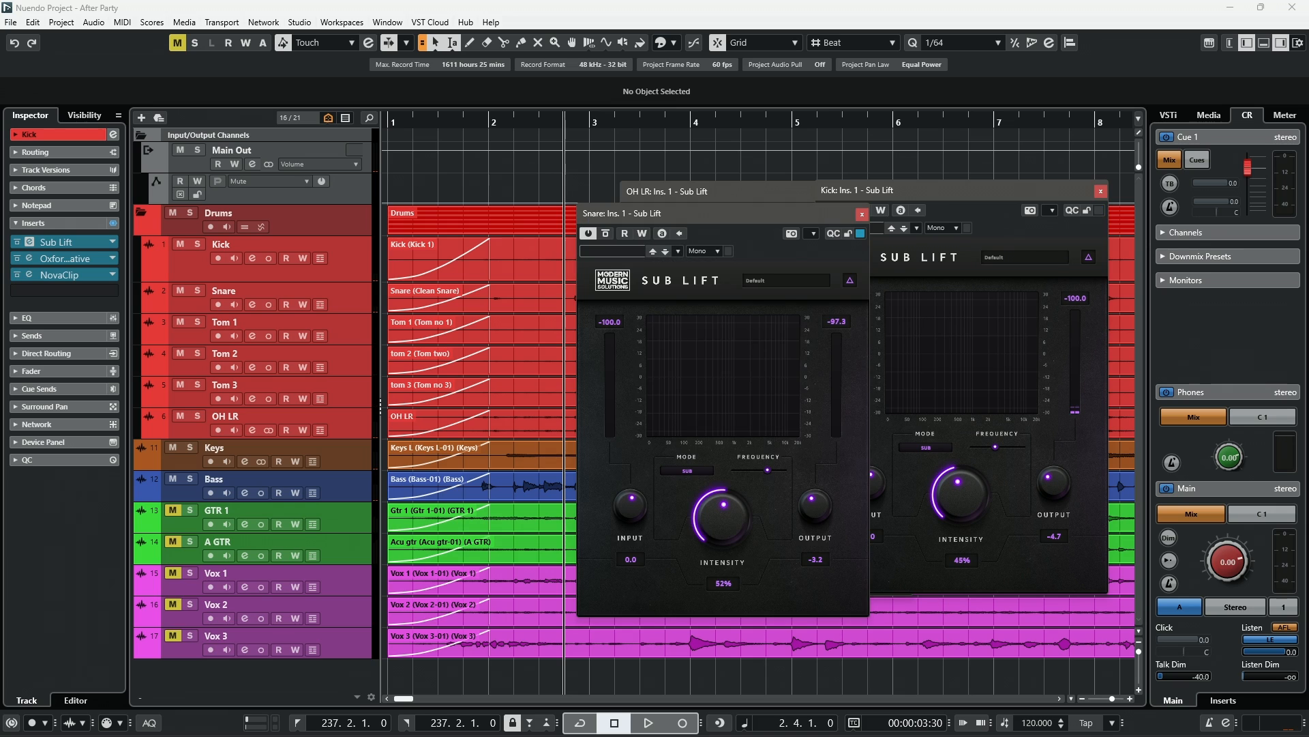
{"action": "left_click_drag", "start_coordinate": [542, 211], "coordinate": [449, 200]}
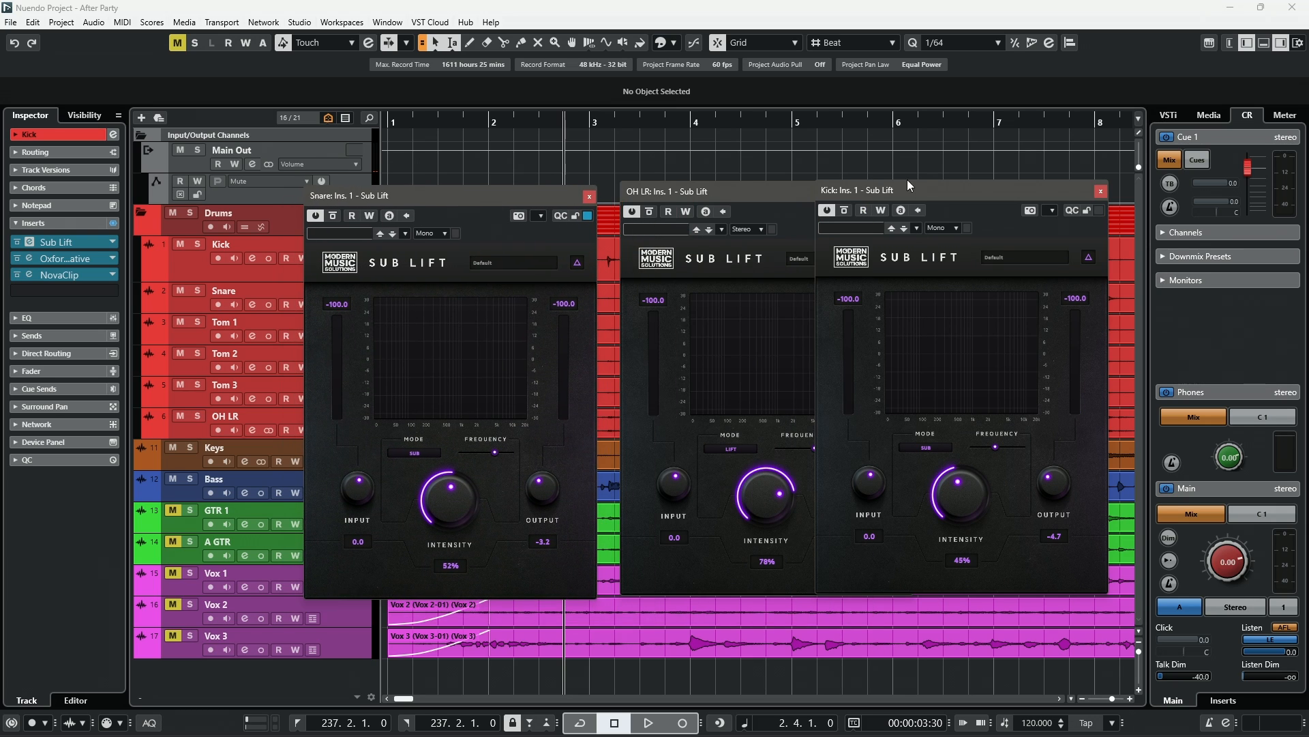
{"action": "left_click_drag", "start_coordinate": [914, 191], "coordinate": [1010, 193]}
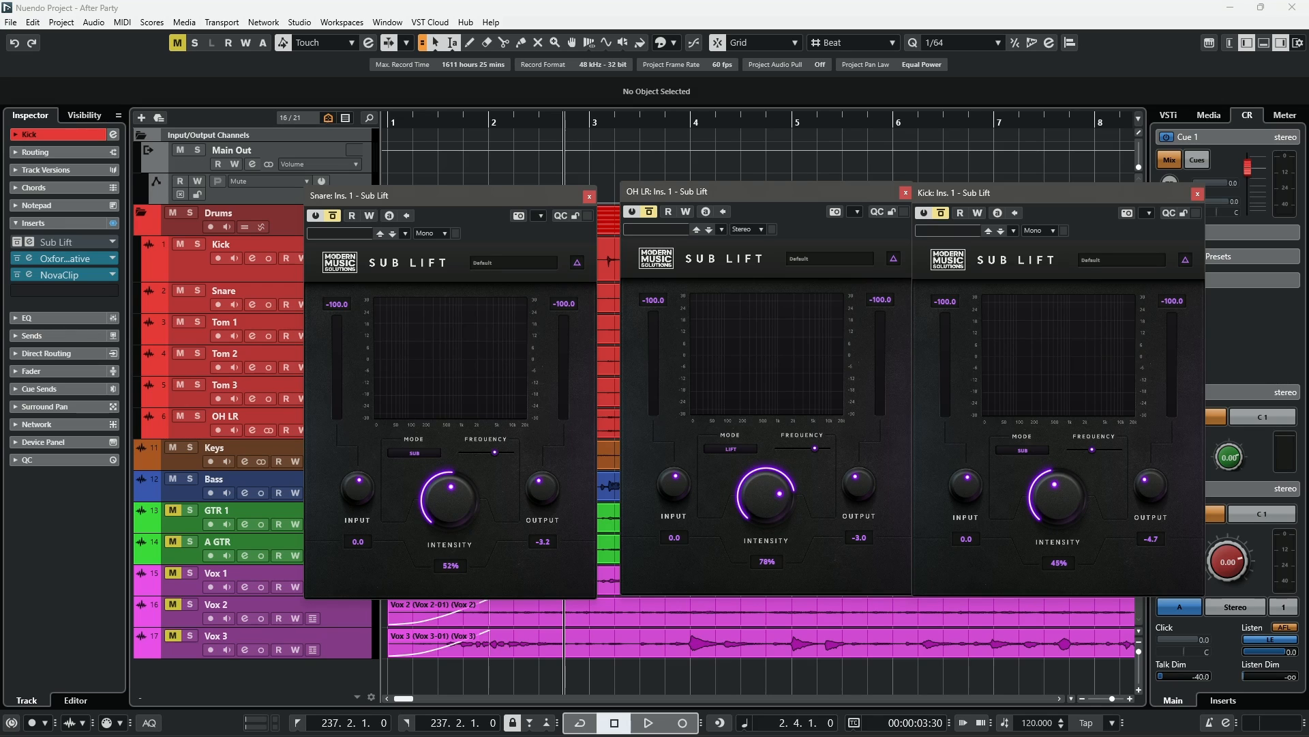
- Play the mix while toggling the plugin bypass three times, then stop
{"action": "key", "text": "space"}
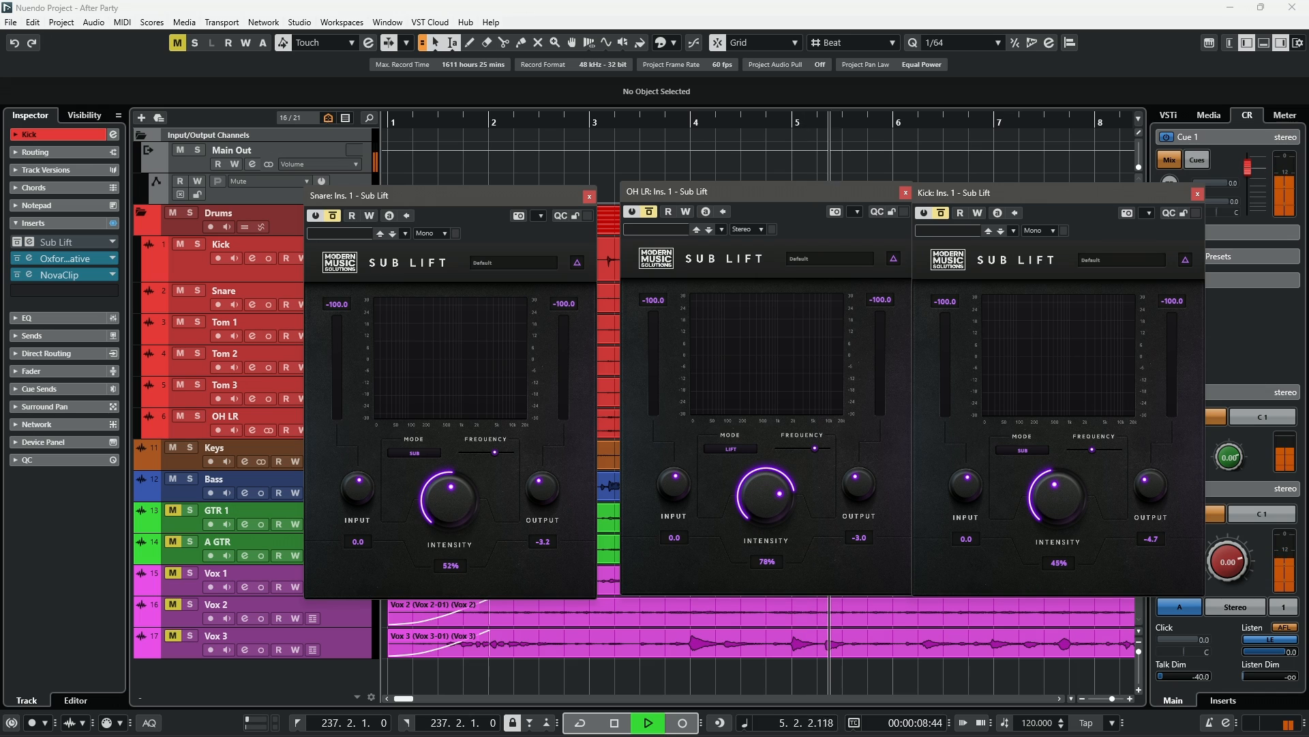
{"action": "key", "text": "b"}
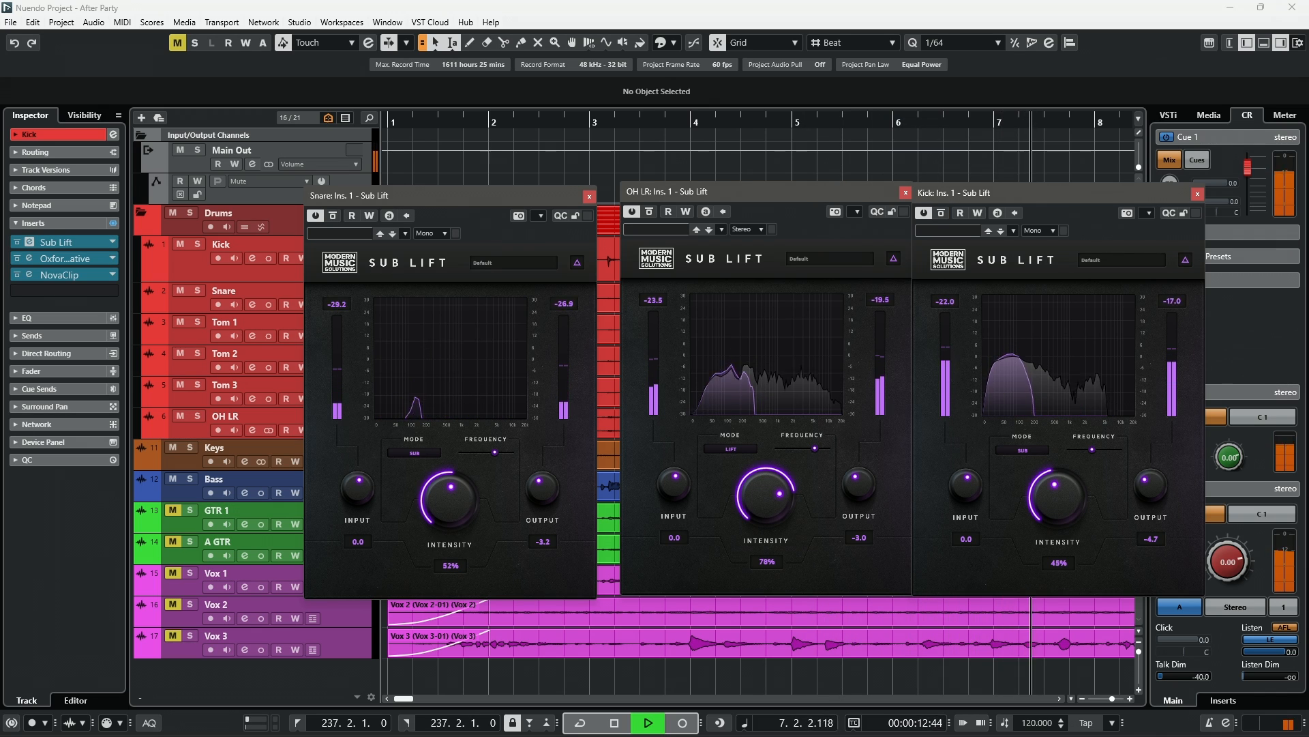
{"action": "key", "text": "b"}
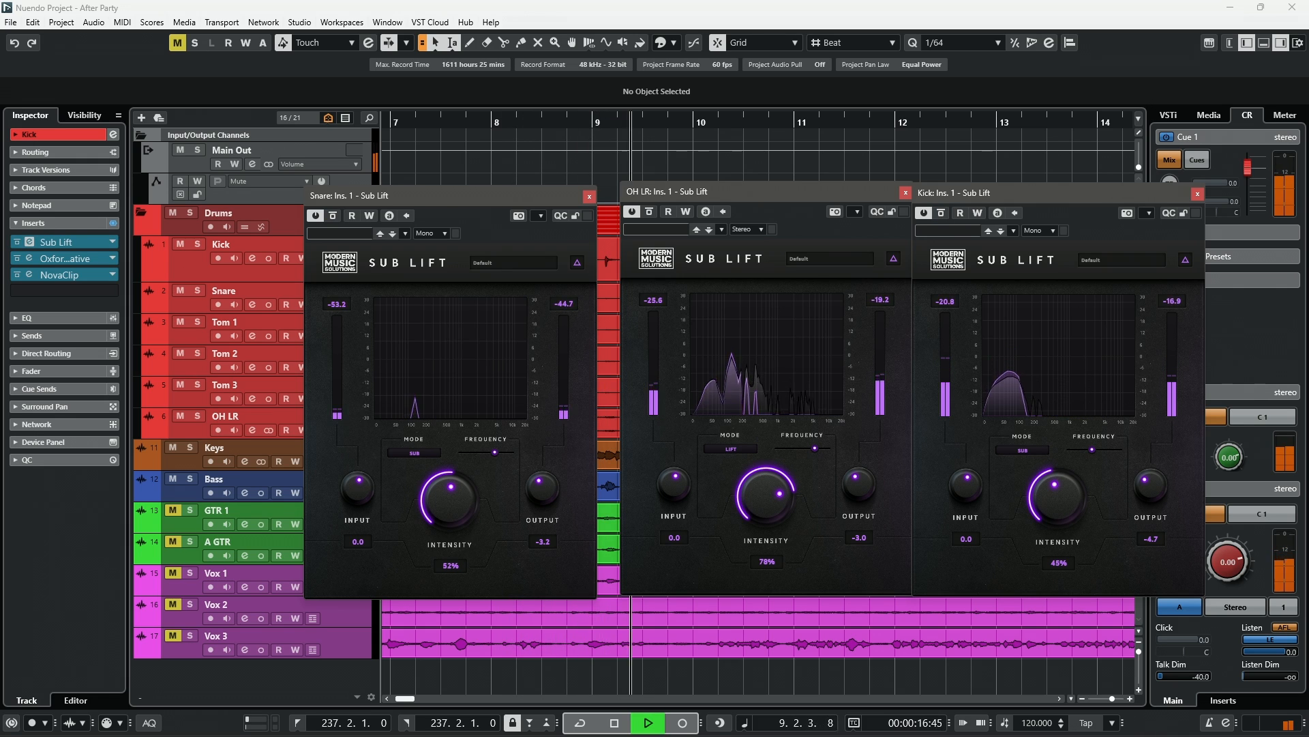
{"action": "key", "text": "b"}
{"action": "key", "text": "space"}
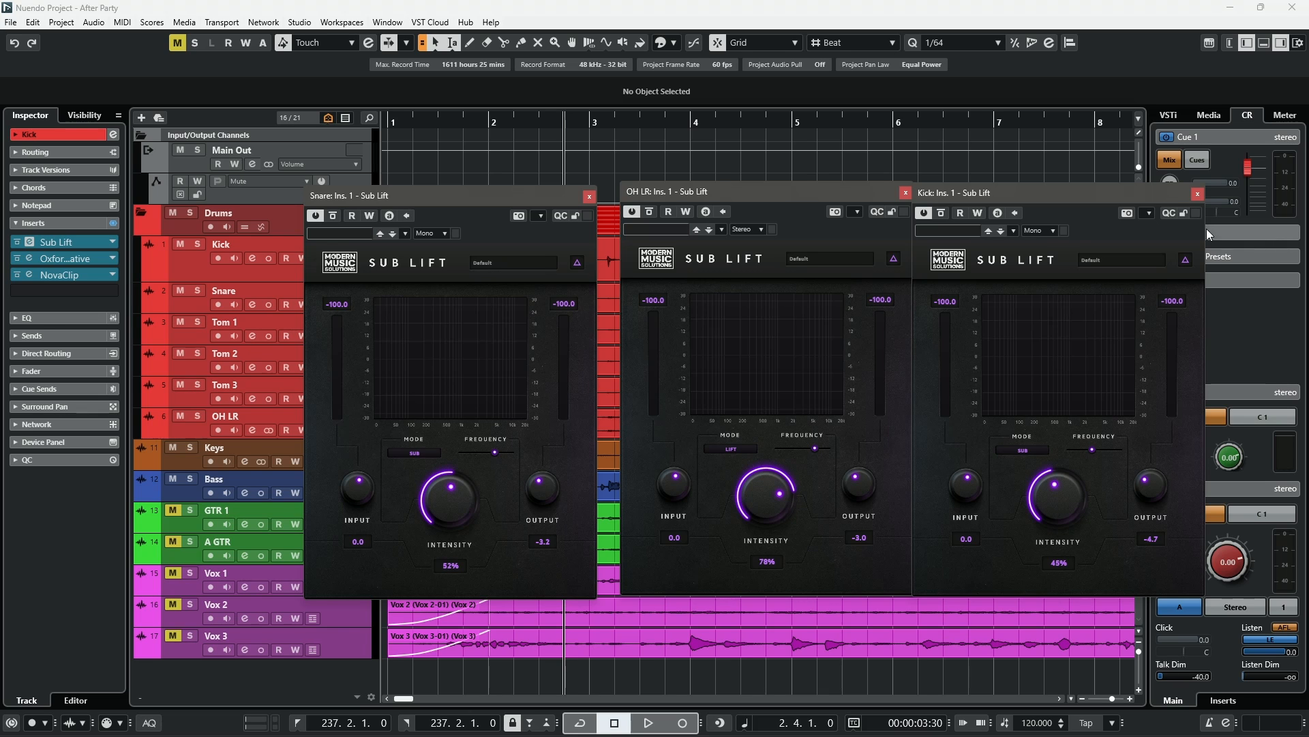
- Close the Kick Sub Lift, Keys Gamma and Bass Seismic Bass plugin windows
{"action": "left_click", "coordinate": [1196, 195]}
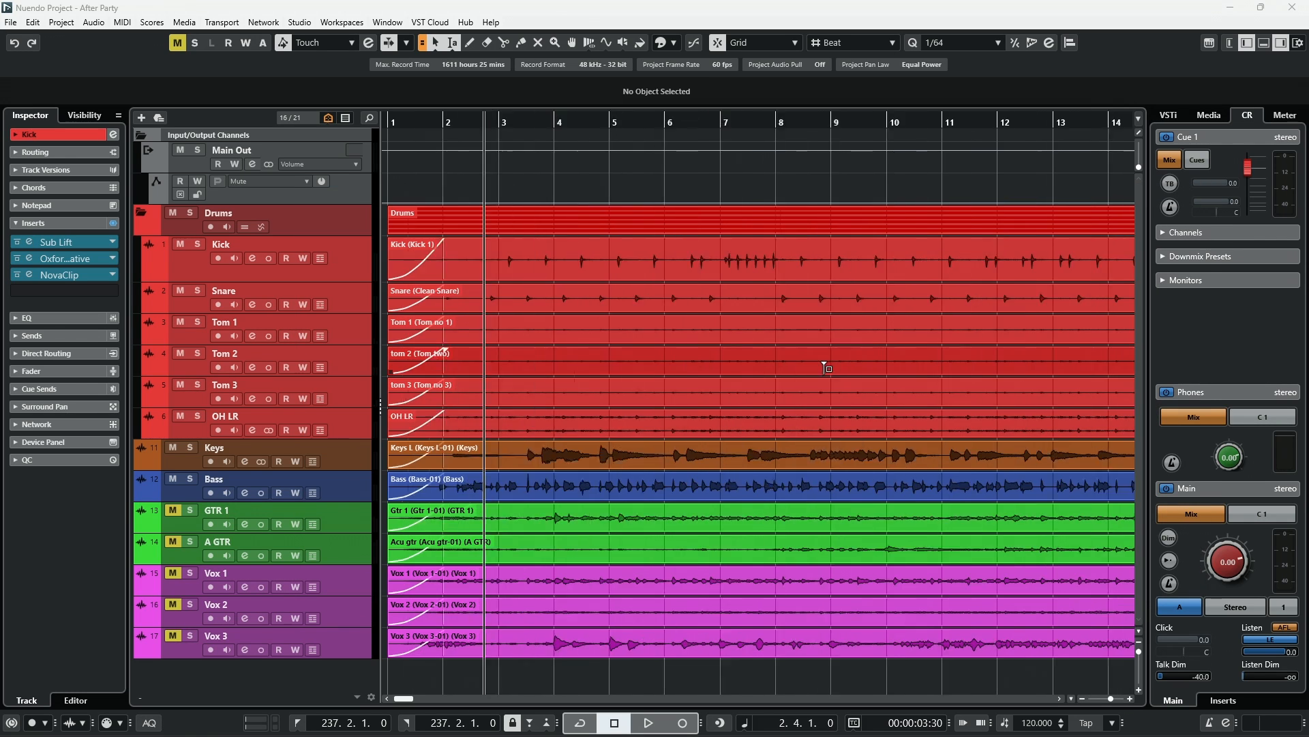
{"action": "key", "text": "g"}
{"action": "key", "text": "g"}
{"action": "key", "text": "g"}
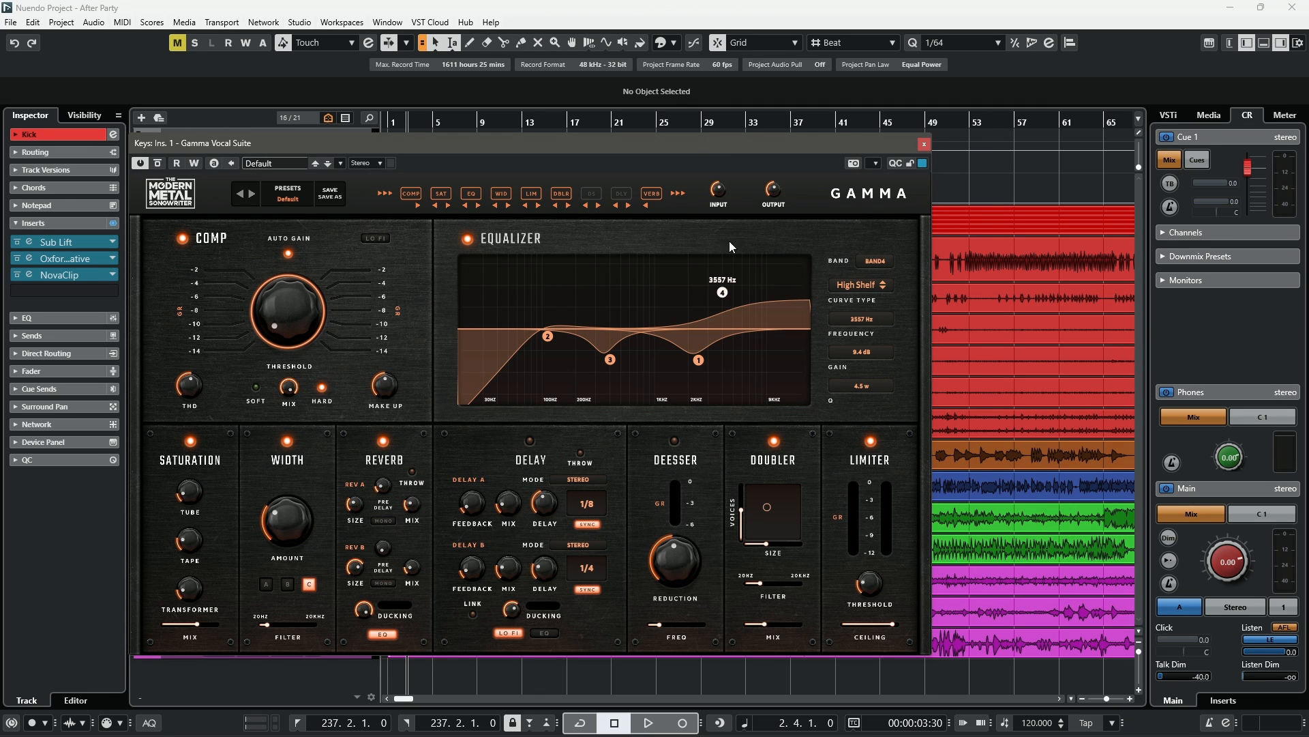
{"action": "left_click", "coordinate": [924, 144]}
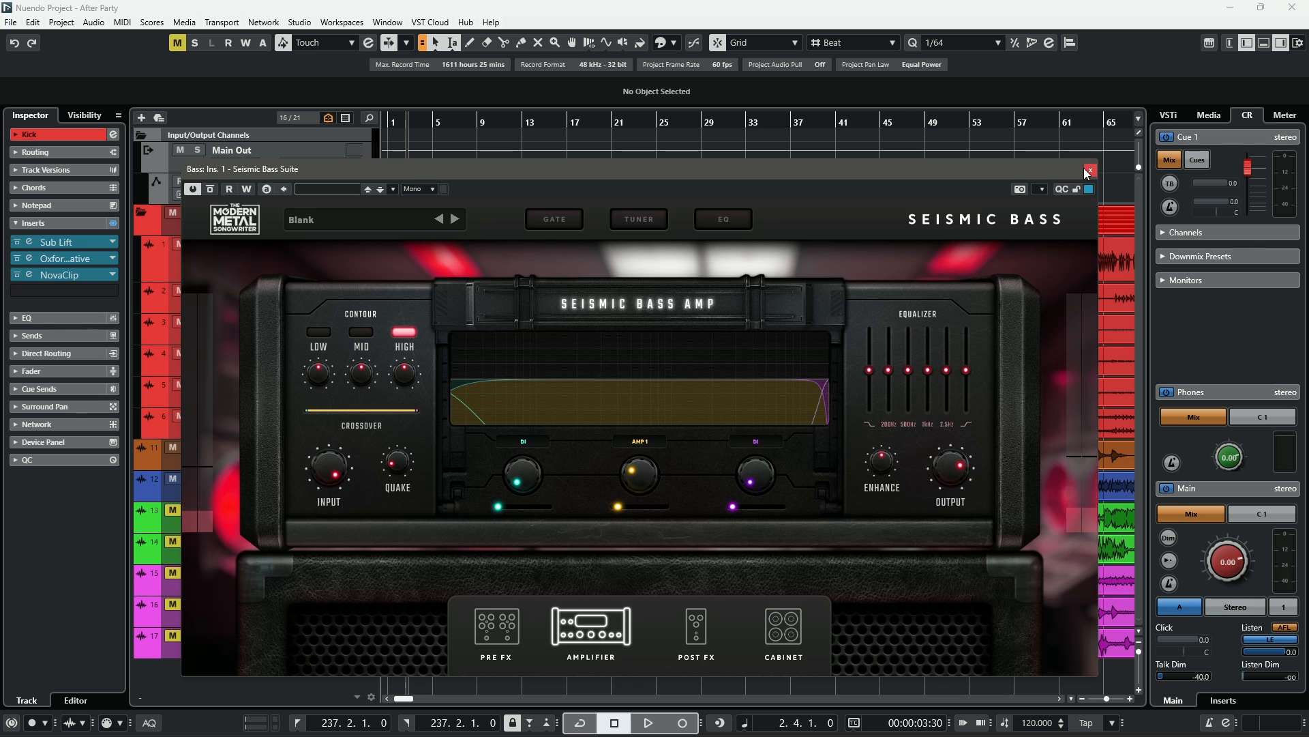
{"action": "left_click", "coordinate": [1090, 171]}
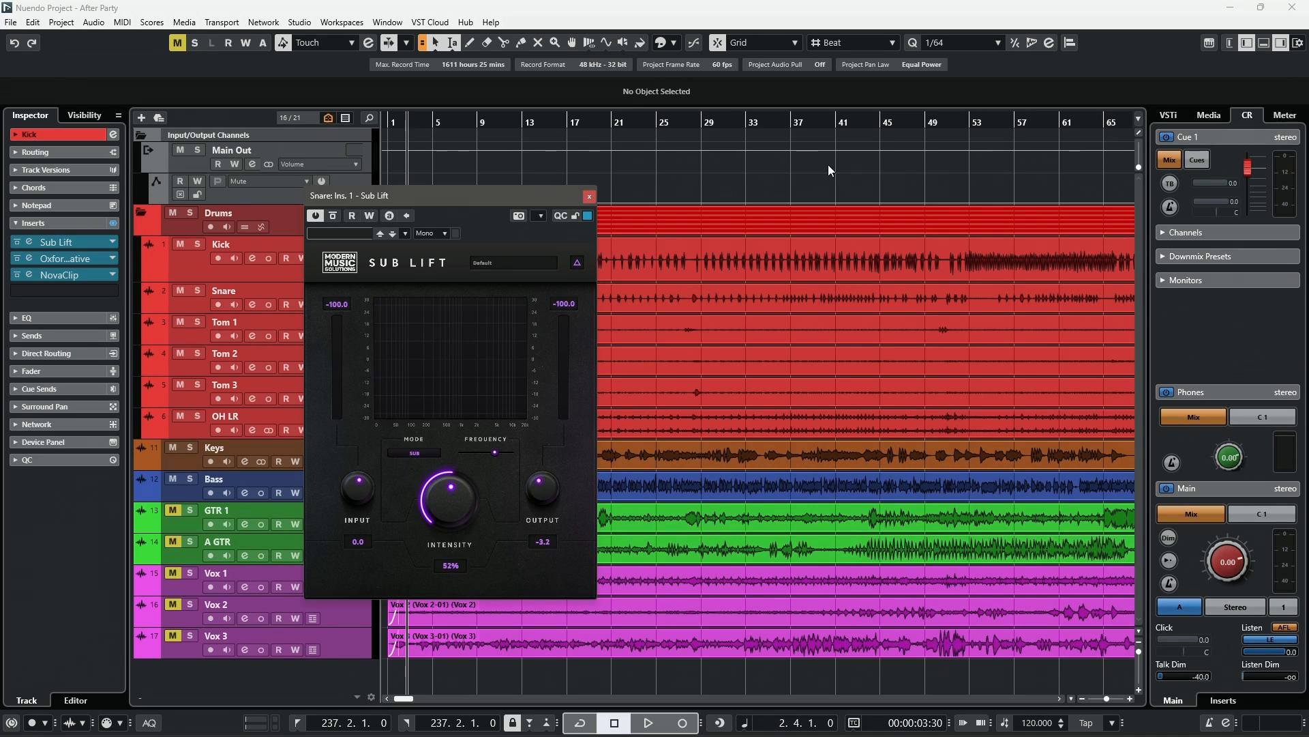
- Centre the Snare Sub Lift window over the project and open then dismiss its Mode list
{"action": "left_click_drag", "start_coordinate": [532, 203], "coordinate": [751, 202]}
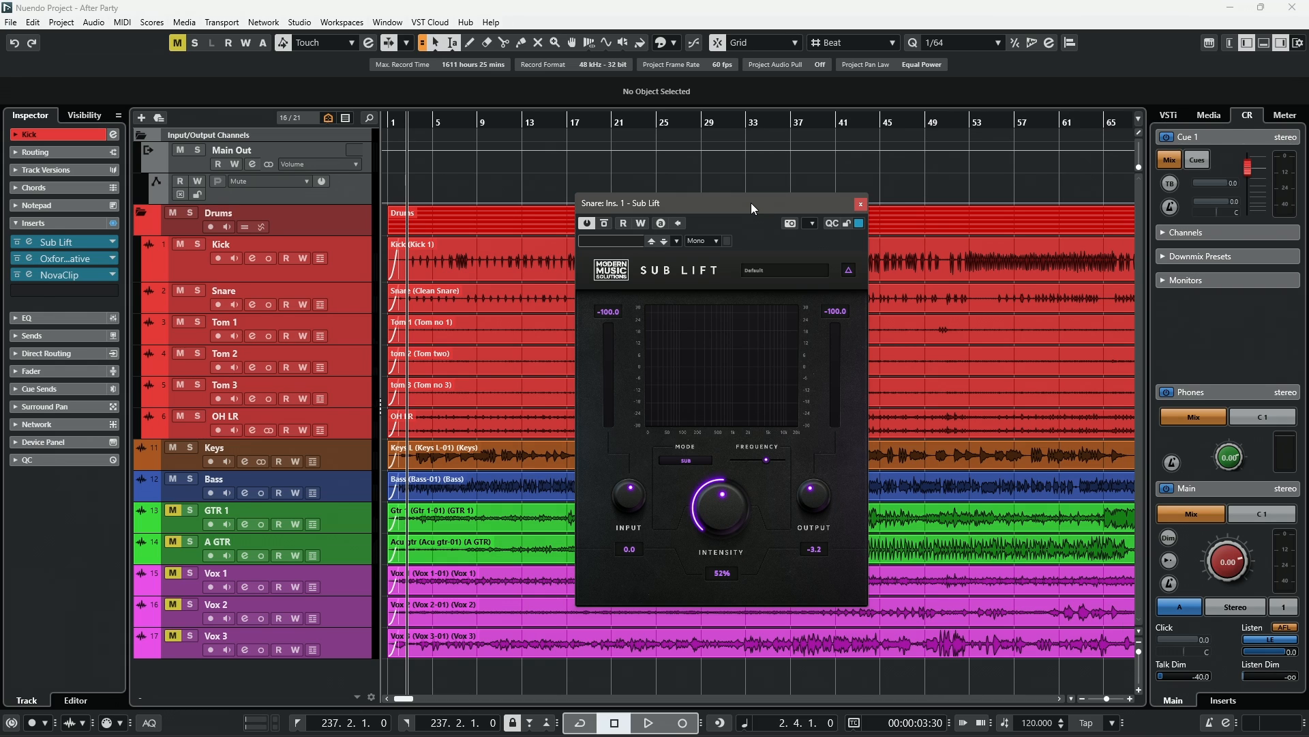
{"action": "left_click", "coordinate": [694, 460]}
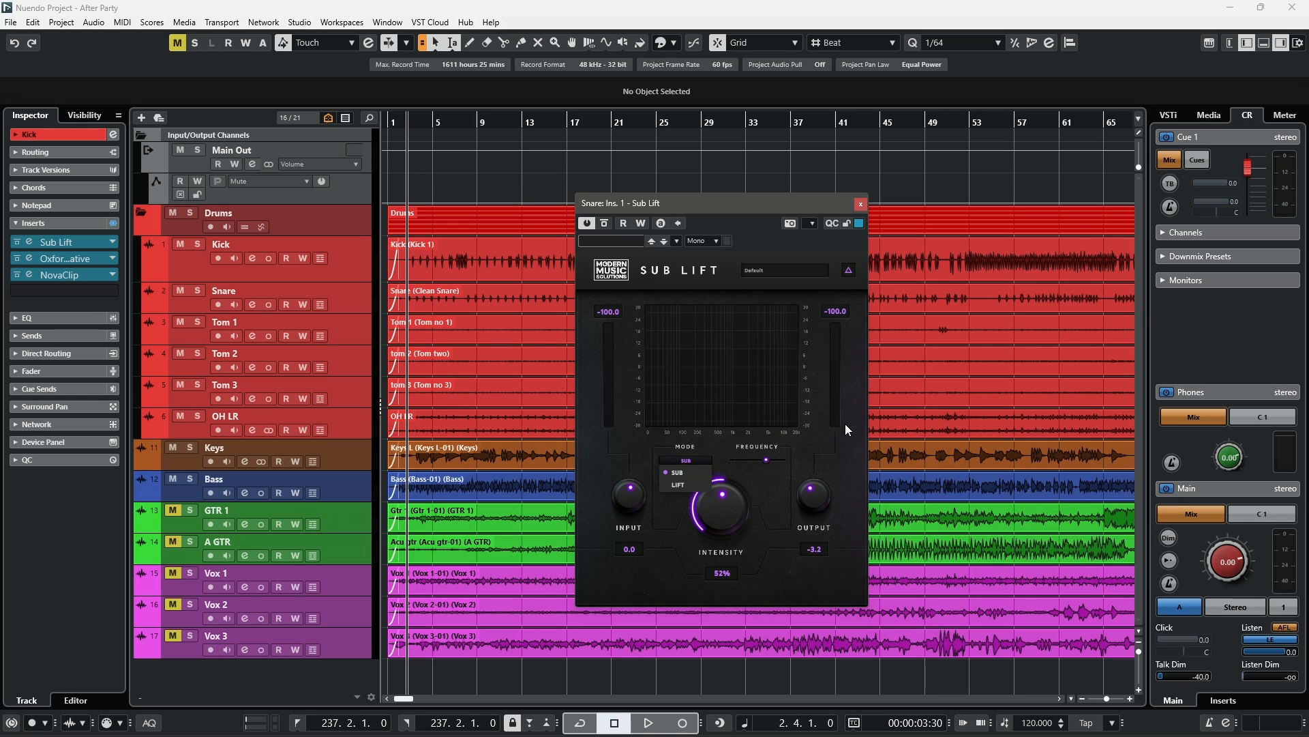
{"action": "left_click", "coordinate": [846, 464]}
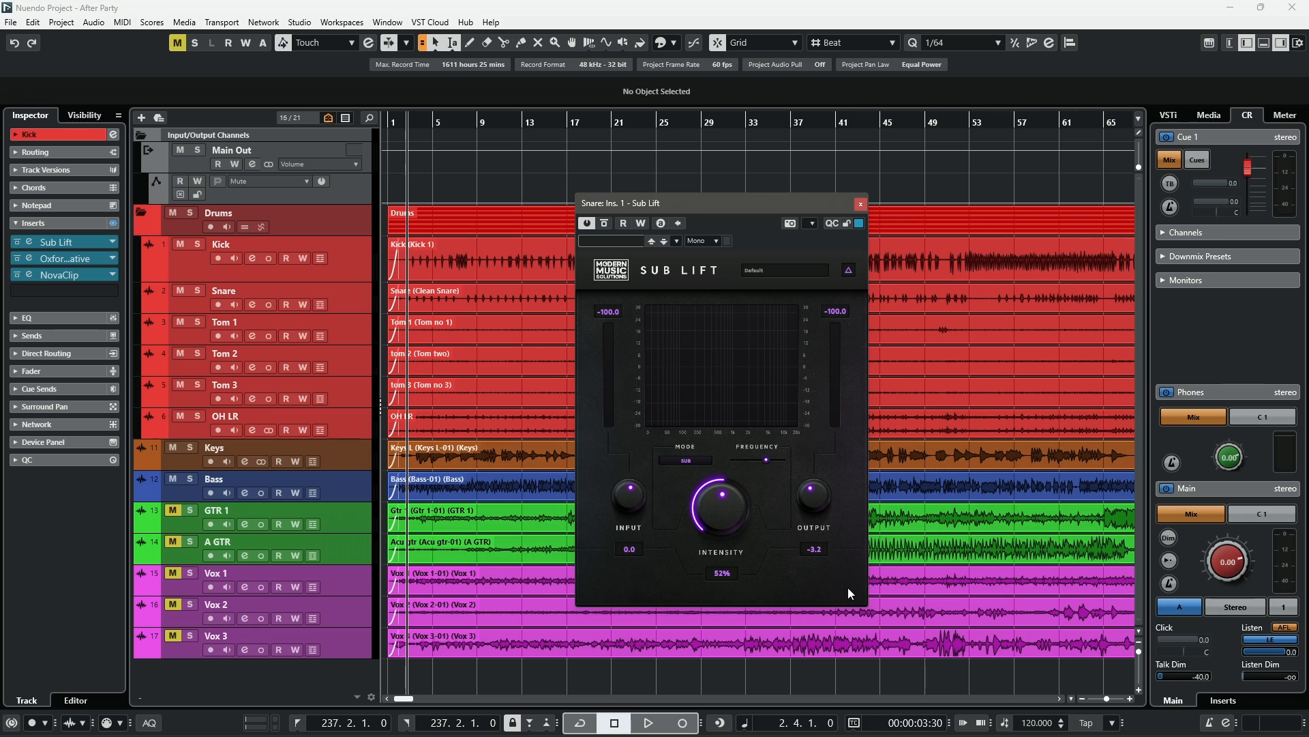